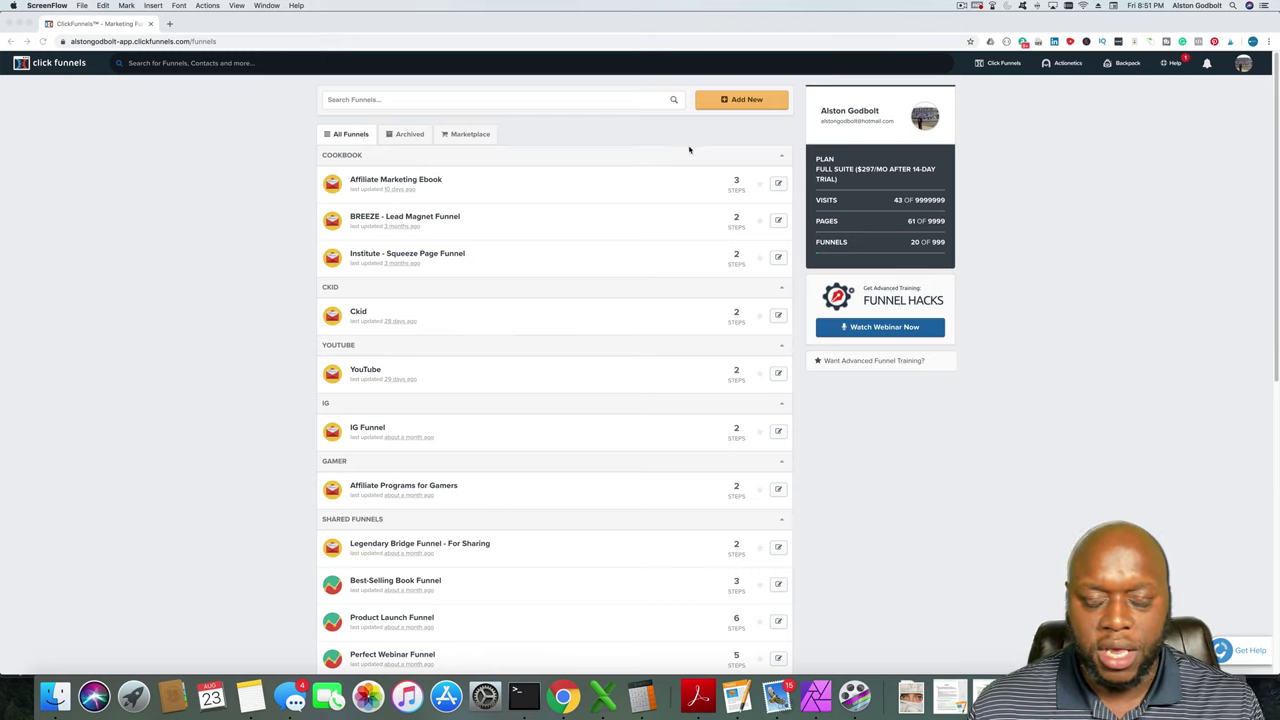
# Start a new funnel in the Classic Funnel Builder with Collect Emails as its goal.
pyautogui.click(728, 100)
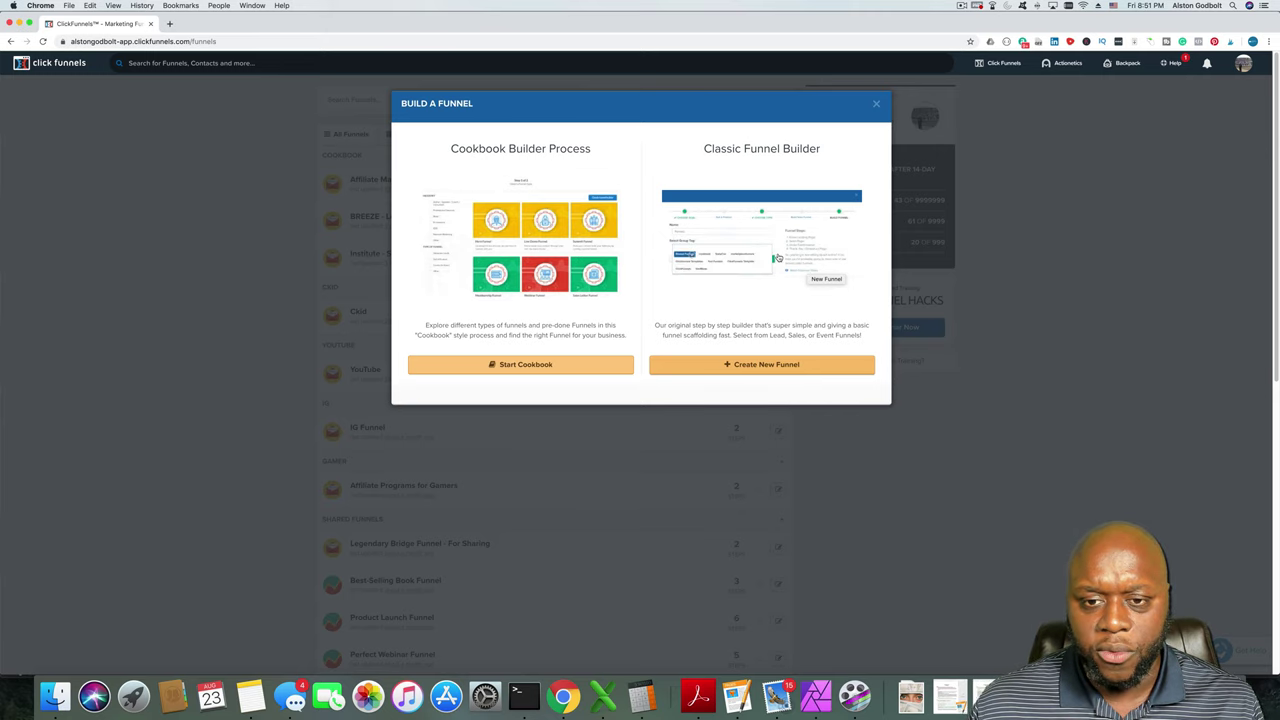
pyautogui.click(766, 366)
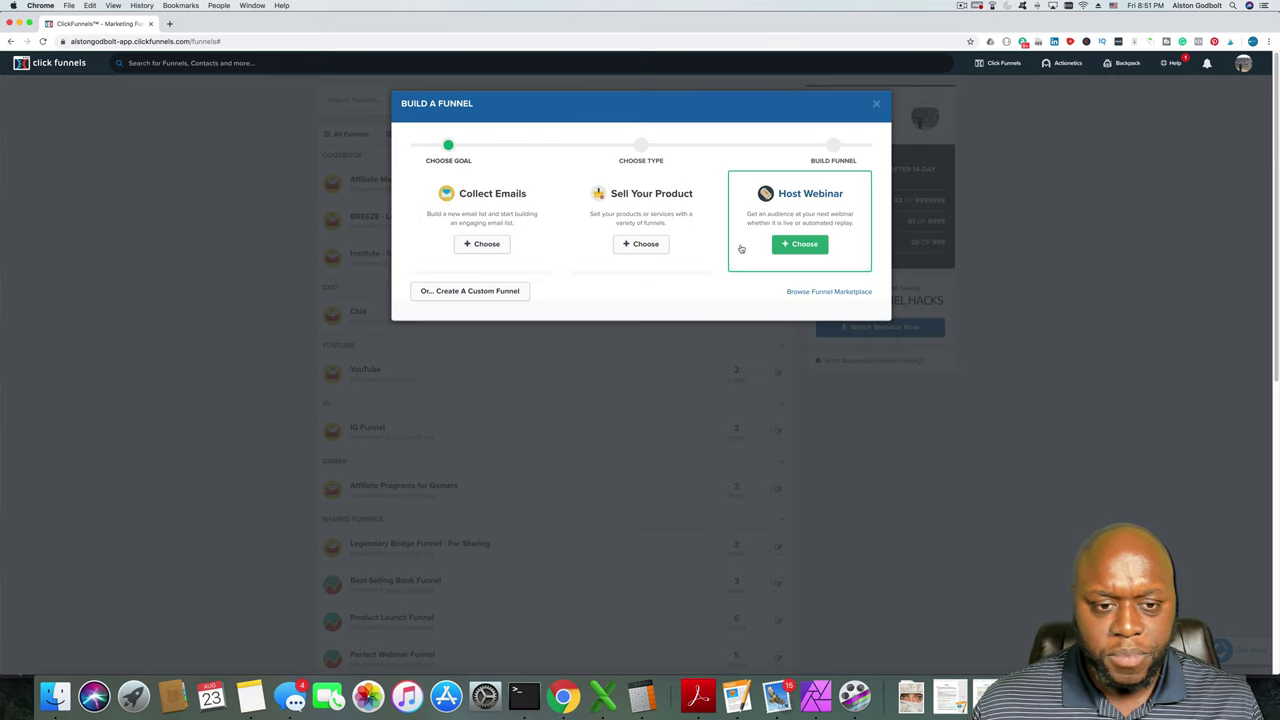
pyautogui.click(472, 245)
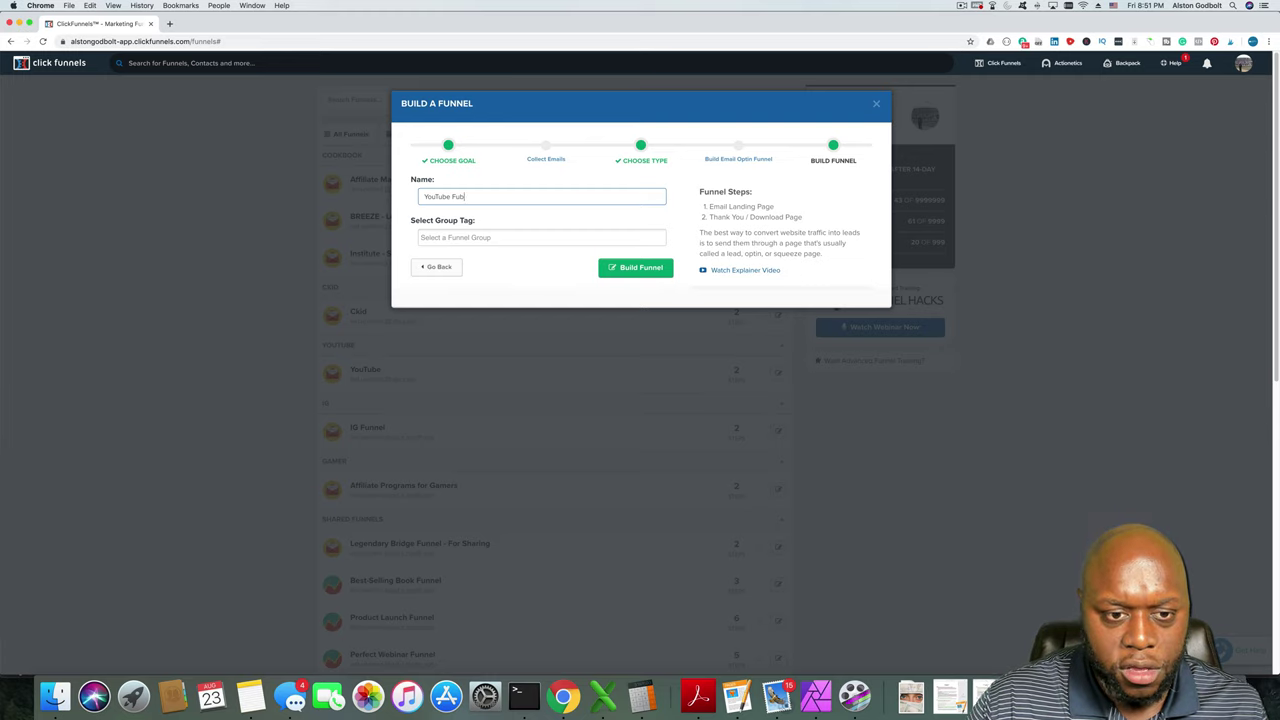
# Name the funnel "YouTube Fun", assign it the new group tag YTF, and build it.
pyautogui.write('YouTube Fub')
pyautogui.press('BackSpace')
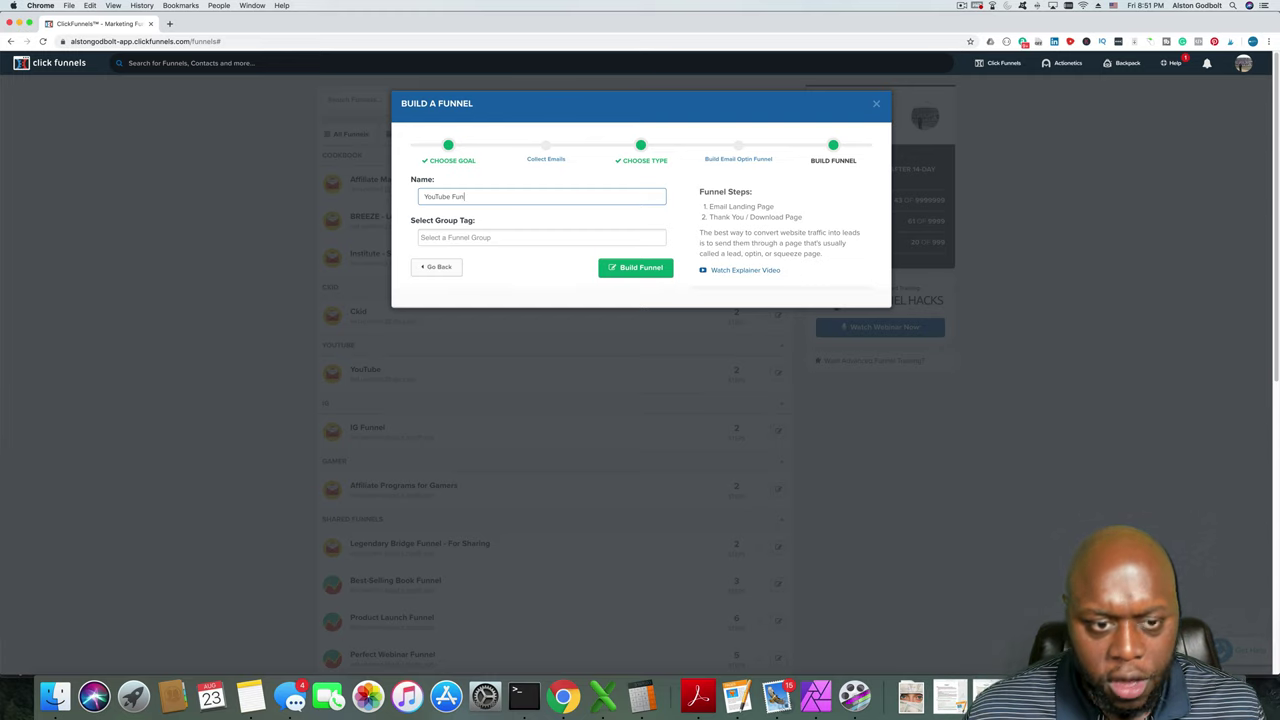
pyautogui.click(490, 238)
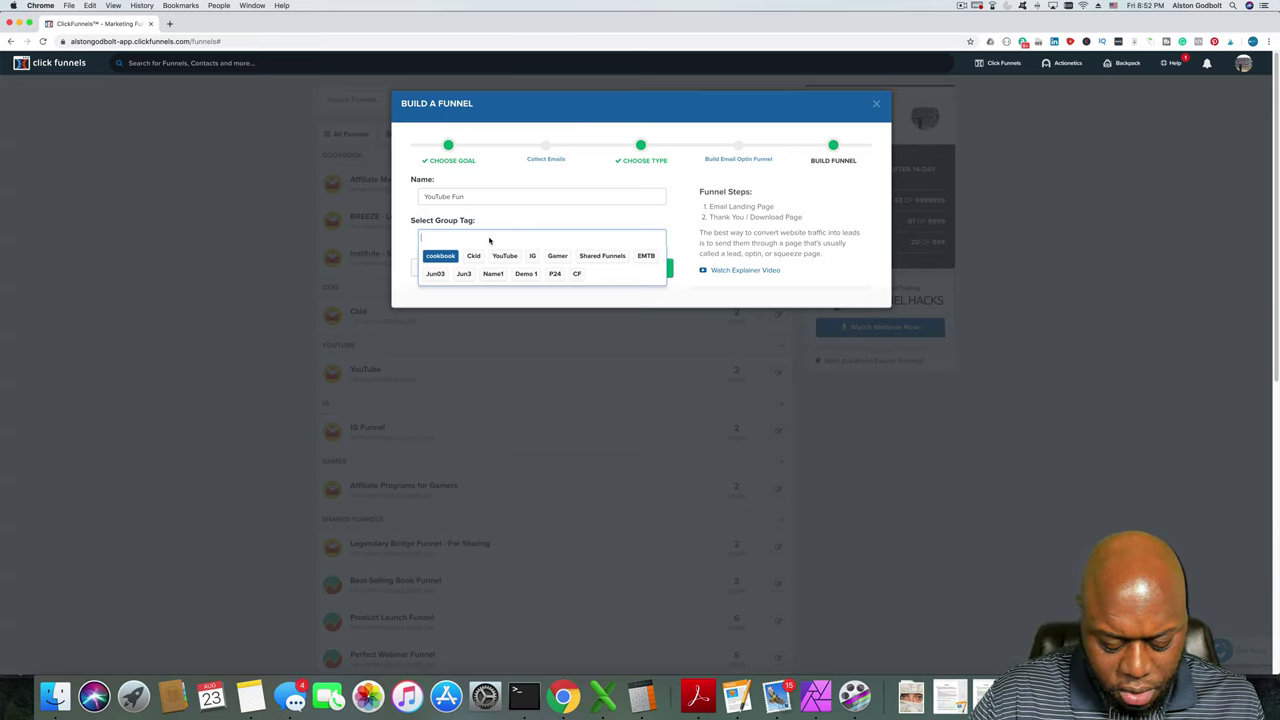
pyautogui.write('YT')
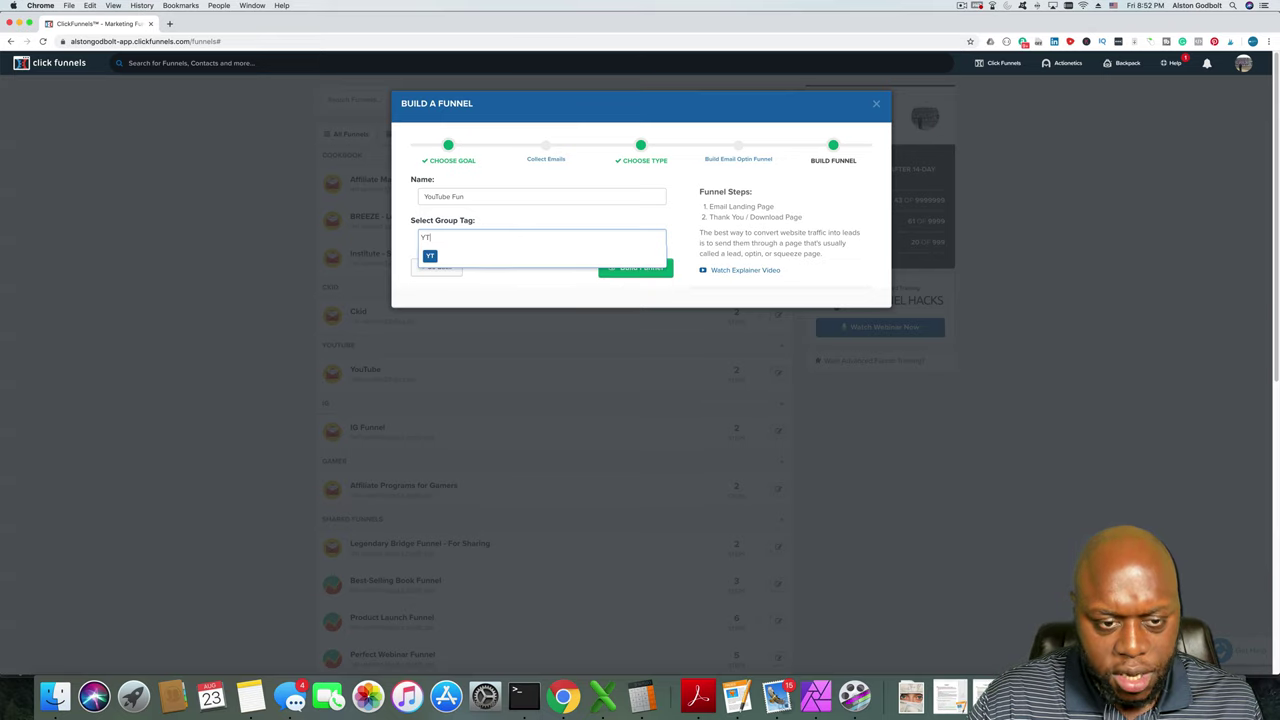
pyautogui.write('F')
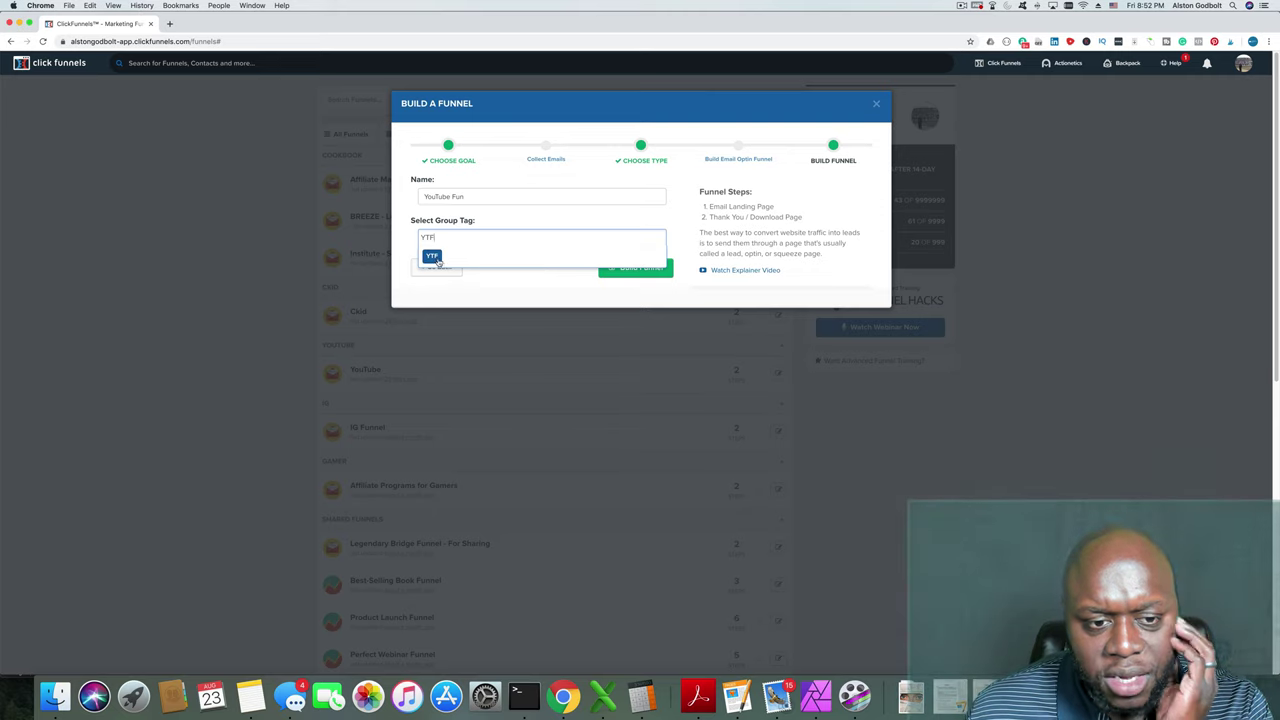
pyautogui.press('Return')
pyautogui.click(657, 270)
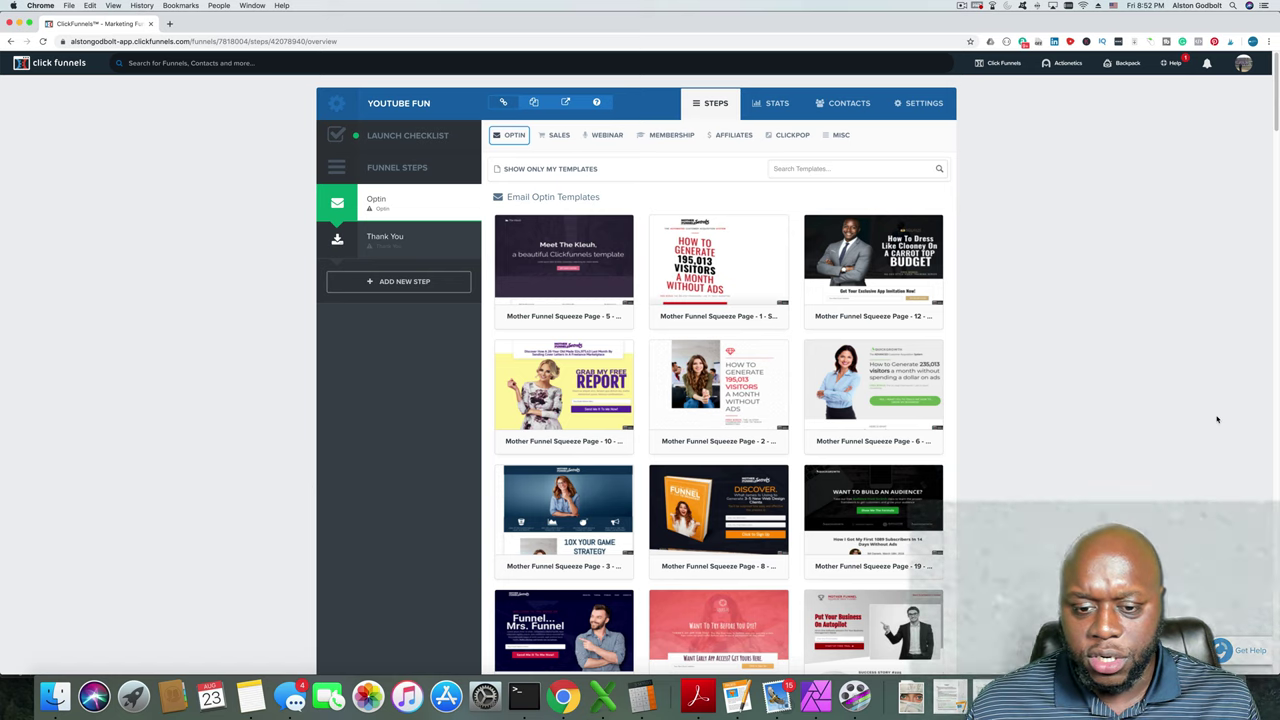
# Apply the Headline Optin template to the funnel's Optin step.
pyautogui.scroll(-3, 1166, 409)
pyautogui.scroll(3, 1166, 410)
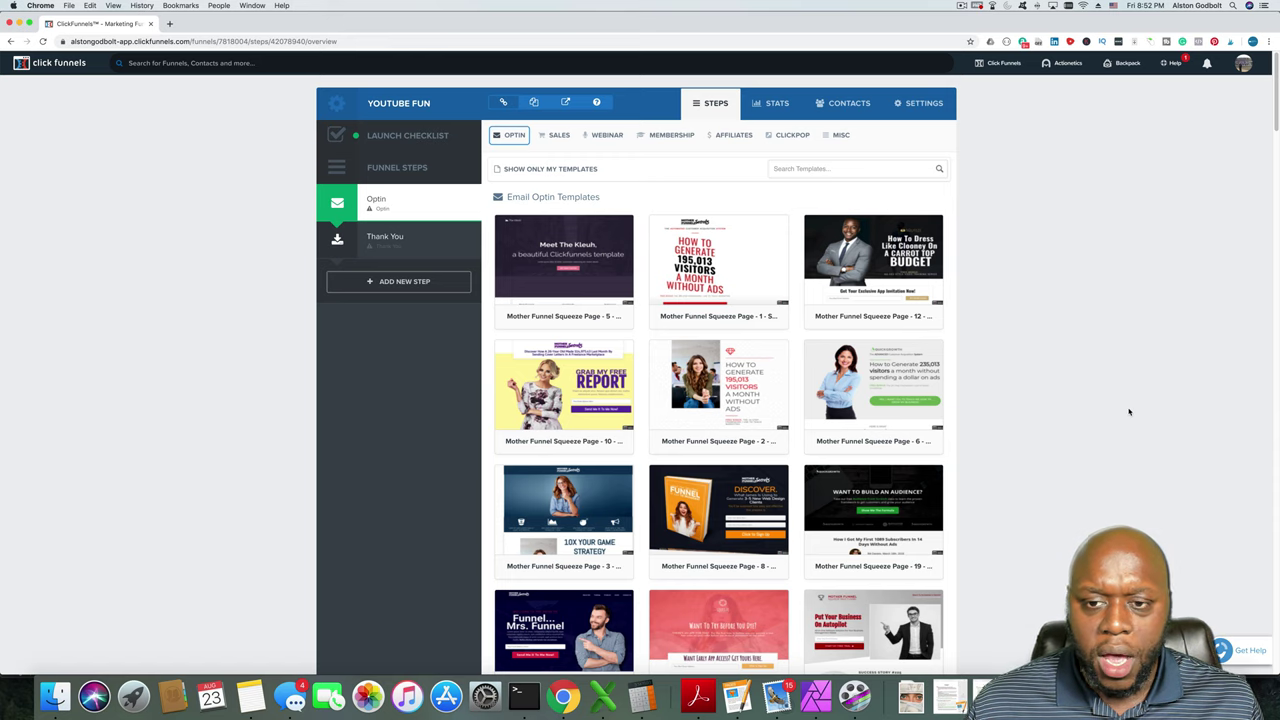
pyautogui.scroll(-15, 1129, 411)
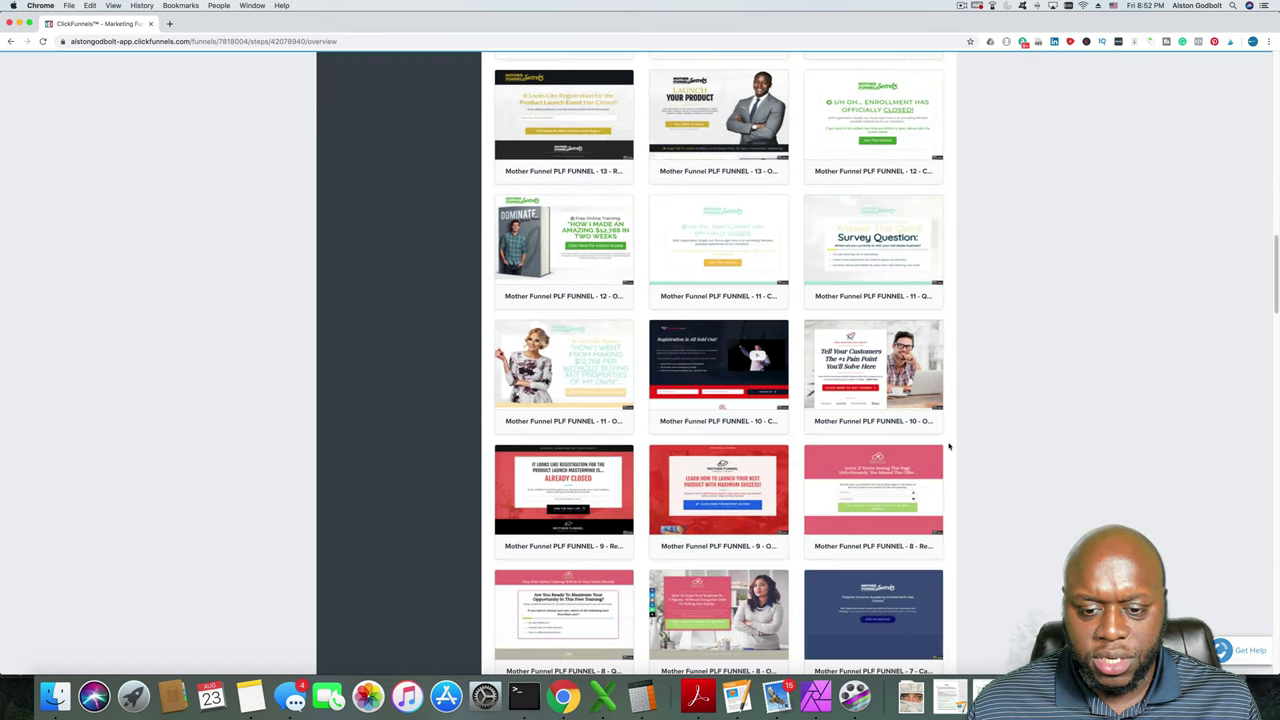
pyautogui.scroll(-15, 960, 452)
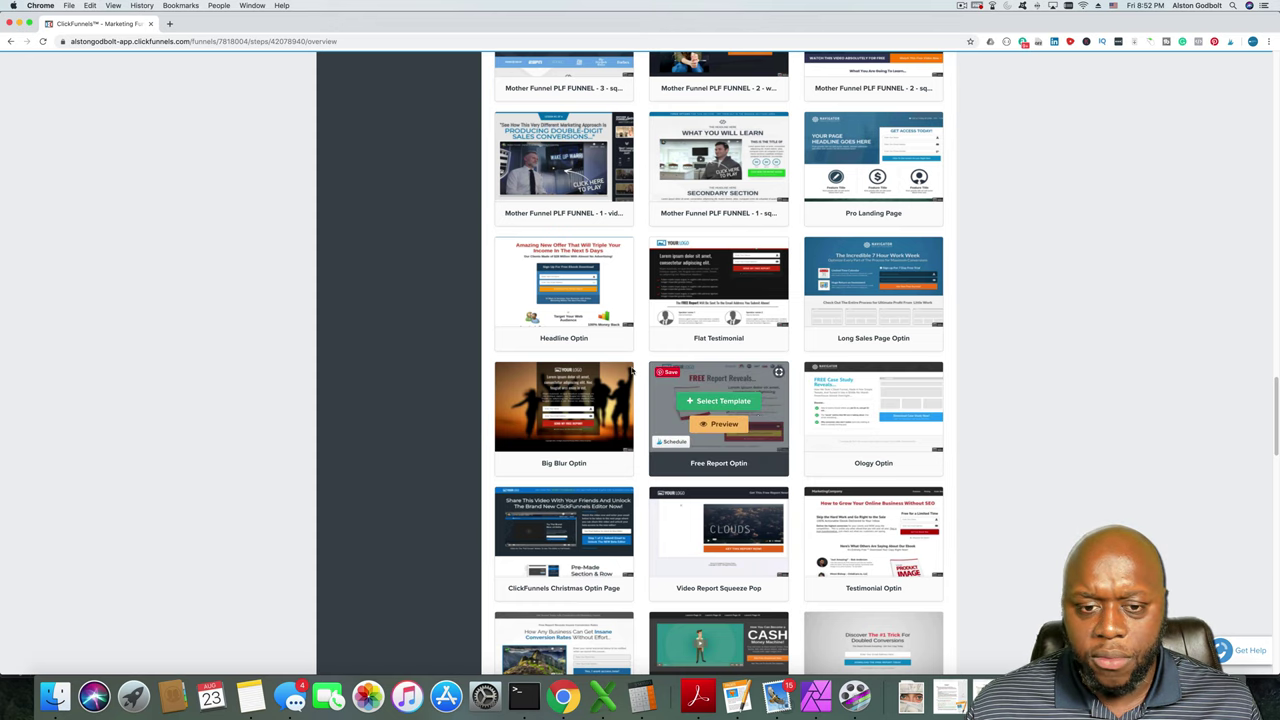
pyautogui.click(556, 278)
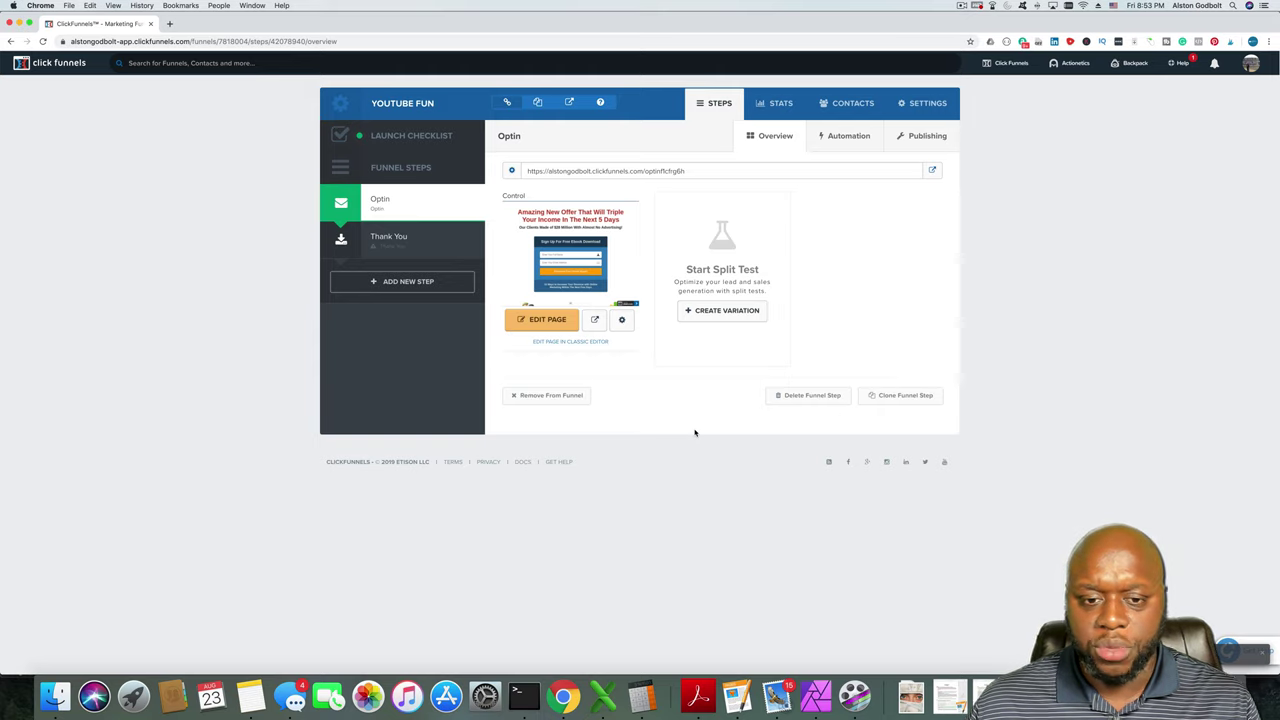
# Open the Optin page for editing and delete the three-column benefits section and the testimonials section below the sign-up form.
pyautogui.click(540, 322)
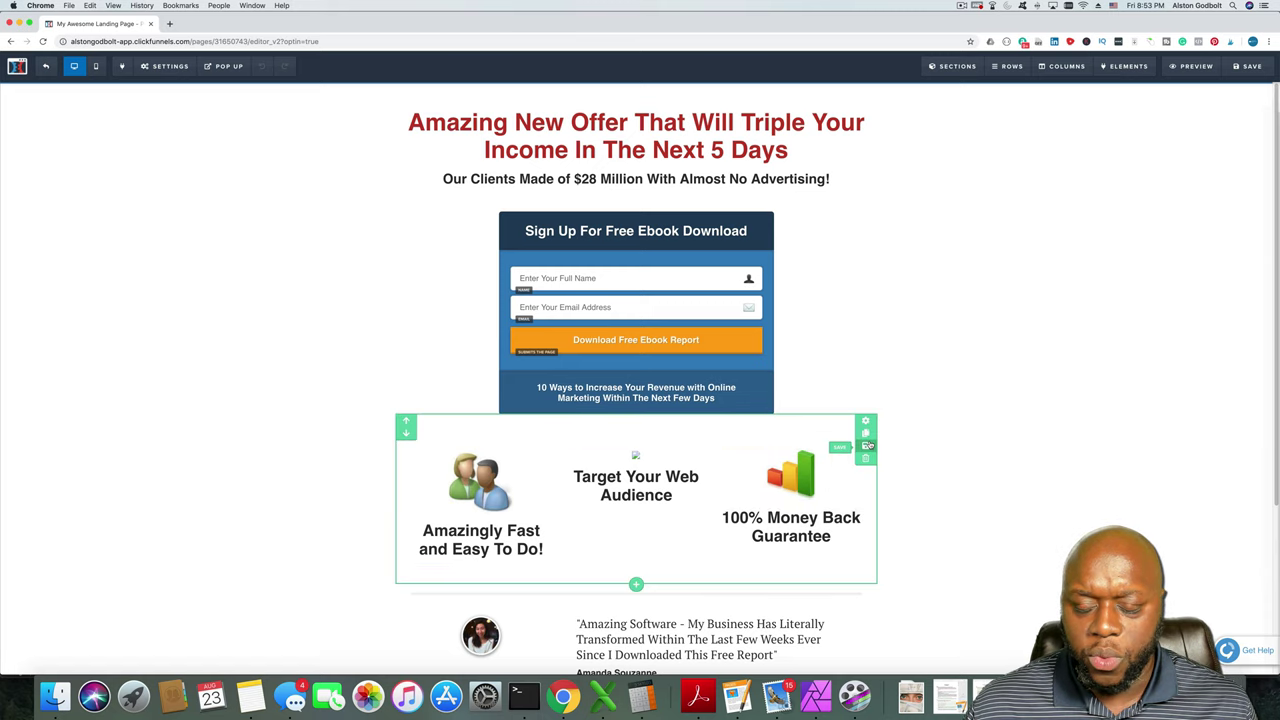
pyautogui.click(866, 458)
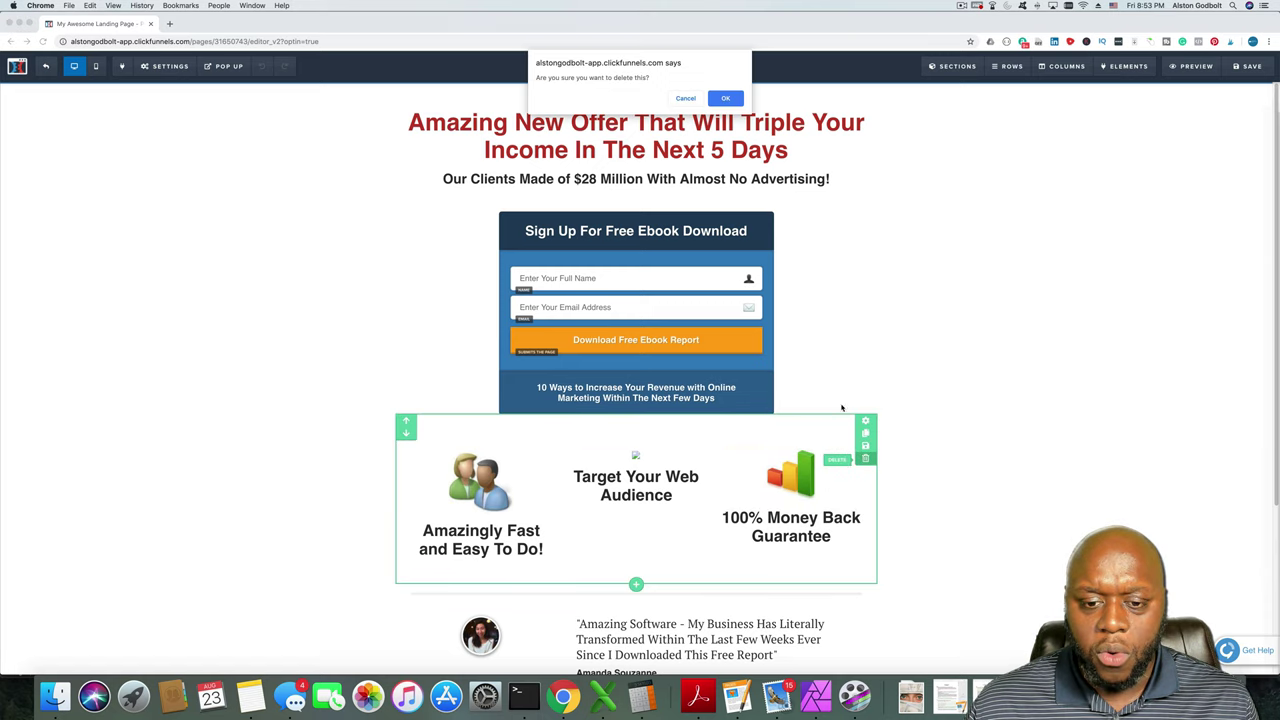
pyautogui.click(730, 100)
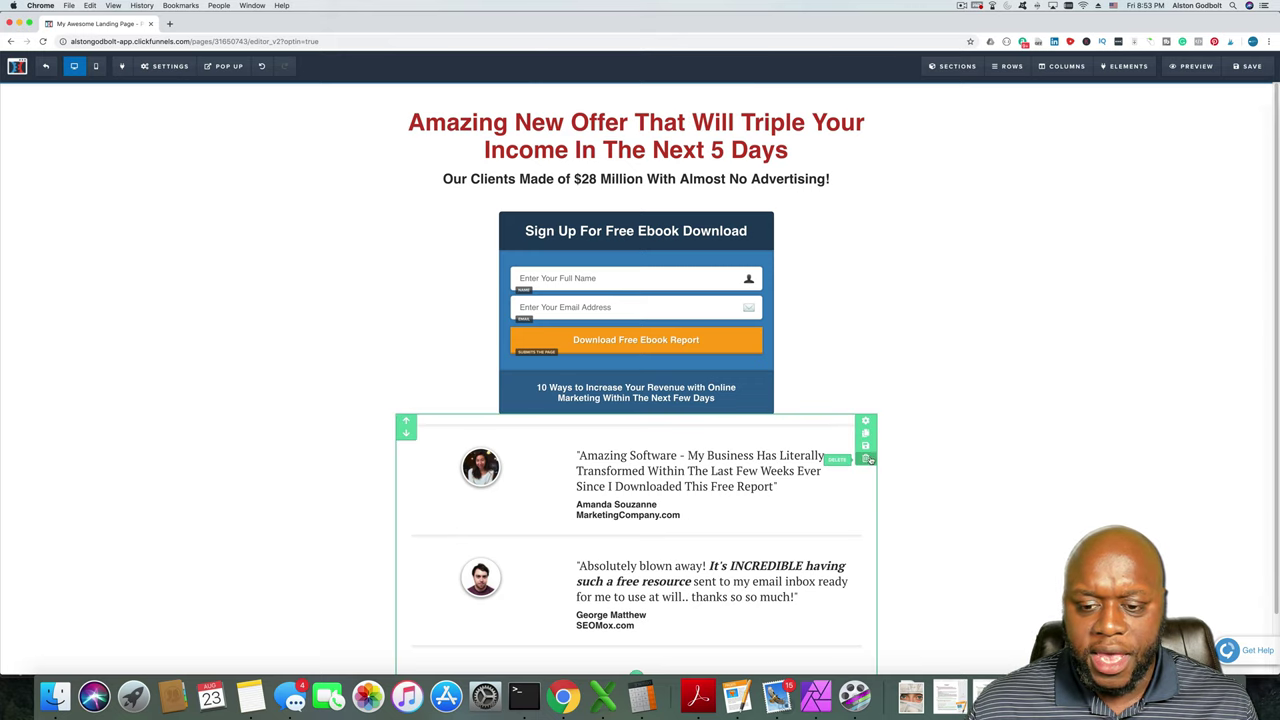
pyautogui.click(867, 458)
pyautogui.click(726, 98)
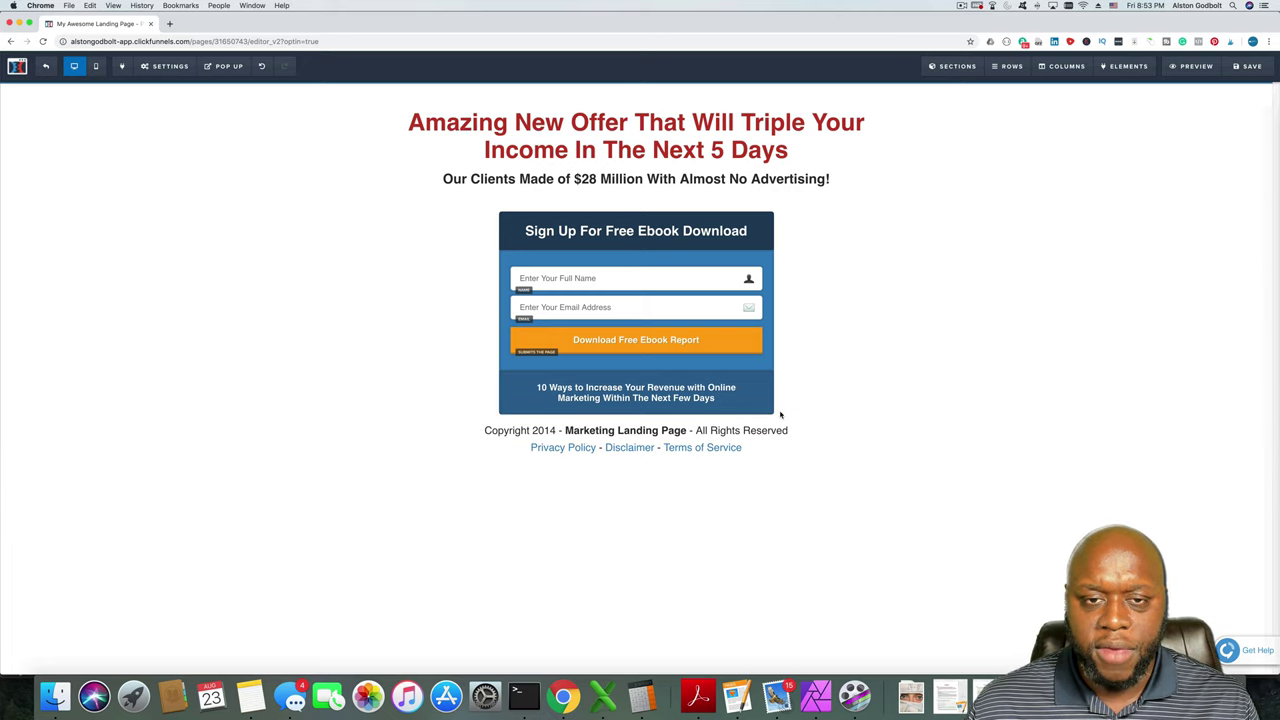
# Replace the page's main headline text with "Change Text".
pyautogui.click(659, 127)
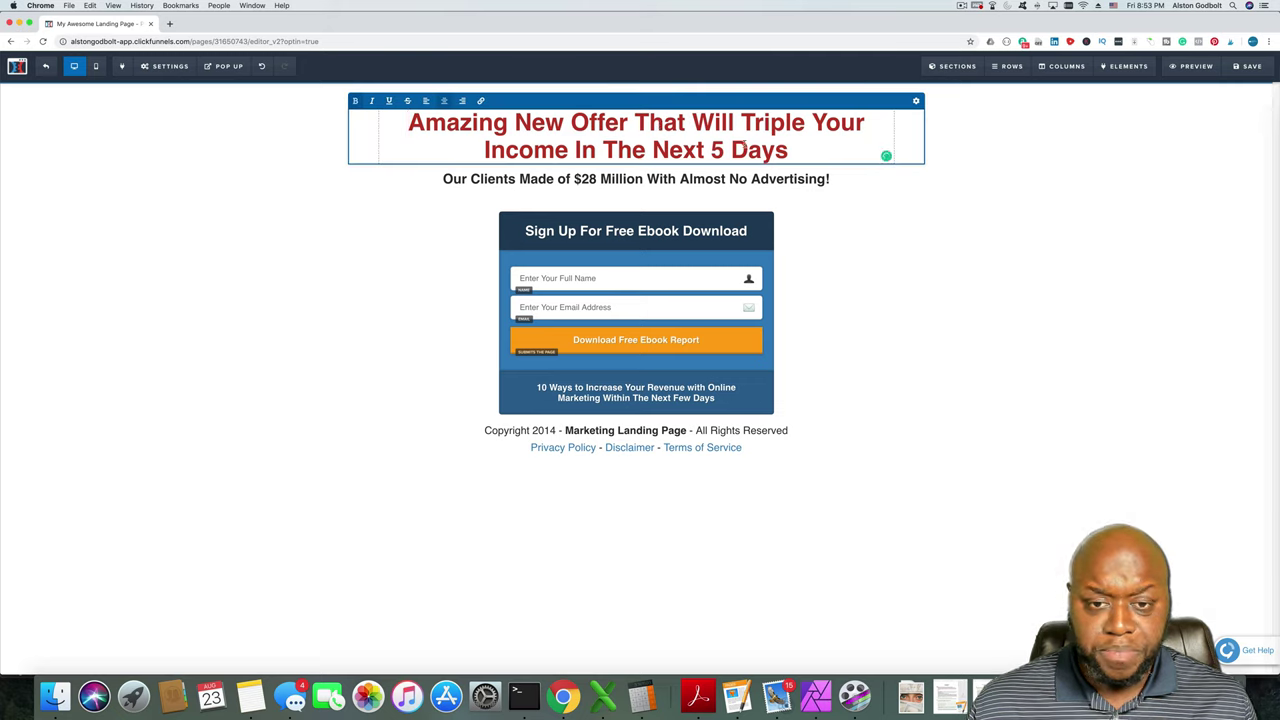
pyautogui.moveTo(790, 150); pyautogui.dragTo(393, 119)
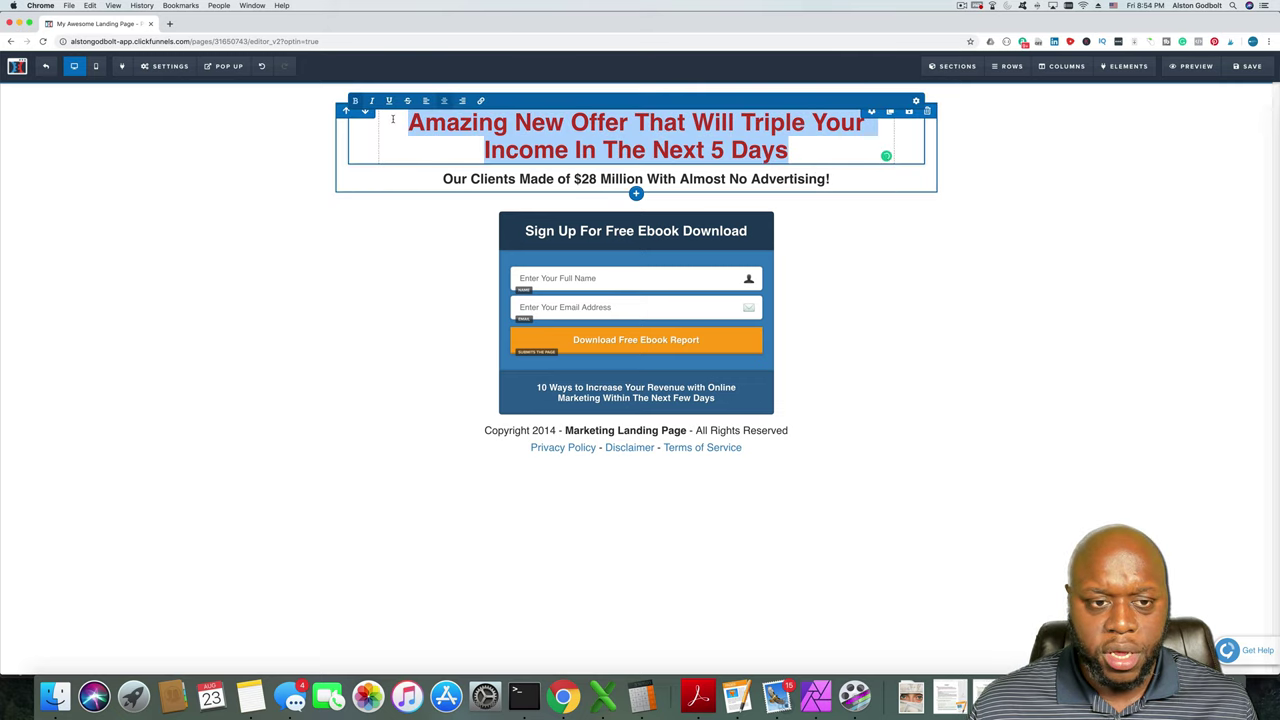
pyautogui.write('Check')
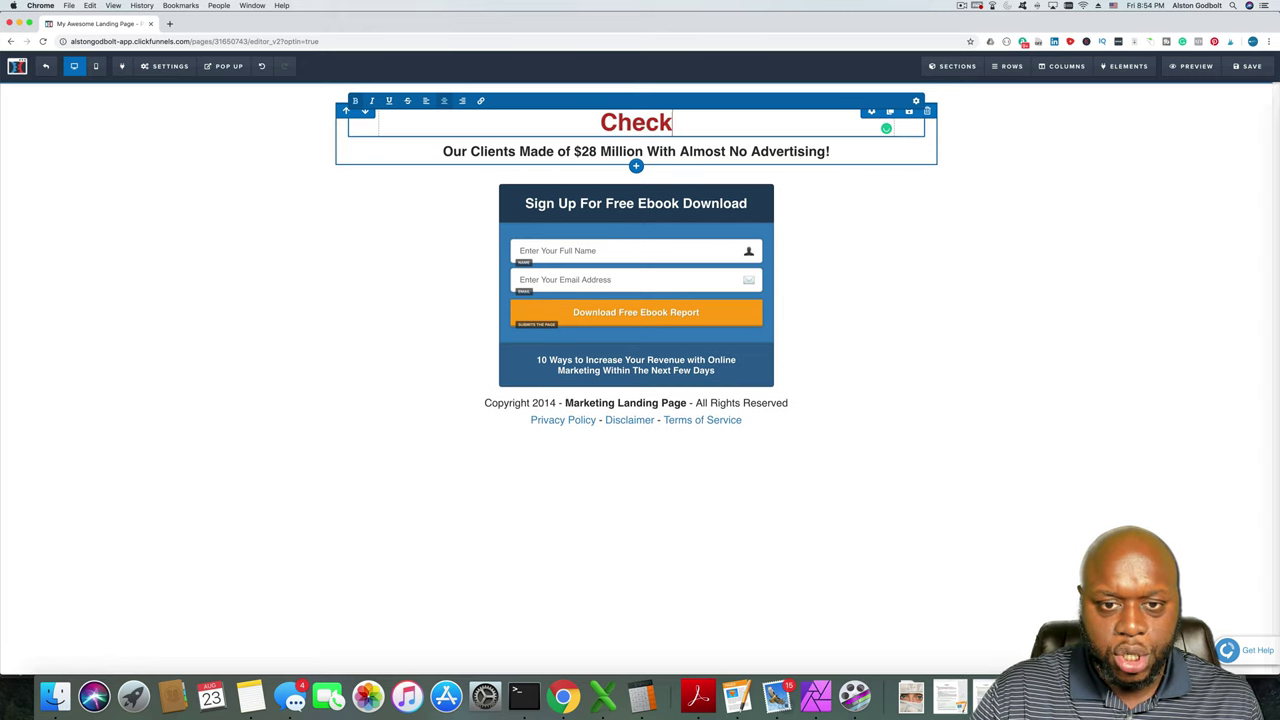
pyautogui.press('BackSpace')
pyautogui.press('BackSpace')
pyautogui.press('BackSpace')
pyautogui.write('an')
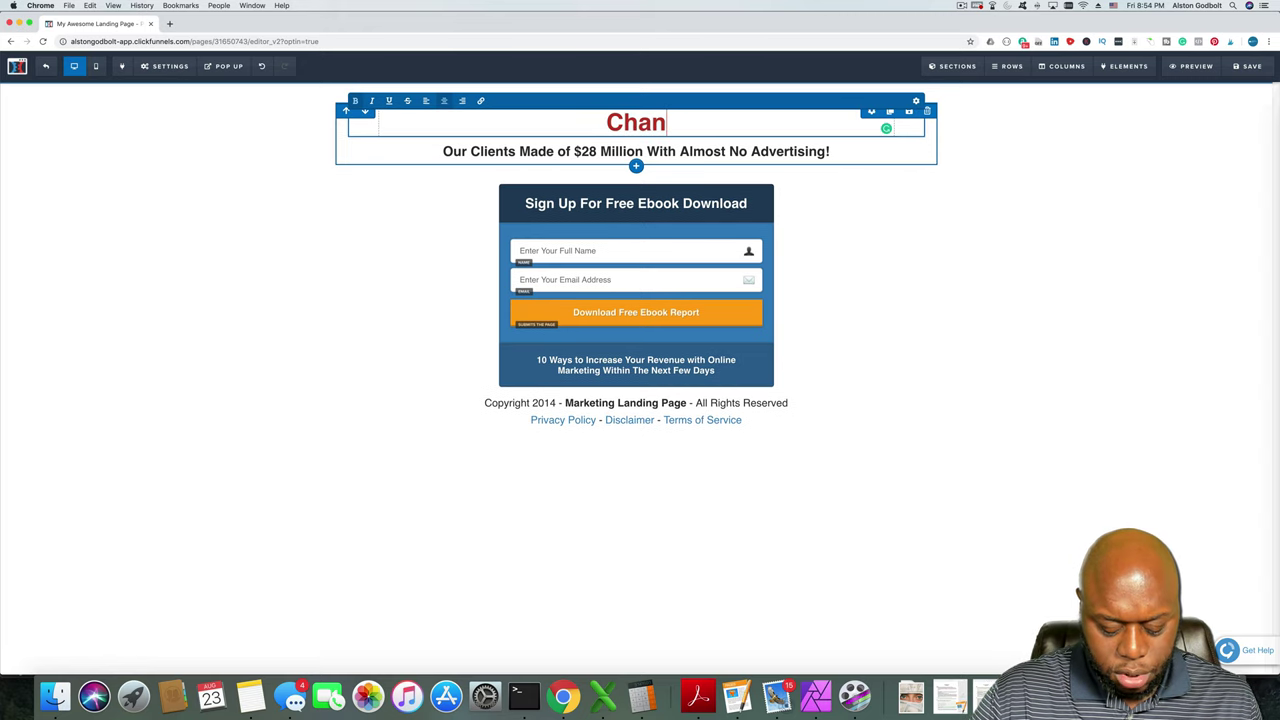
pyautogui.write('ge T')
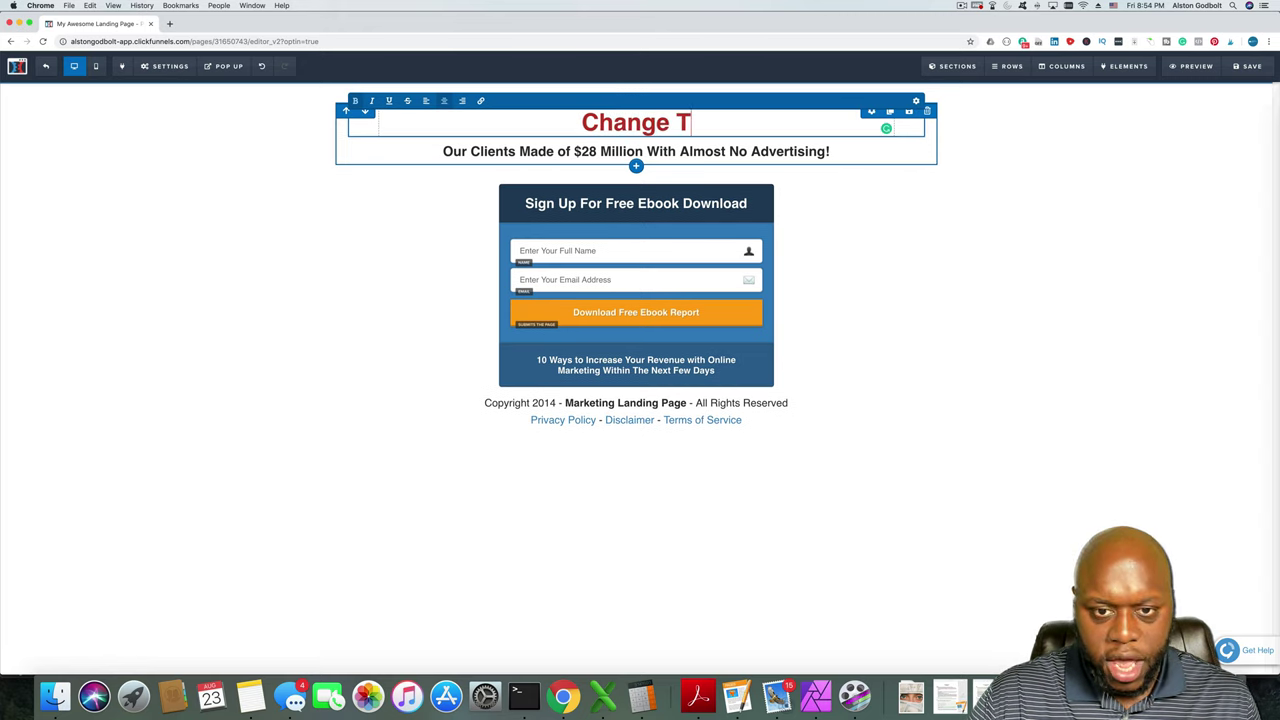
pyautogui.write('ext')
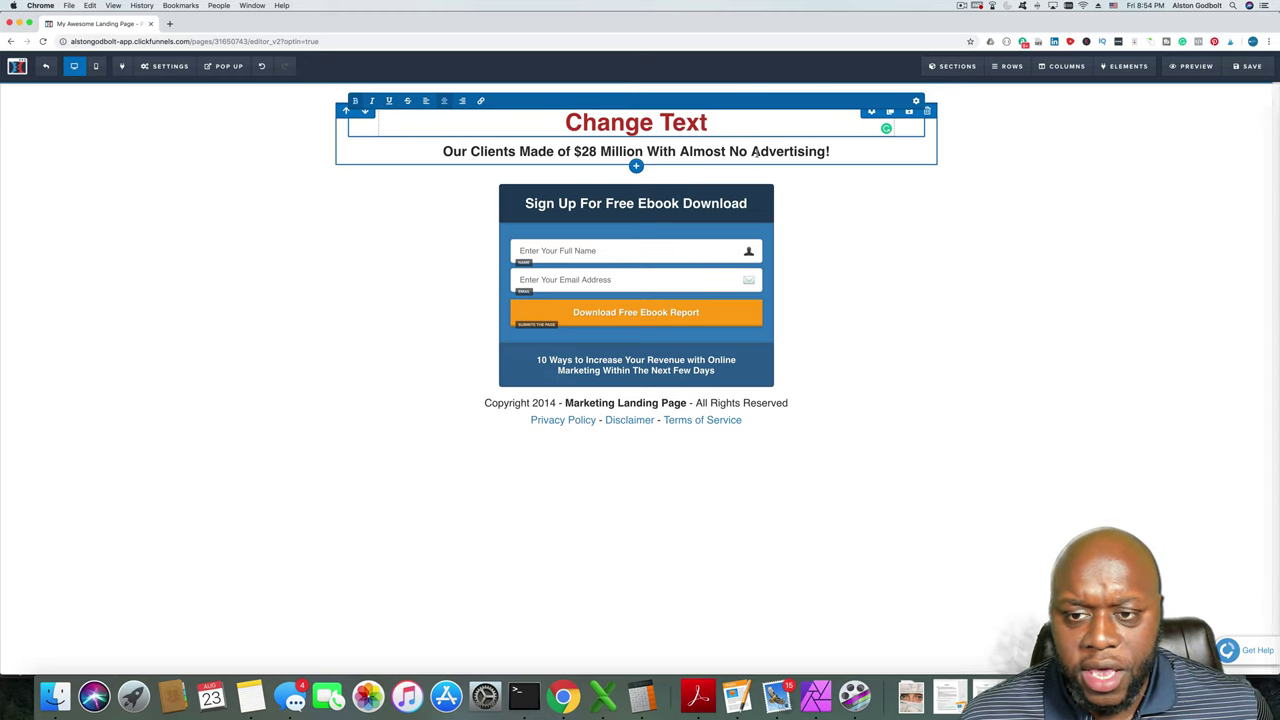
# Delete the subheadline about clients and advertising beneath the main headline.
pyautogui.click(835, 158)
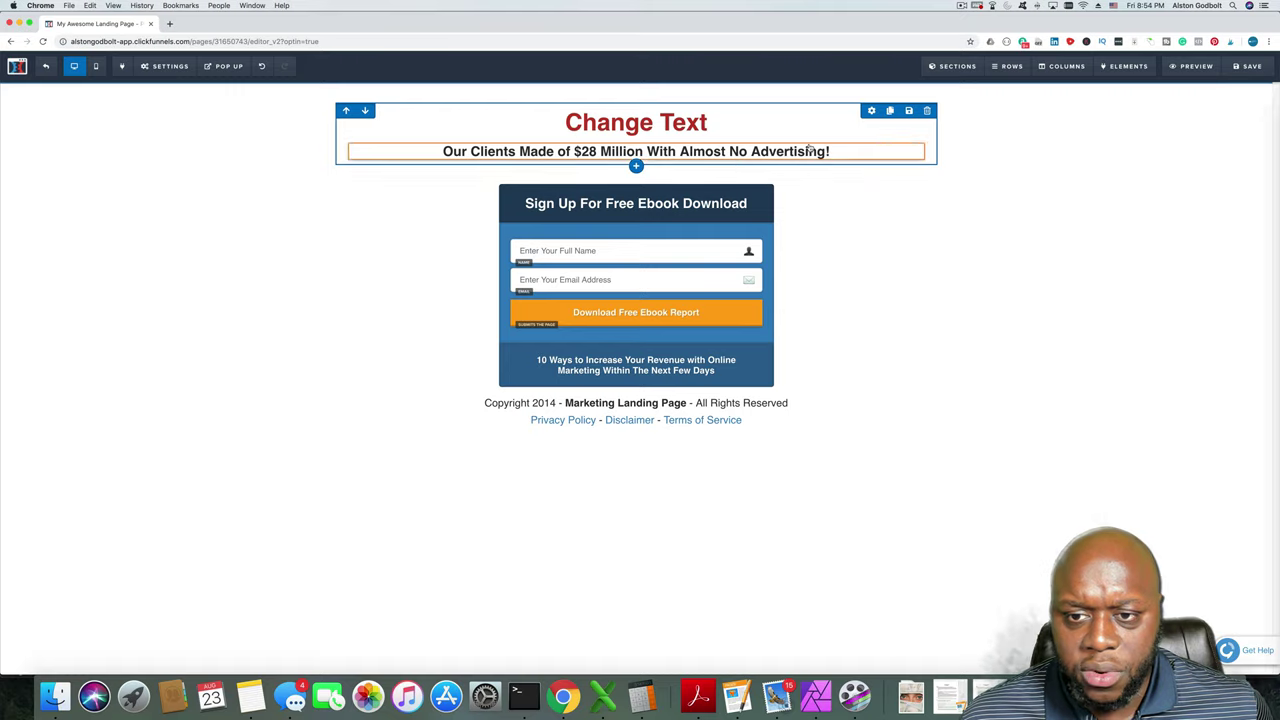
pyautogui.click(917, 137)
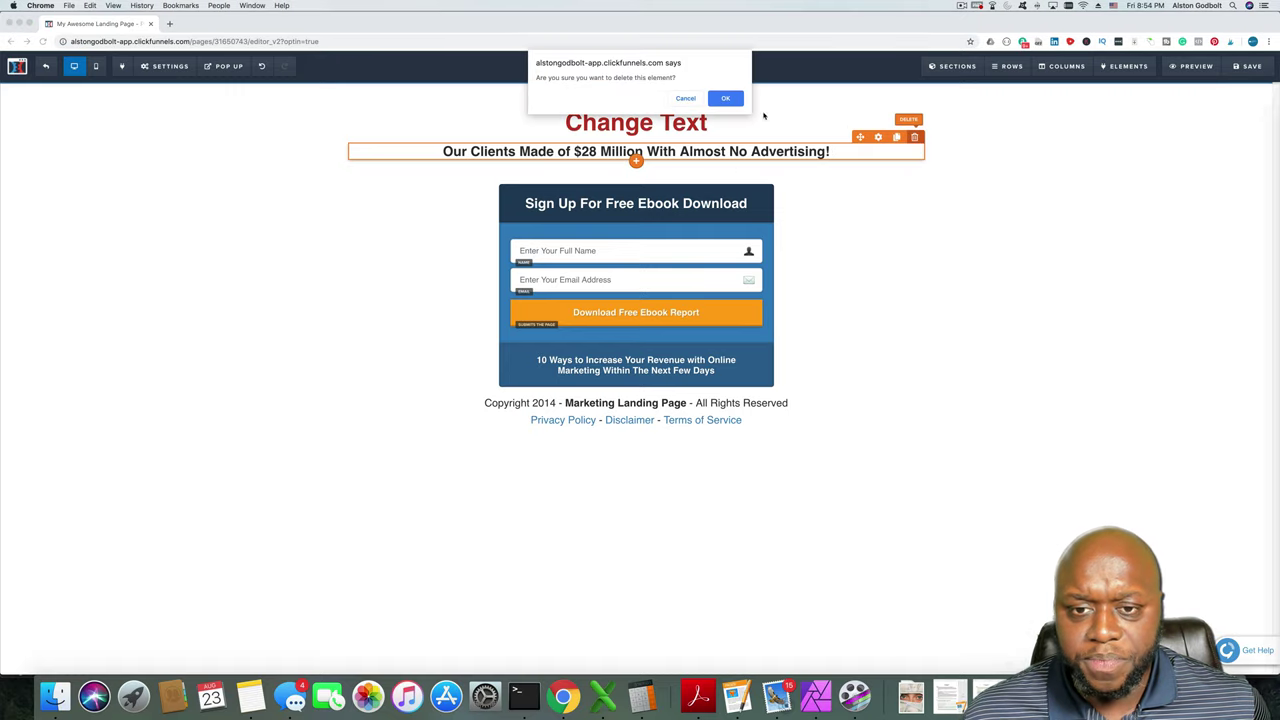
pyautogui.click(725, 98)
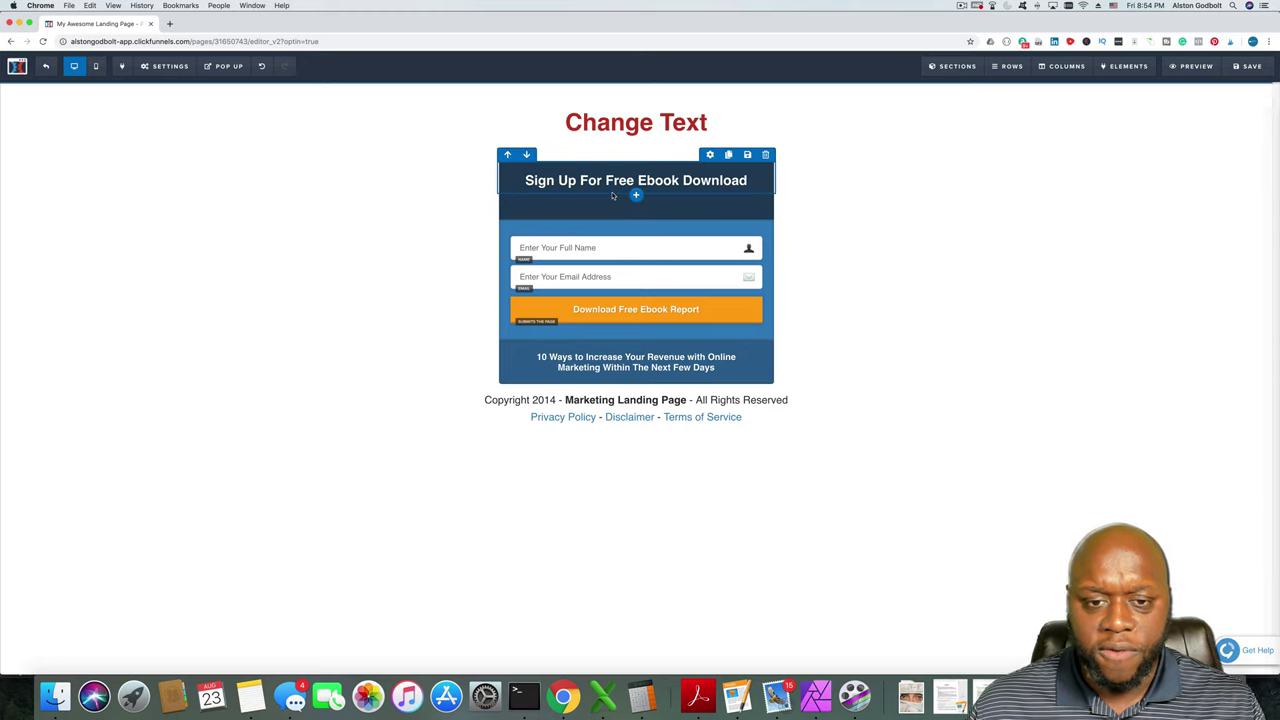
# Try "Click here to Learn more" as the wording of the main headline.
pyautogui.doubleClick(628, 124)
pyautogui.moveTo(565, 122); pyautogui.dragTo(886, 128)
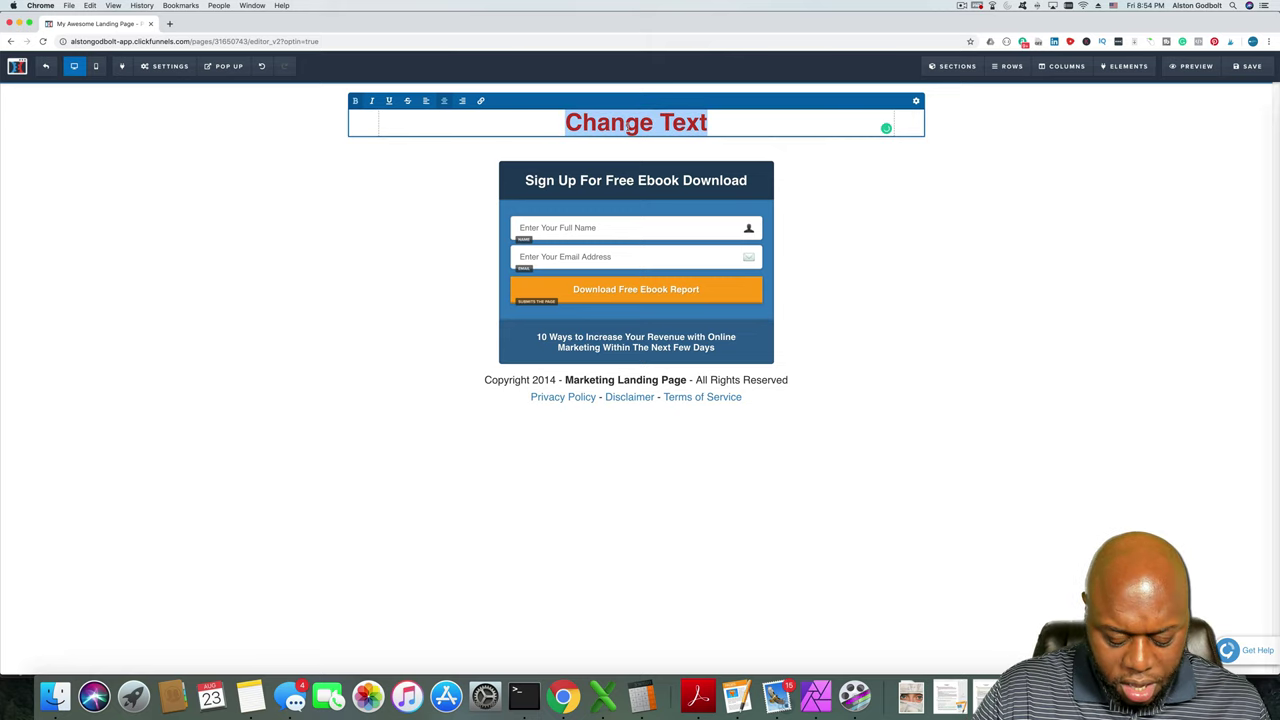
pyautogui.write('Clik')
pyautogui.press('BackSpace')
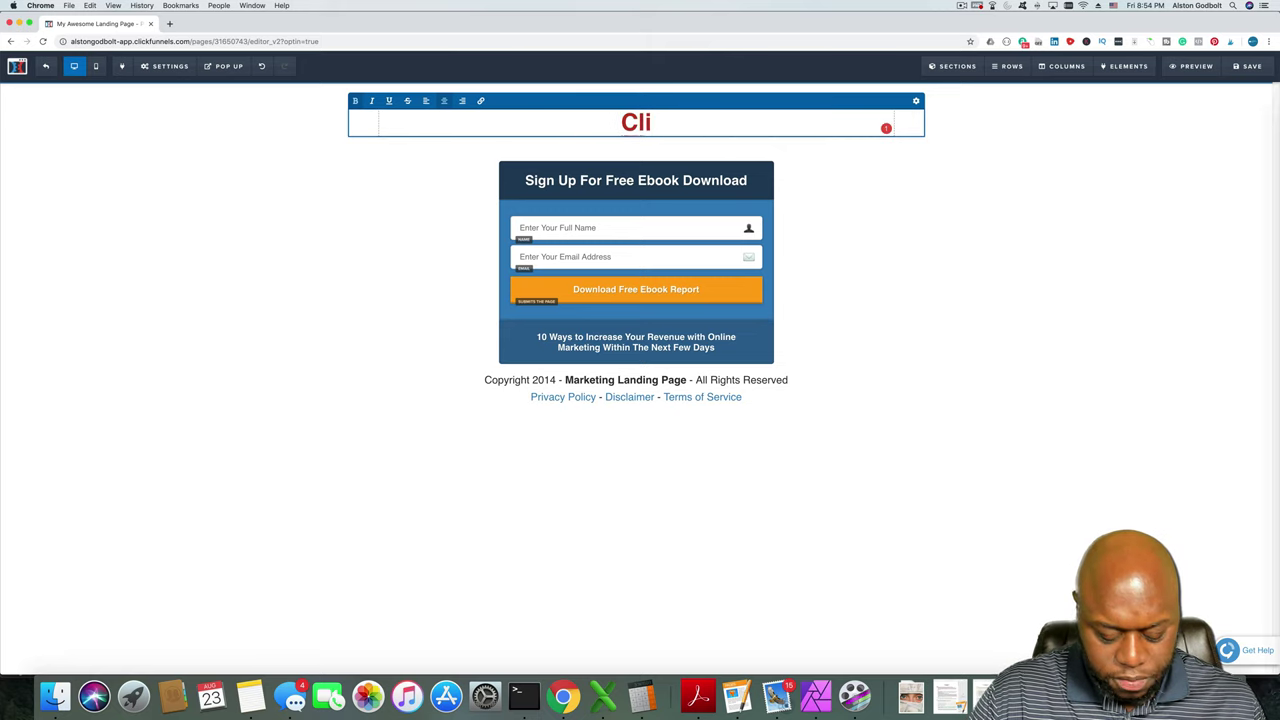
pyautogui.write('ck here to L')
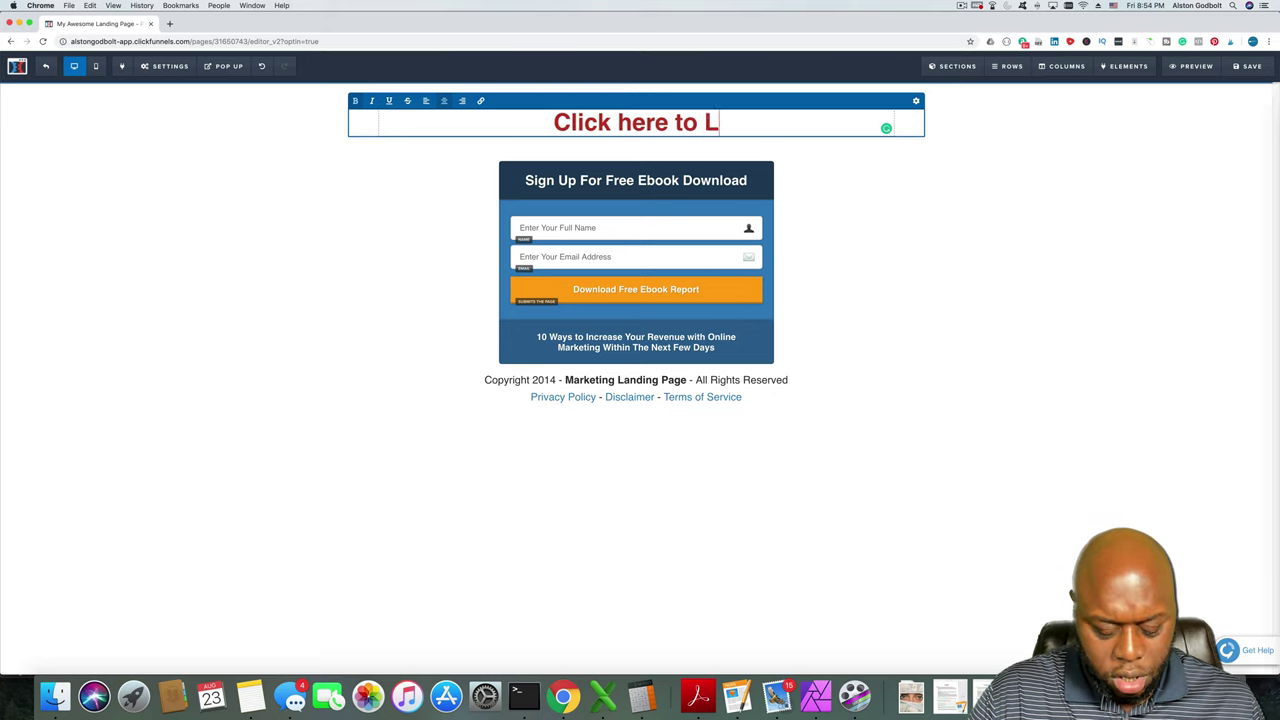
pyautogui.write('earn more')
pyautogui.press('BackSpace')
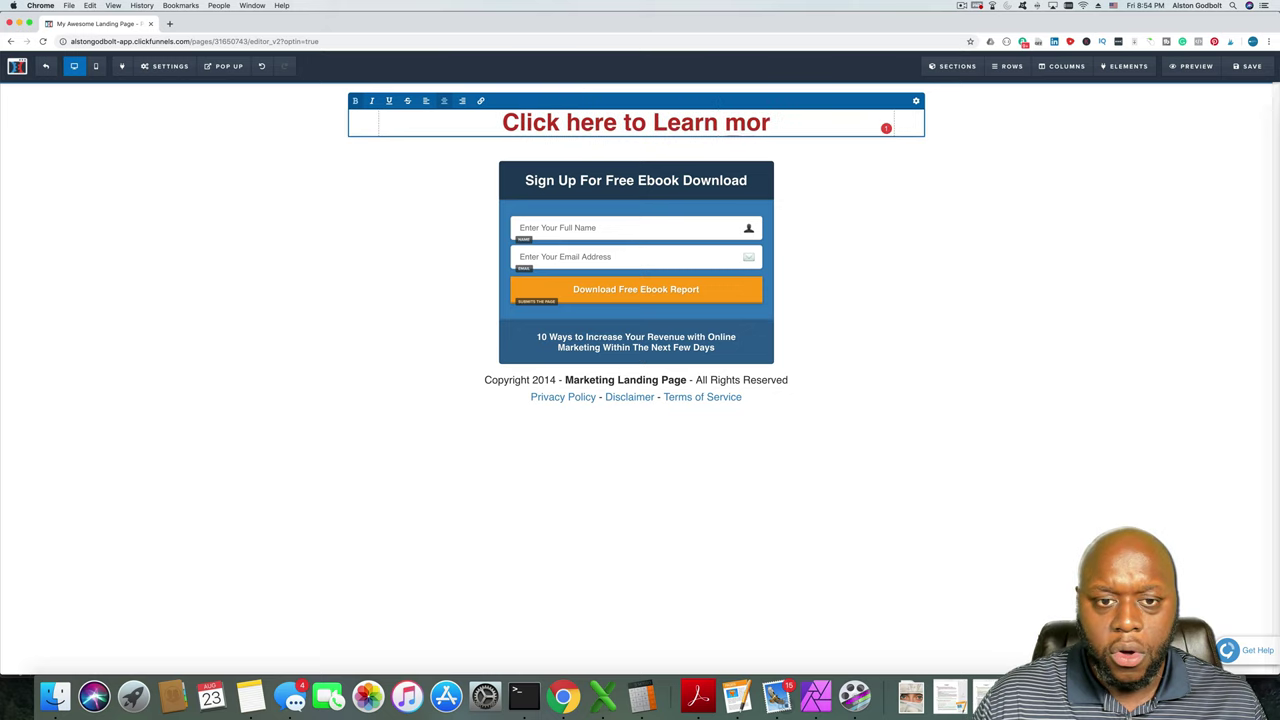
# Replace the main headline text with "Enter Your Email address to Learn More".
pyautogui.moveTo(770, 122); pyautogui.dragTo(493, 122)
pyautogui.write('Le')
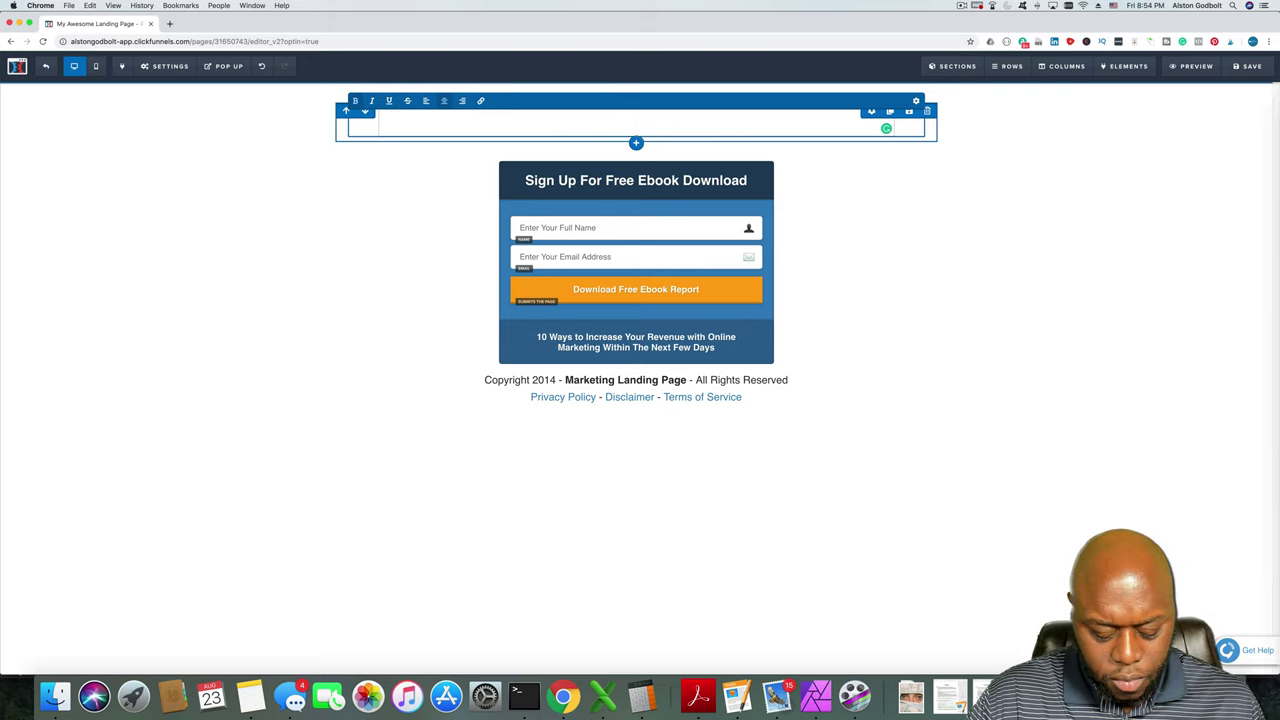
pyautogui.write('Yout')
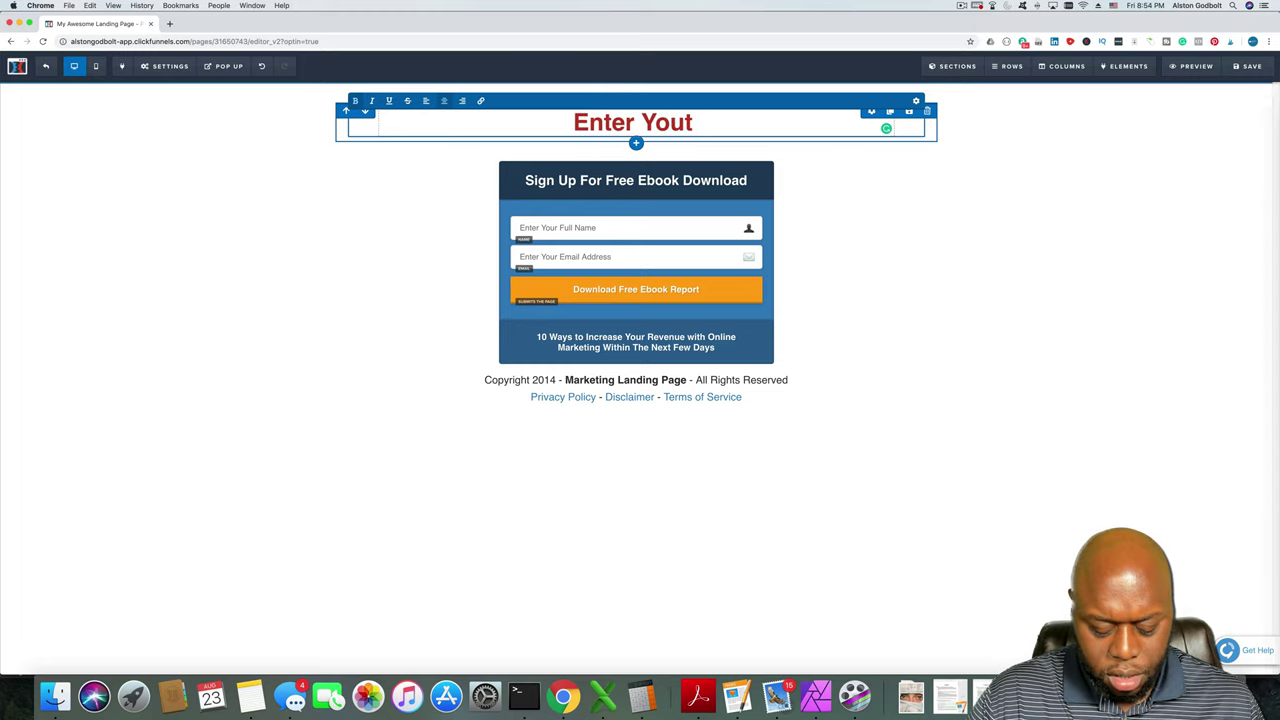
pyautogui.press('BackSpace')
pyautogui.write('r Em')
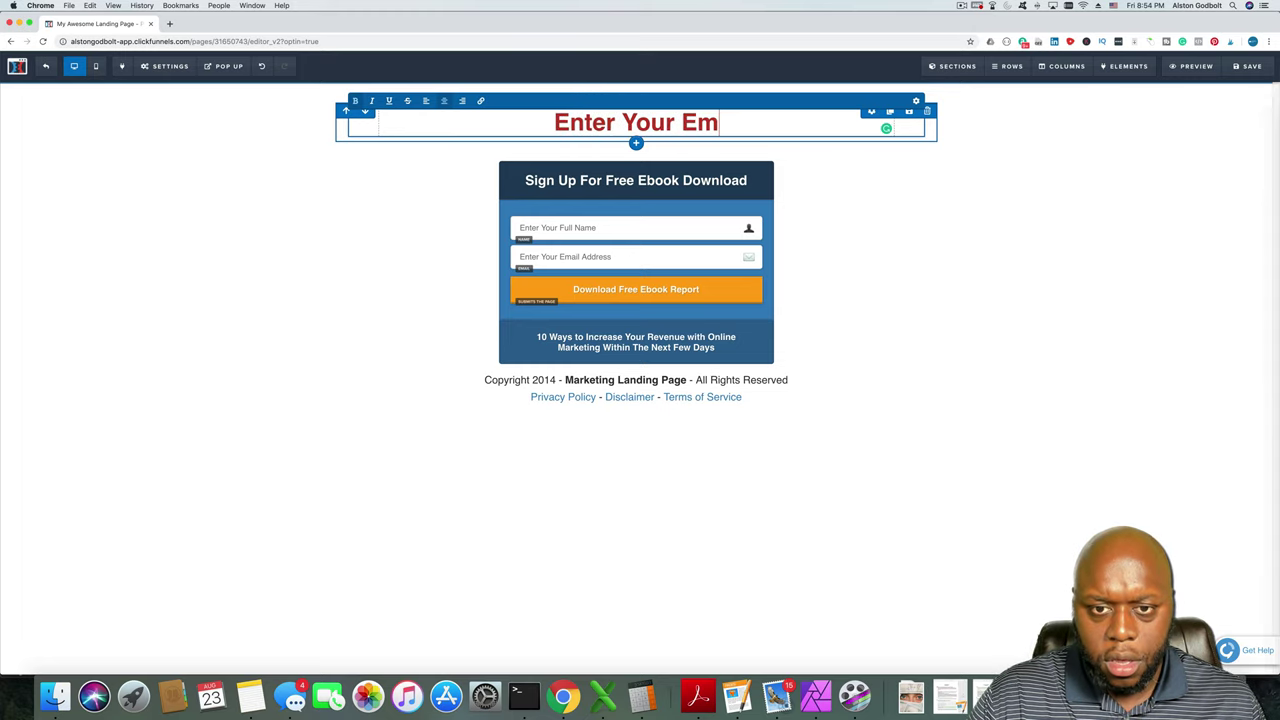
pyautogui.write('ail addre')
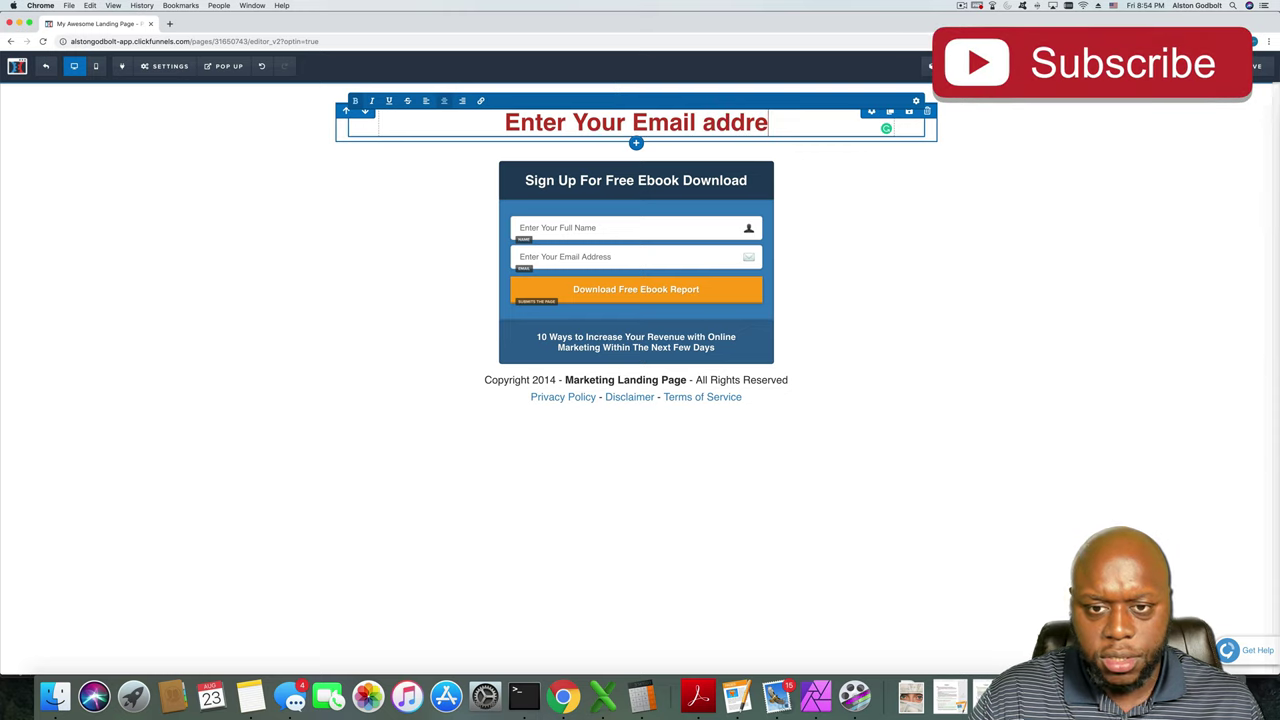
pyautogui.write('ss to Le')
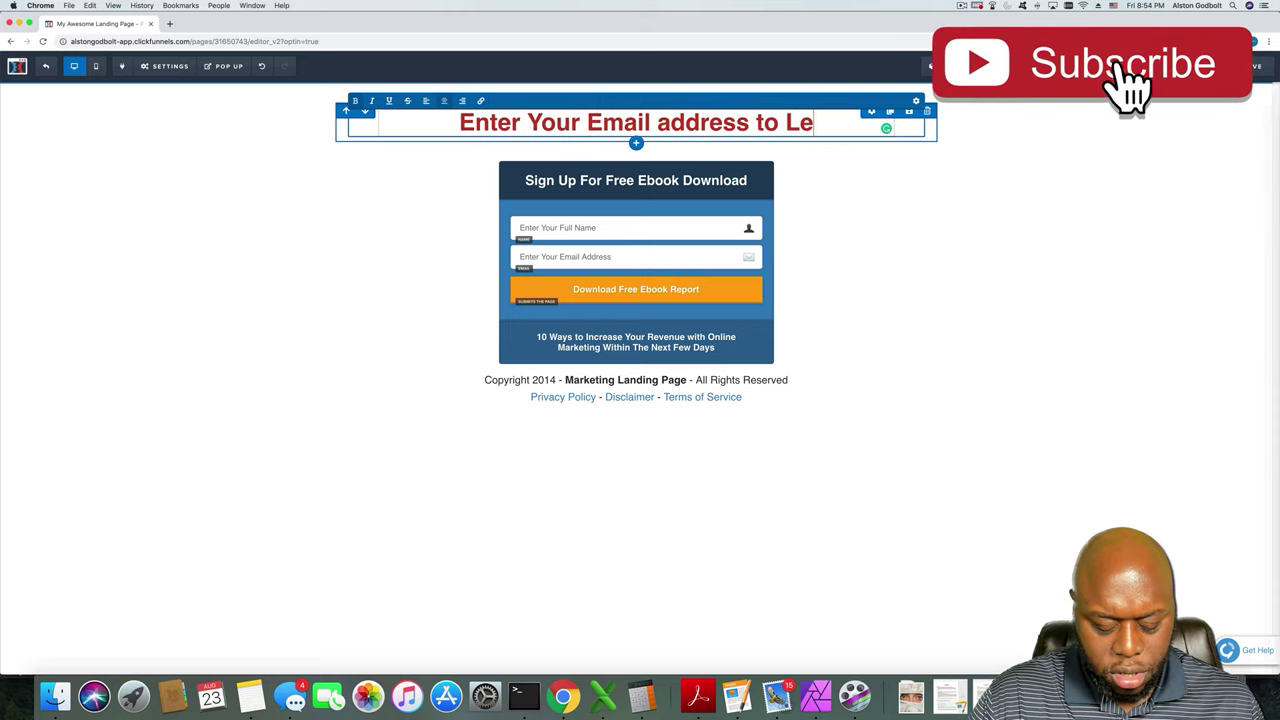
pyautogui.write('arn Mre')
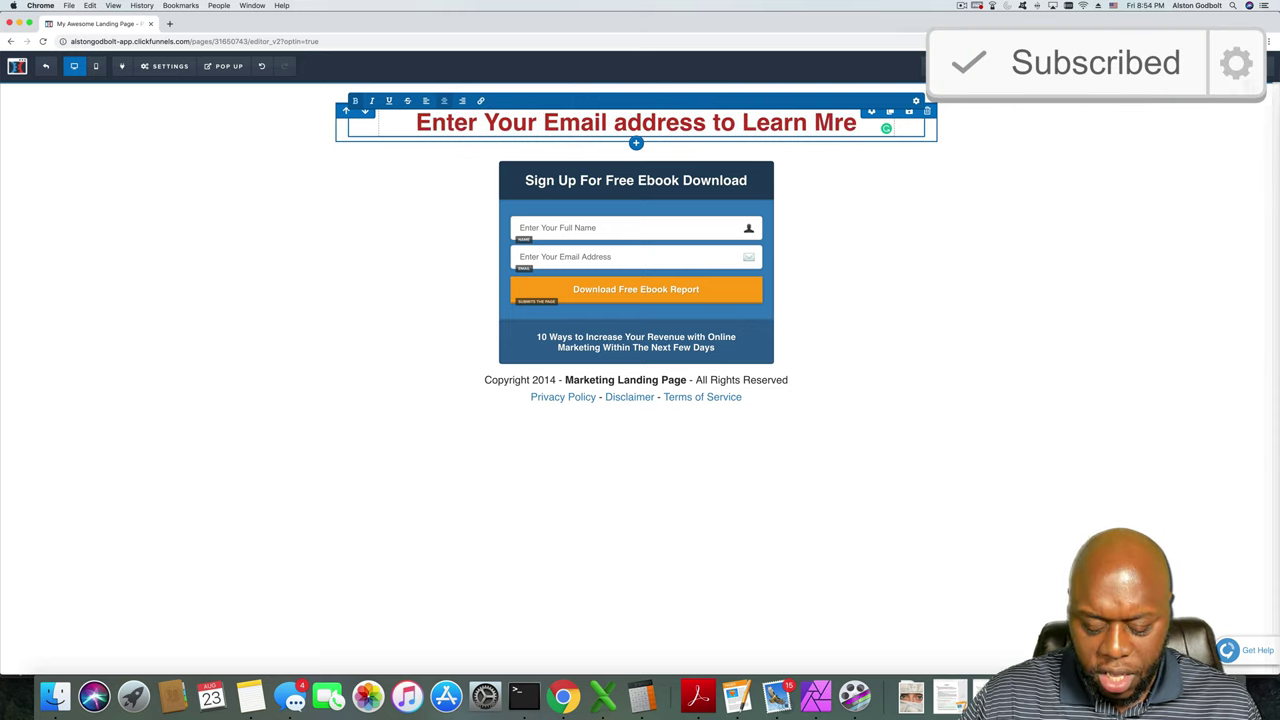
pyautogui.press('BackSpace')
pyautogui.press('BackSpace')
pyautogui.press('BackSpace')
pyautogui.write('More')
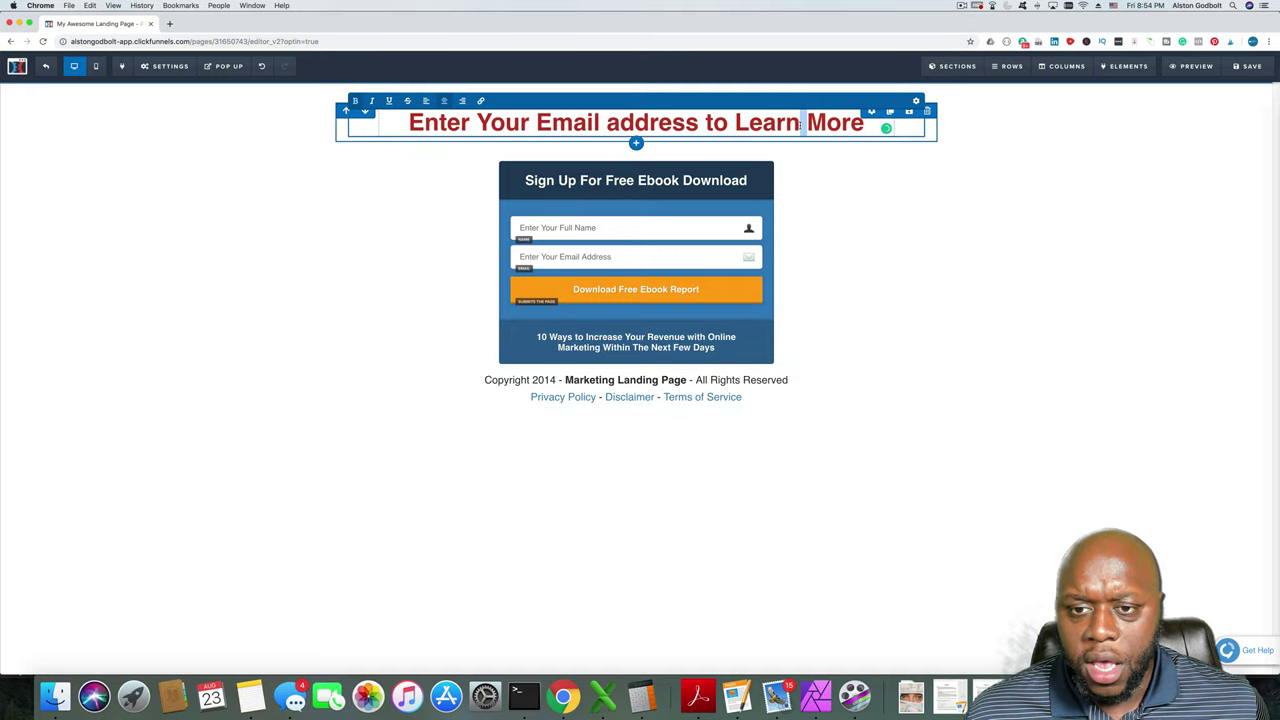
# Try dark gray and yellow as the main headline's text color, and settle on the bright red conversion color.
pyautogui.tripleClick(801, 122)
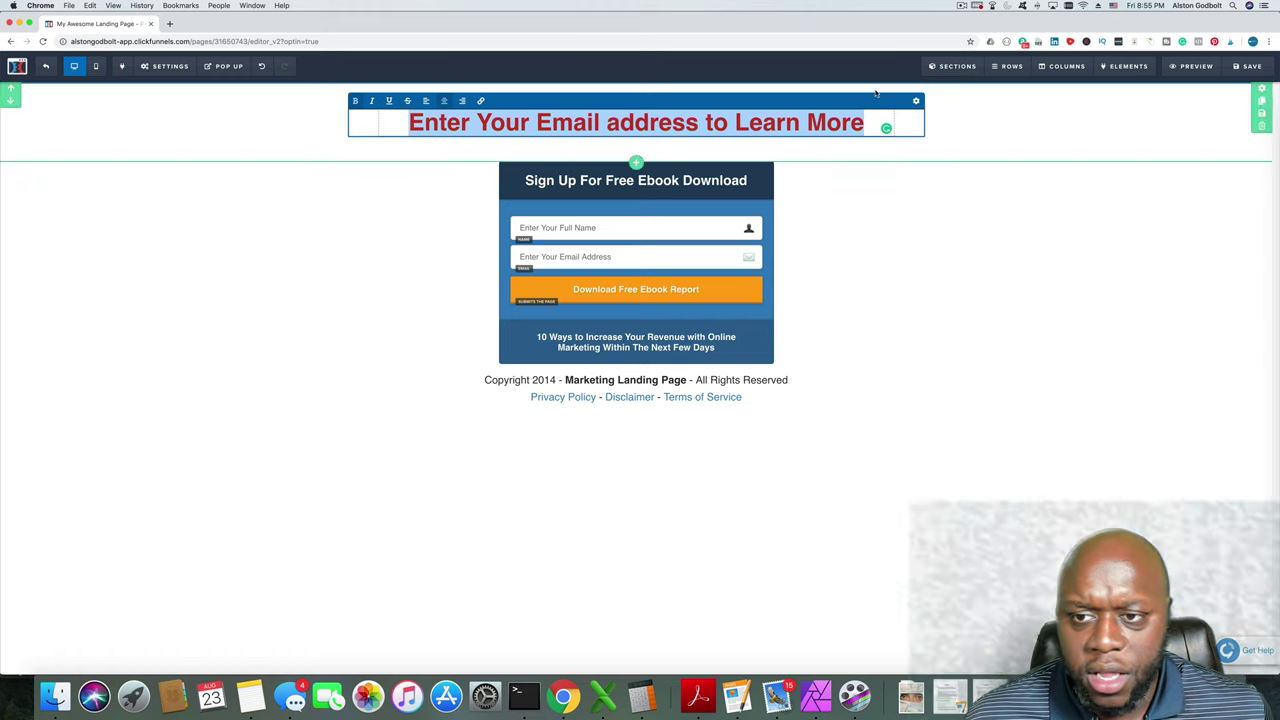
pyautogui.click(917, 102)
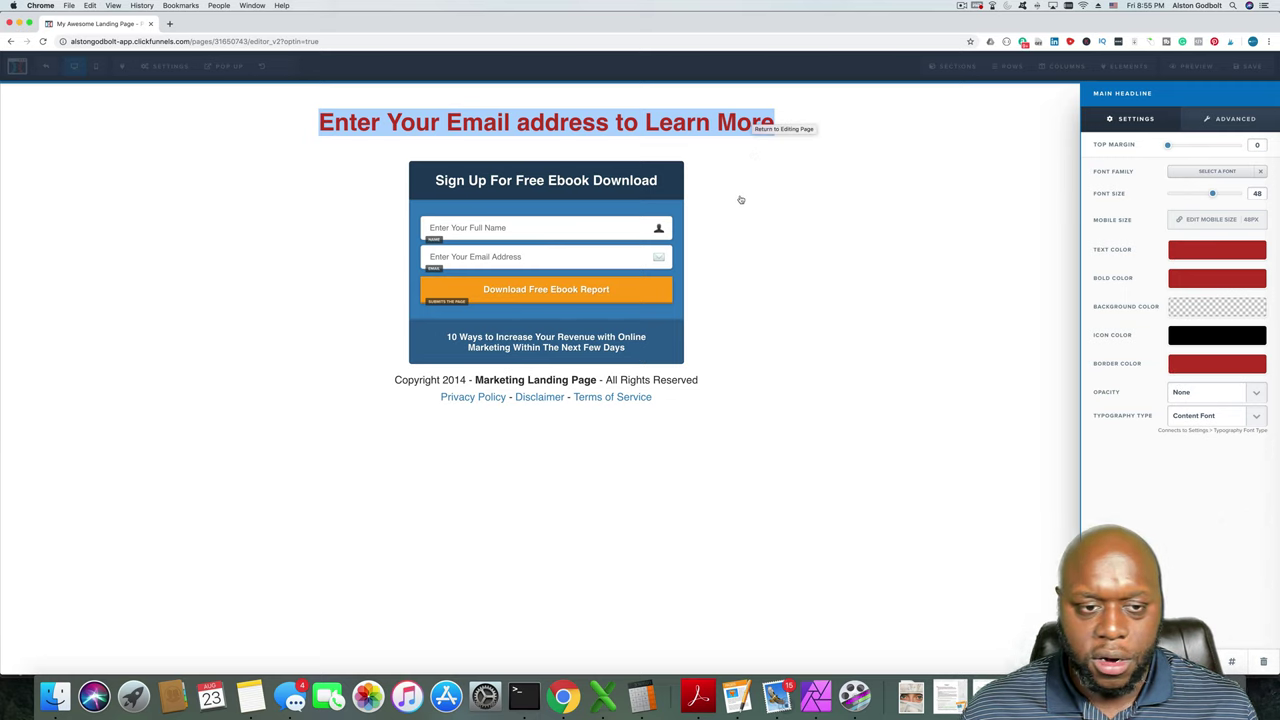
pyautogui.click(1203, 257)
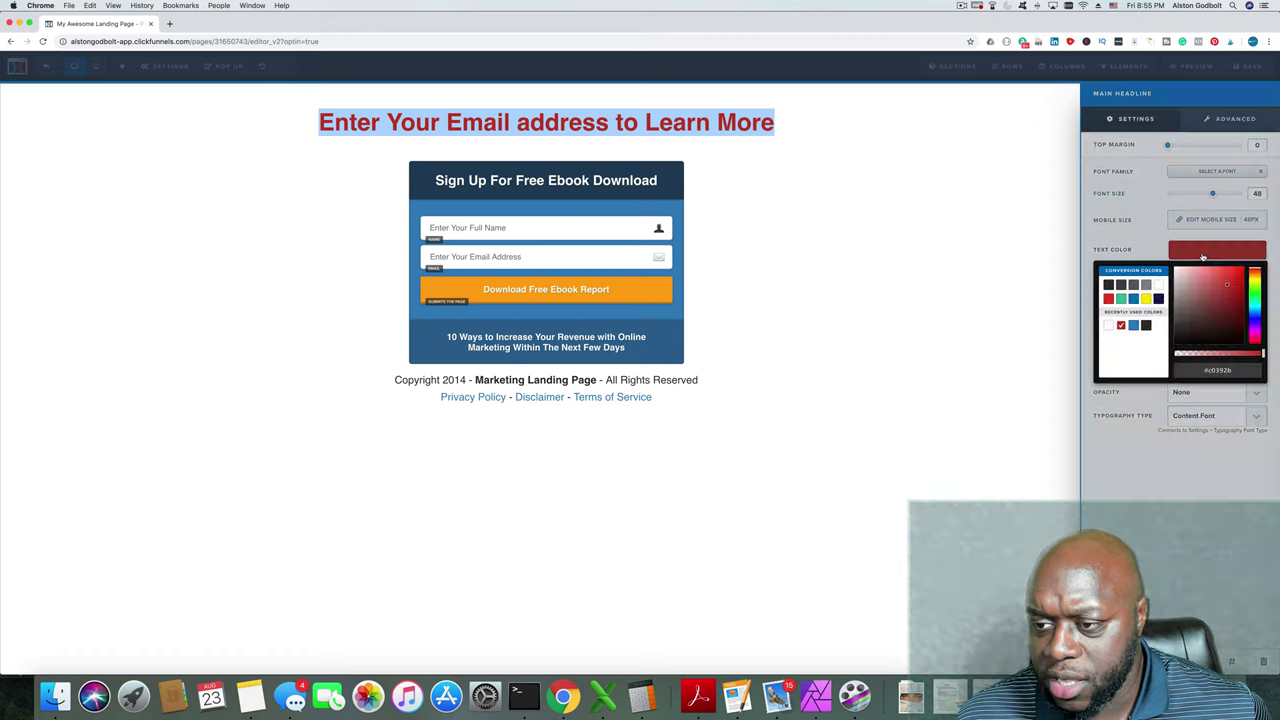
pyautogui.click(1109, 286)
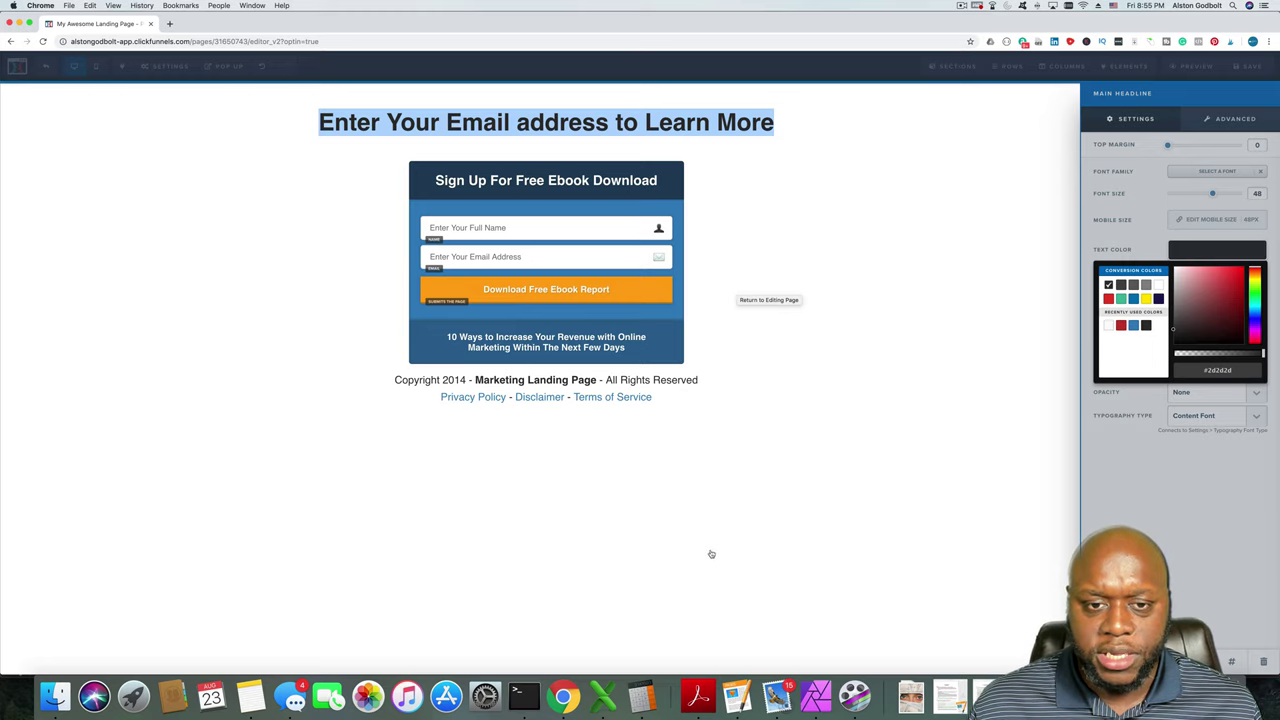
pyautogui.click(1146, 299)
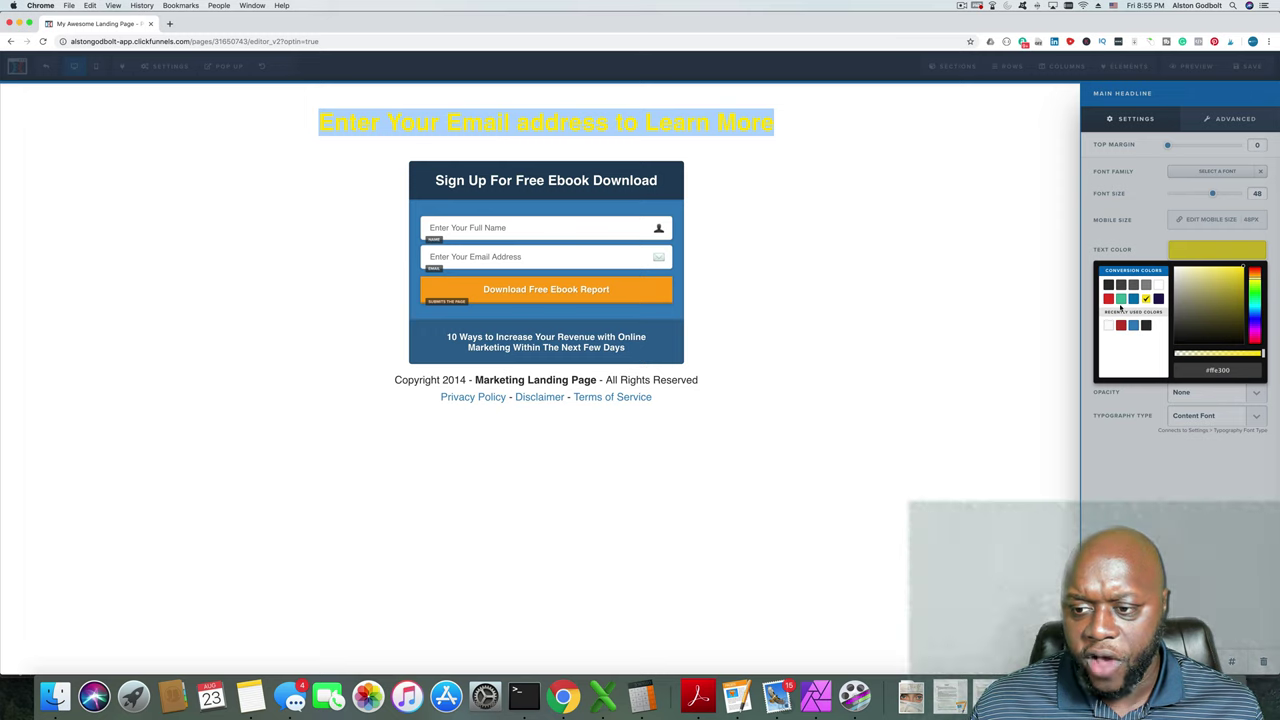
pyautogui.click(1108, 299)
pyautogui.click(813, 490)
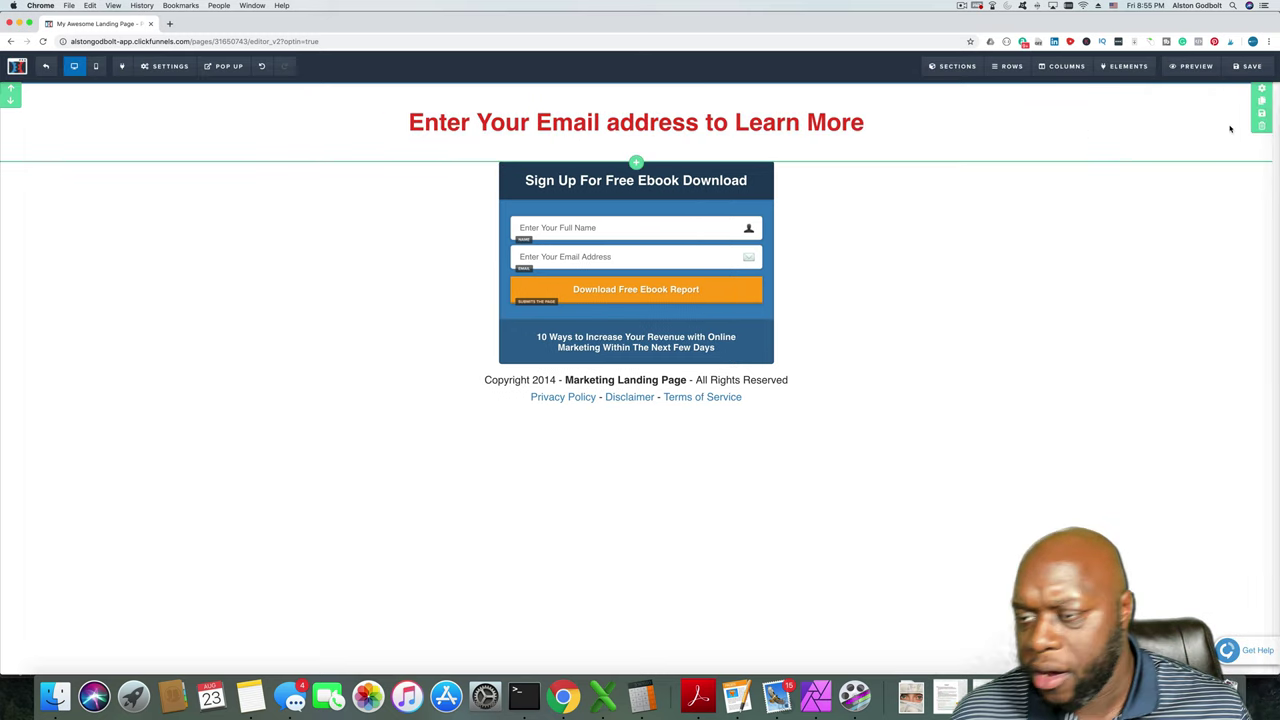
# Try a dark background color on the header section, and settle on white (#ffffff).
pyautogui.click(1261, 89)
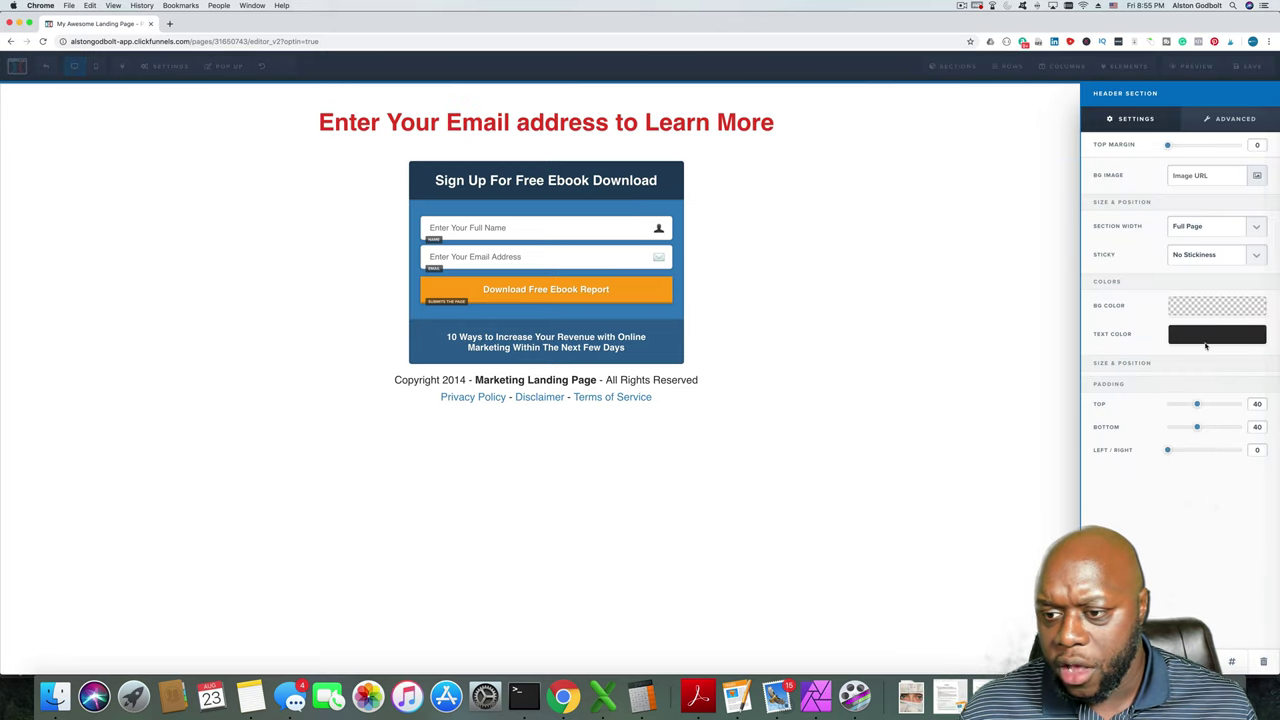
pyautogui.click(1211, 309)
pyautogui.click(1227, 361)
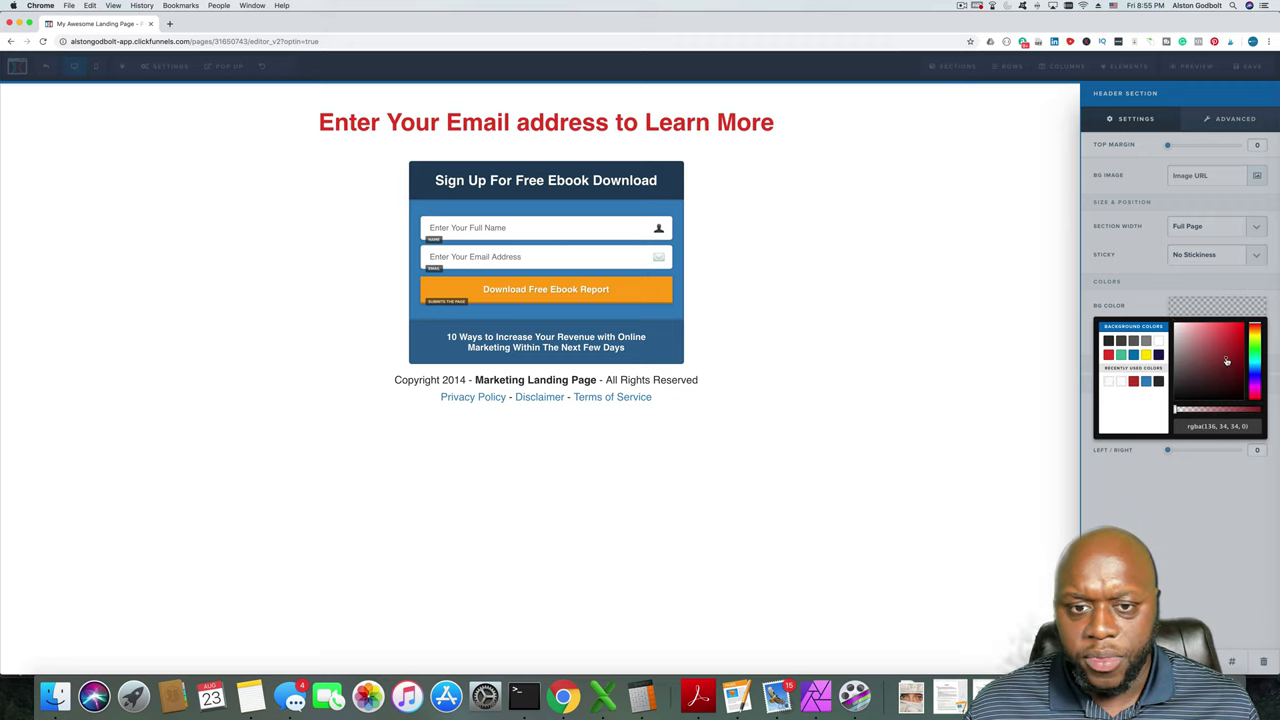
pyautogui.click(1109, 341)
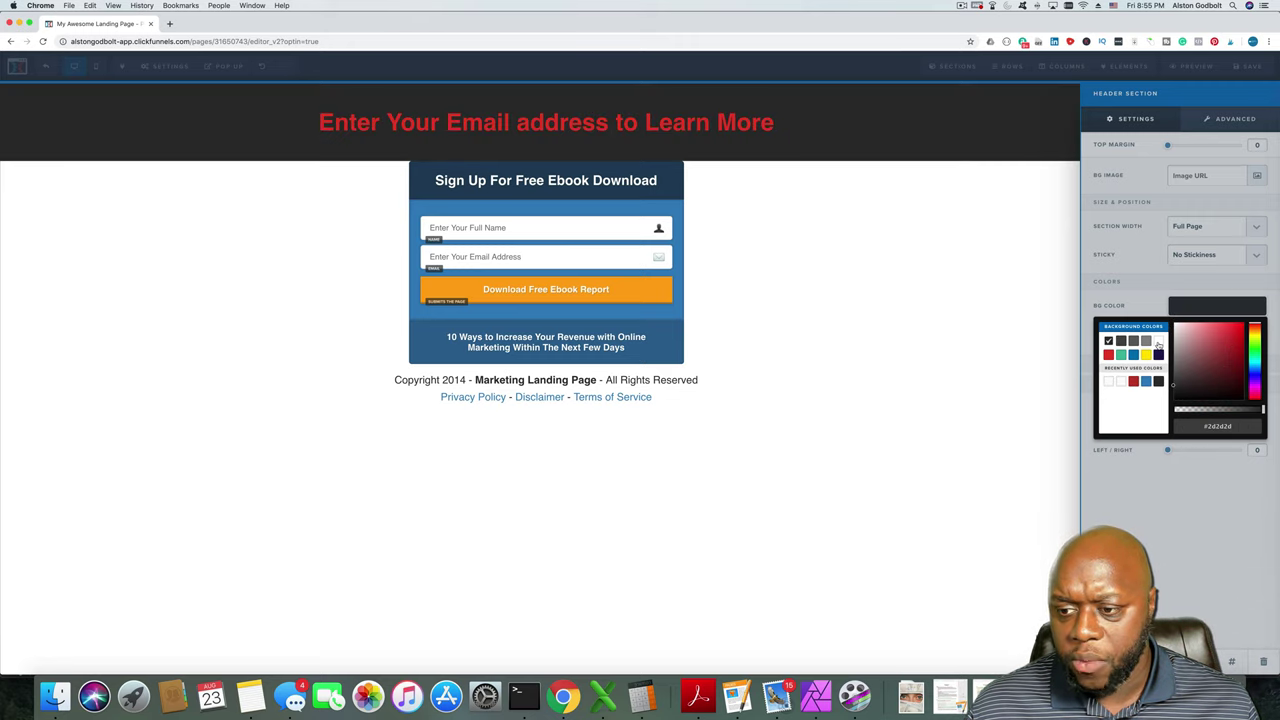
pyautogui.click(1158, 342)
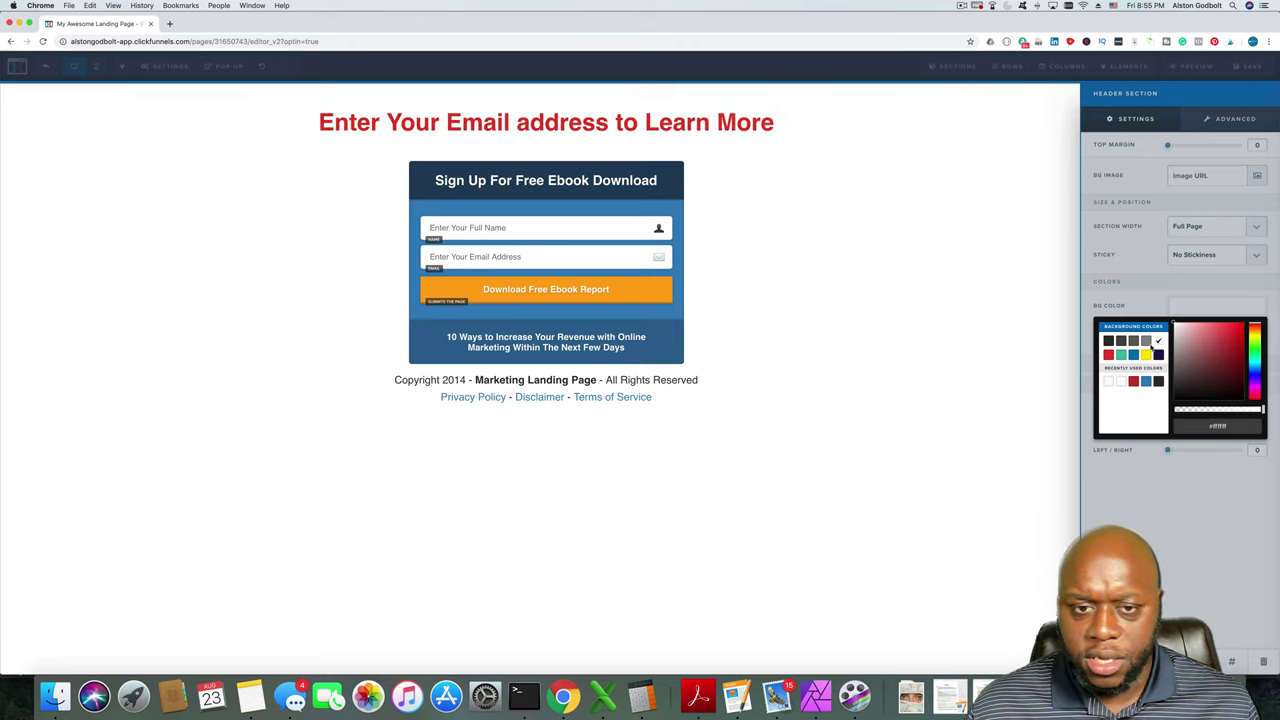
pyautogui.click(896, 485)
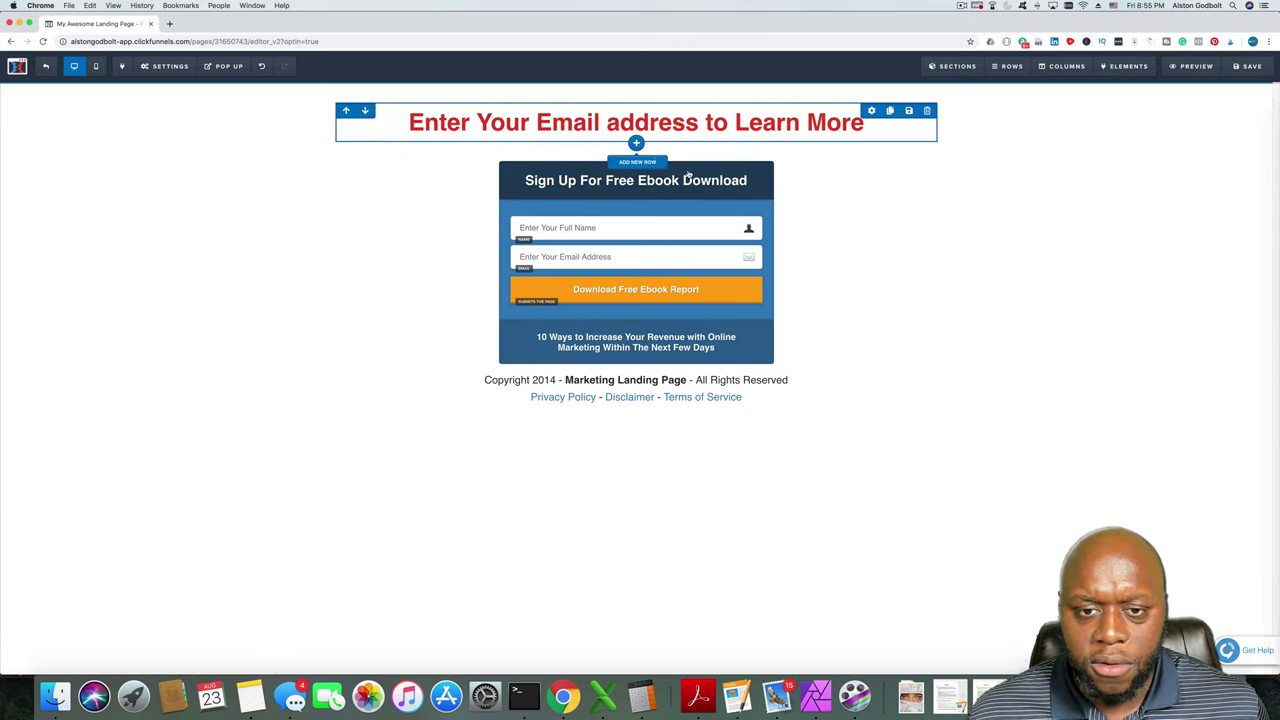
# Add a one-column row beneath the main headline and place an image element in it.
pyautogui.click(636, 143)
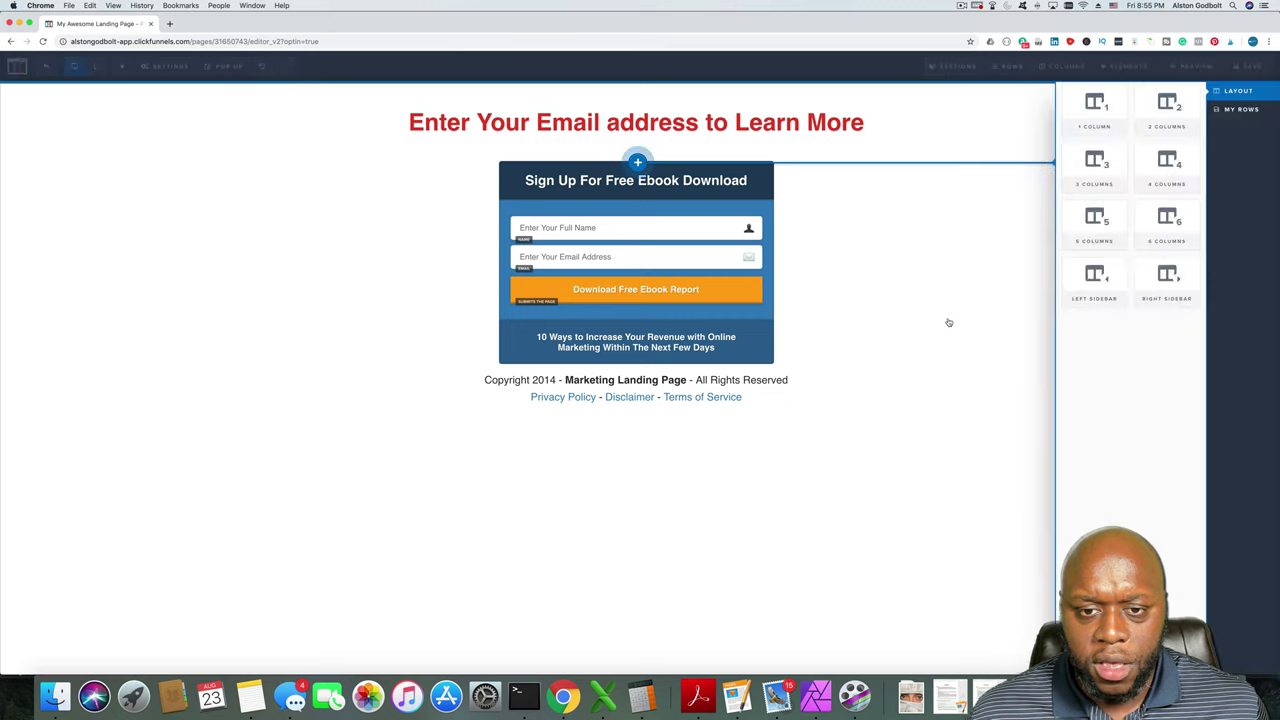
pyautogui.click(1093, 107)
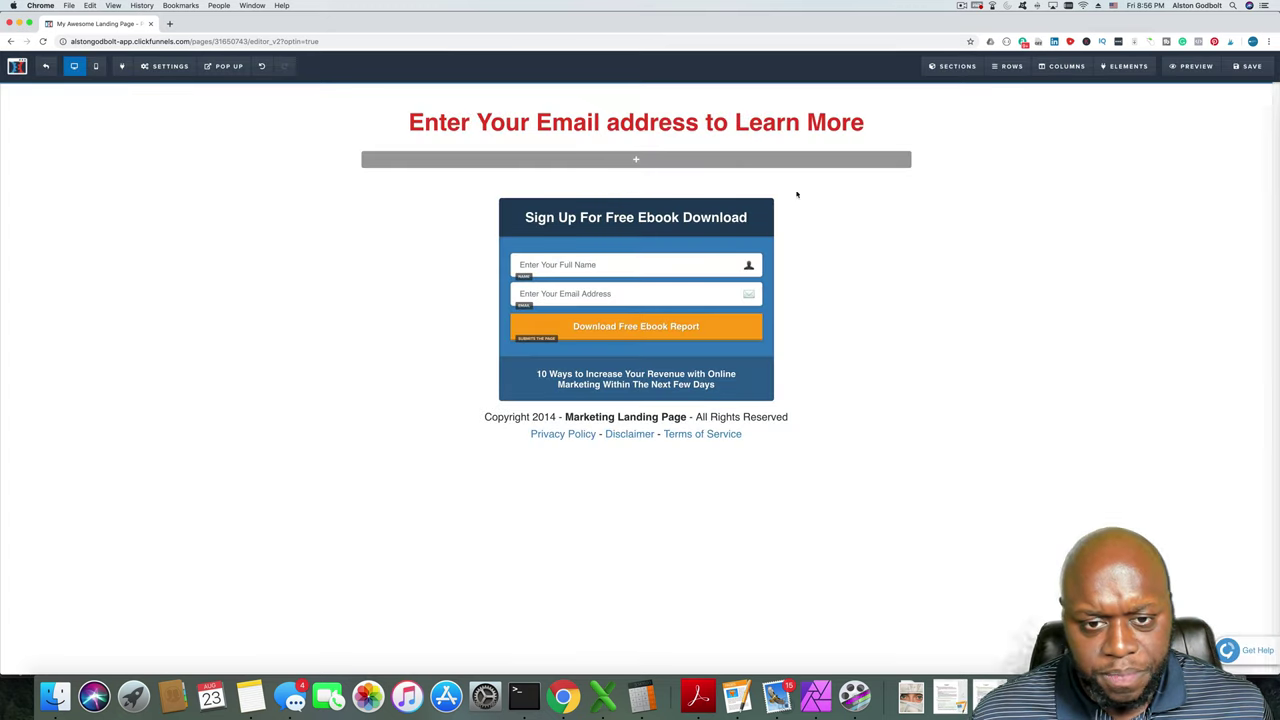
pyautogui.click(641, 159)
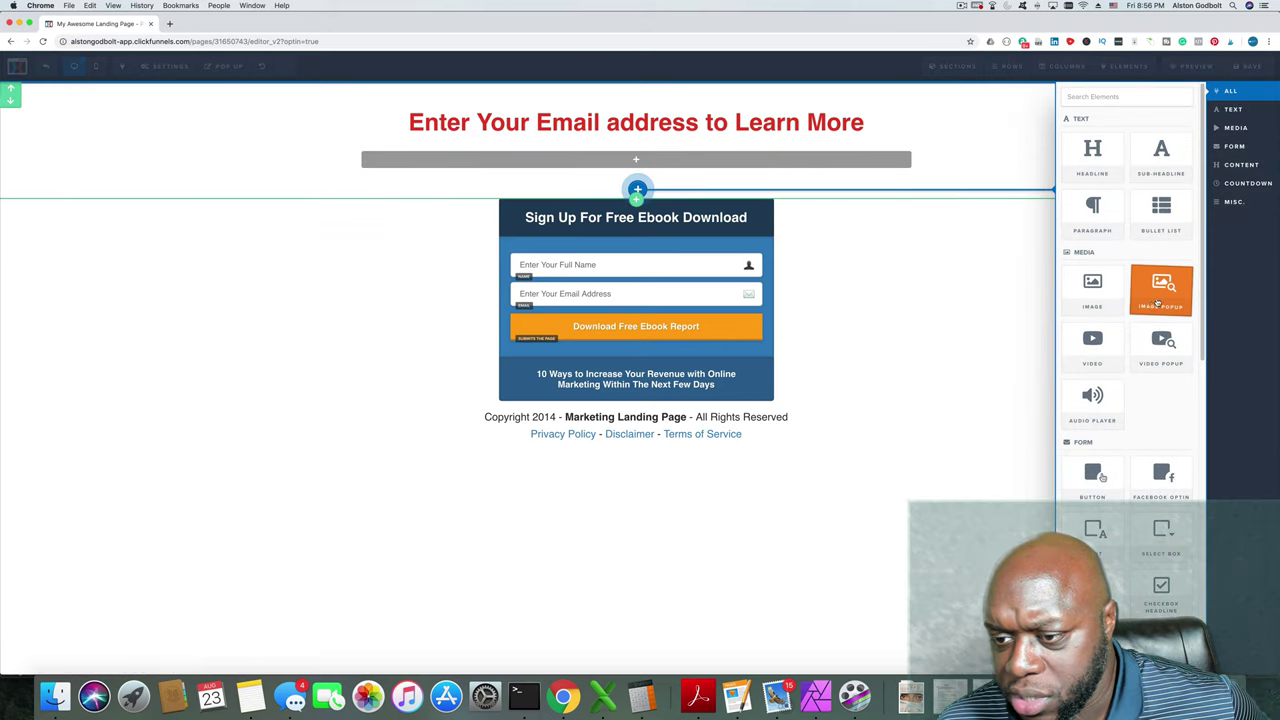
pyautogui.press('Escape')
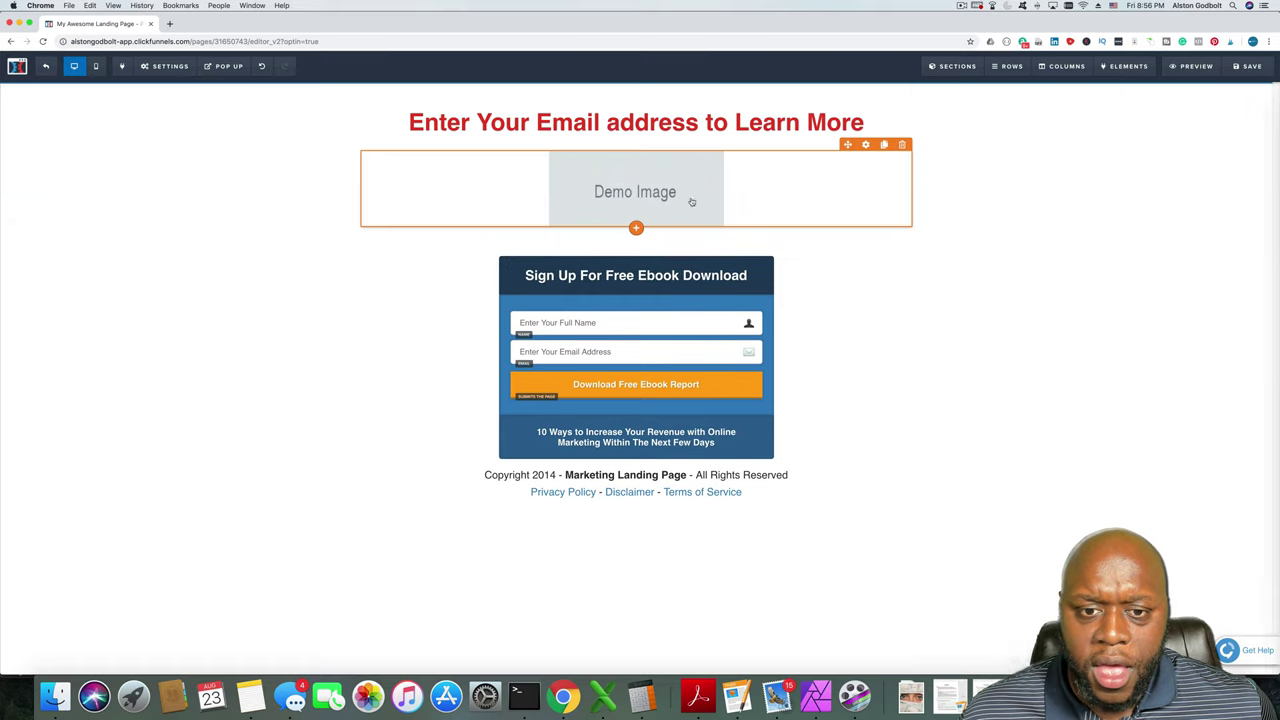
# Replace the demo image with the round Modern Affiliate Marketing disc picture from the uploaded image library.
pyautogui.click(622, 190)
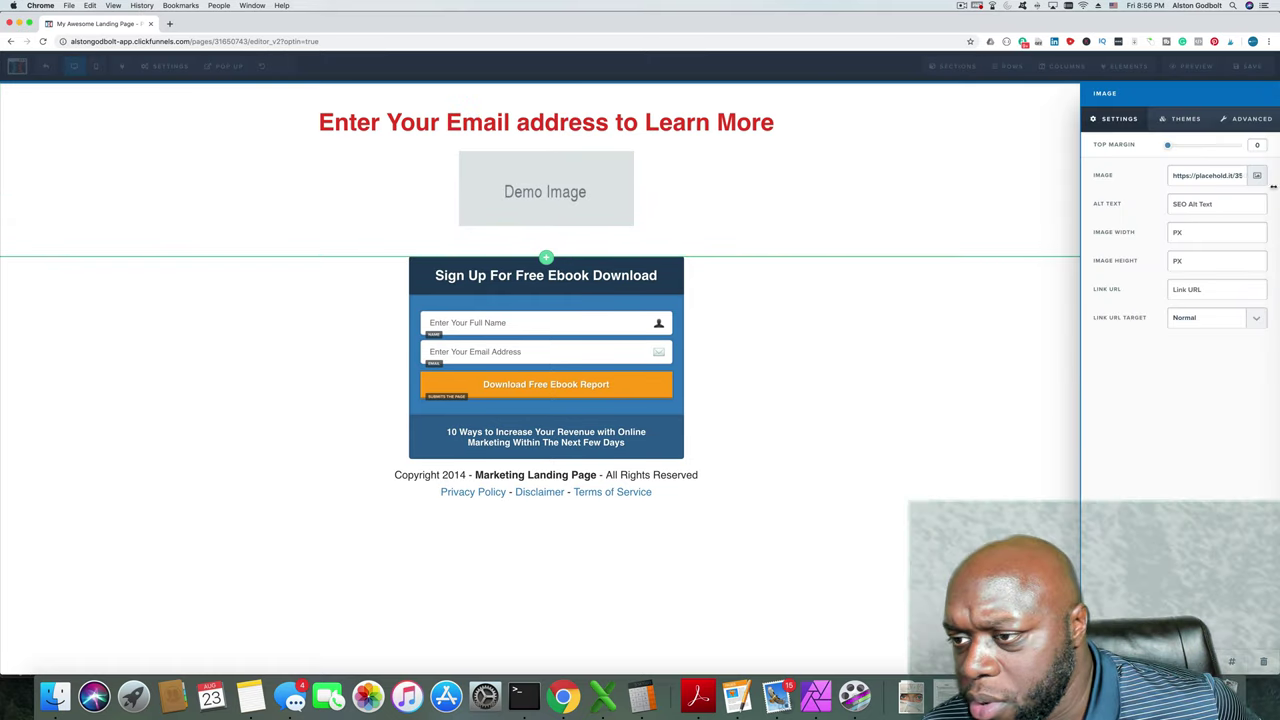
pyautogui.click(1257, 175)
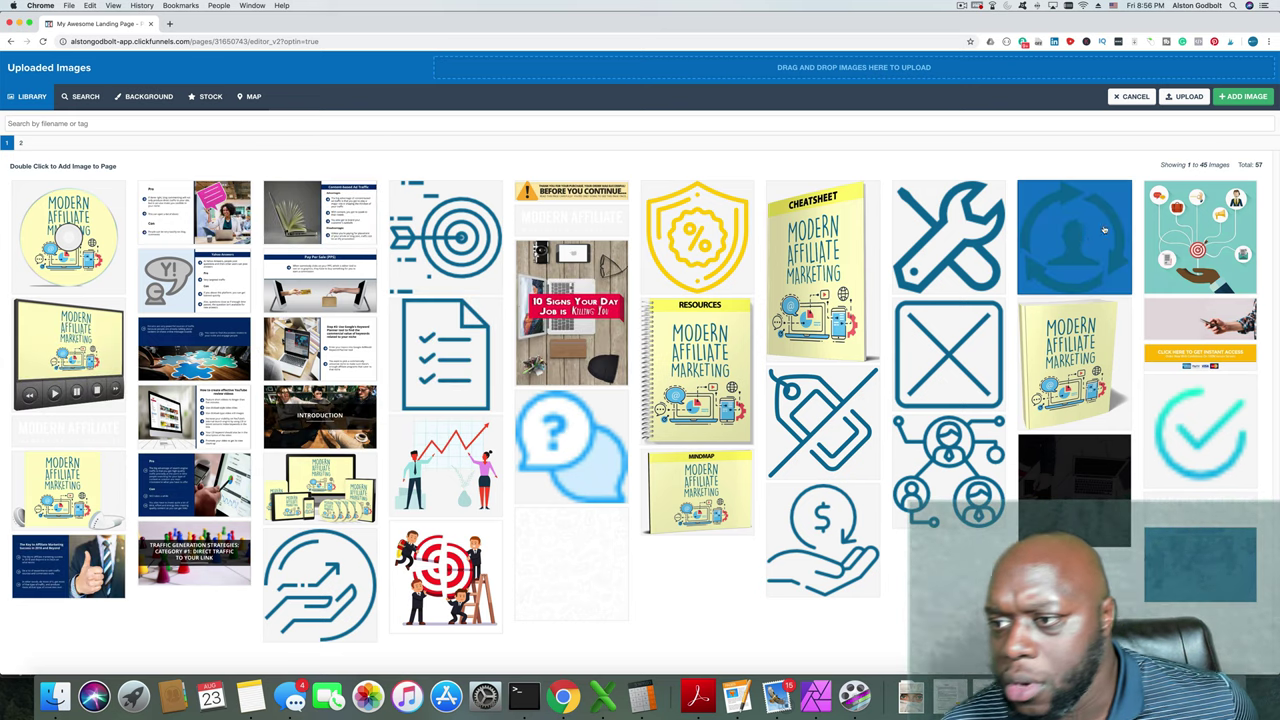
pyautogui.click(118, 222)
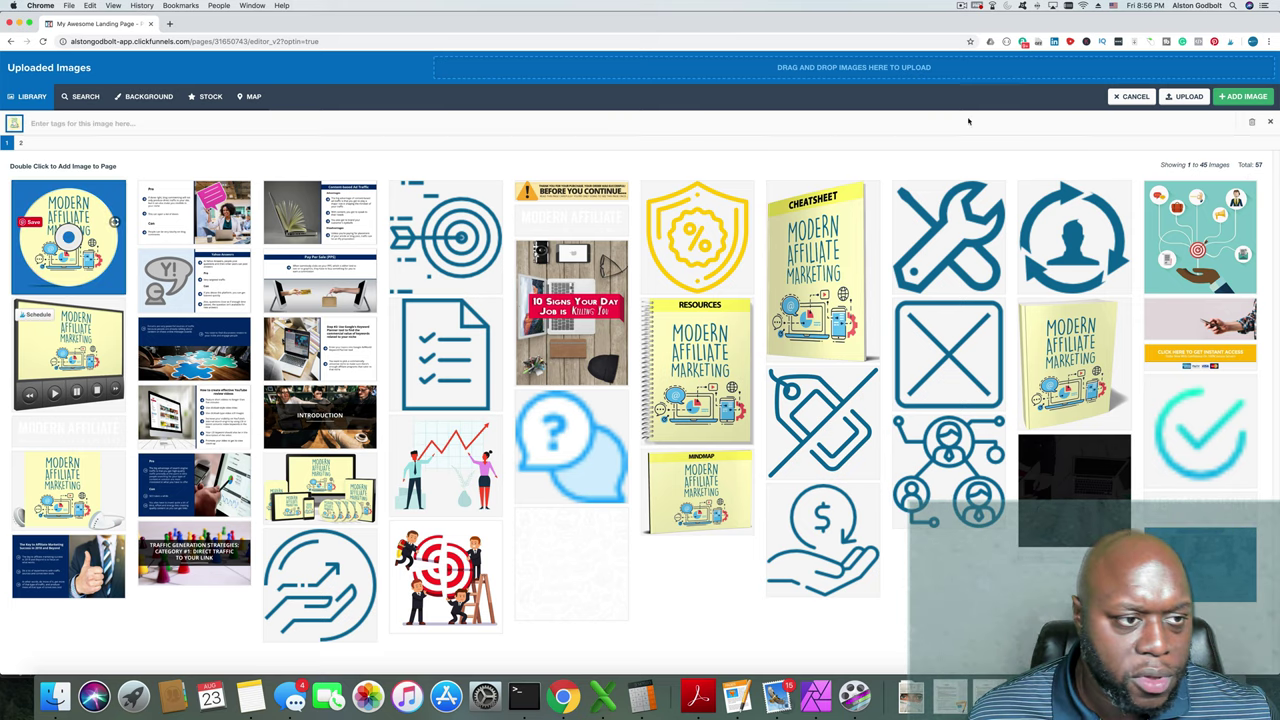
pyautogui.click(1260, 99)
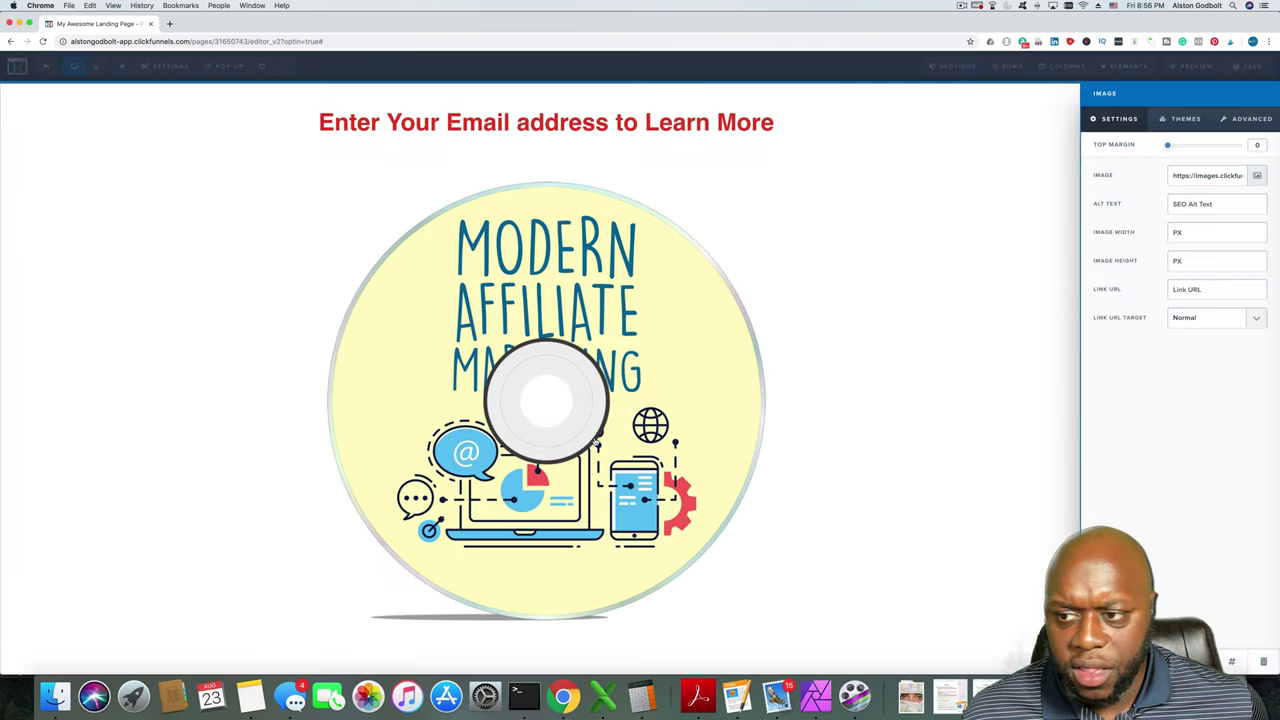
# Set the disc image's width and height to 200 px each.
pyautogui.click(1195, 232)
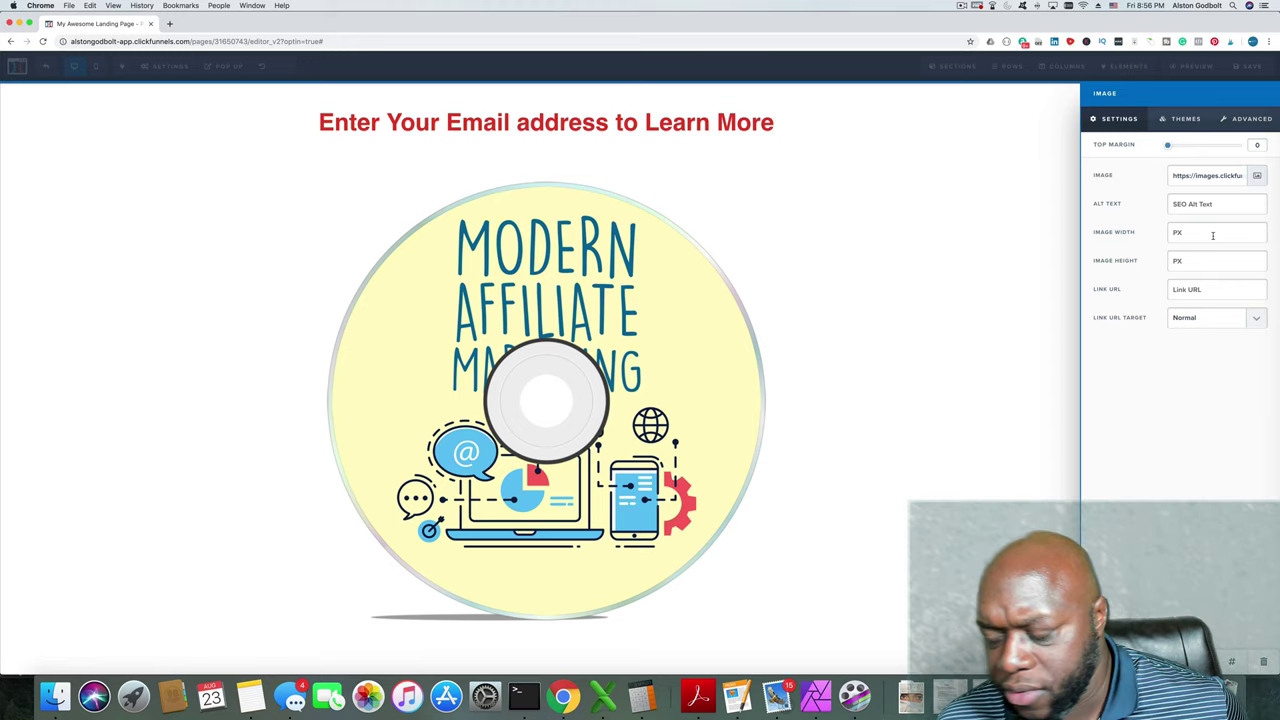
pyautogui.write('200')
pyautogui.click(1194, 260)
pyautogui.write('200')
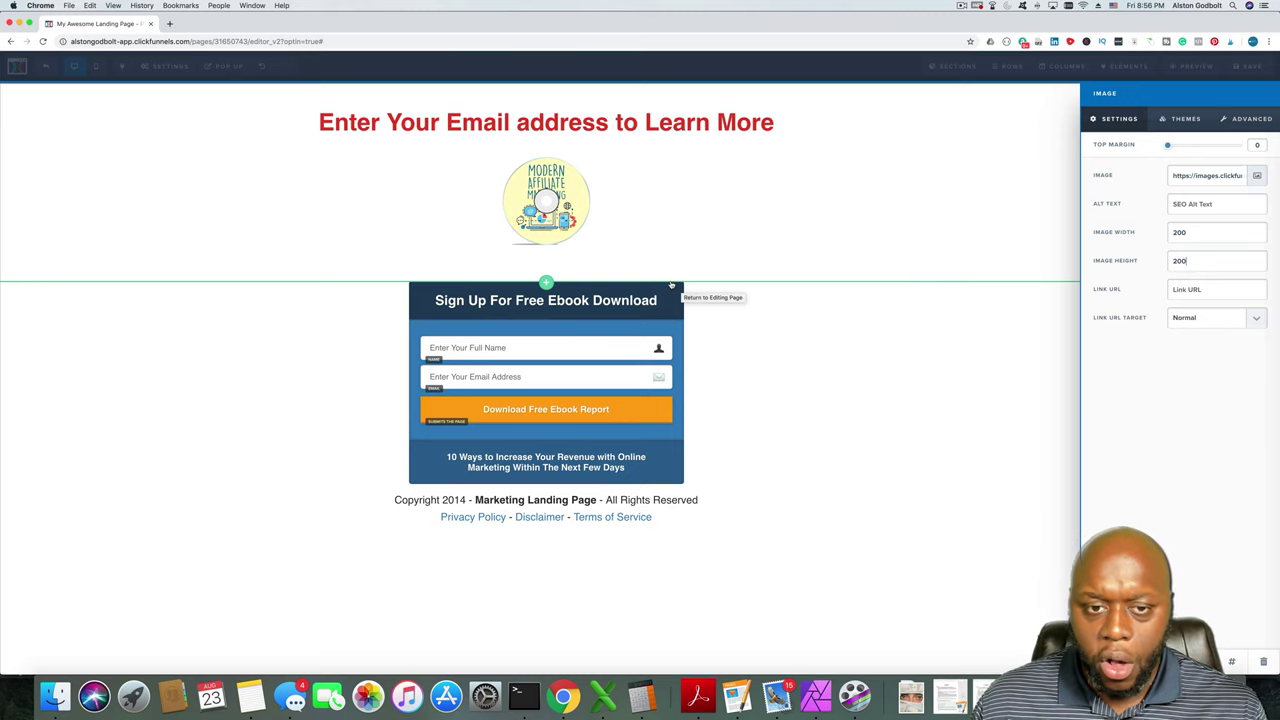
pyautogui.click(712, 233)
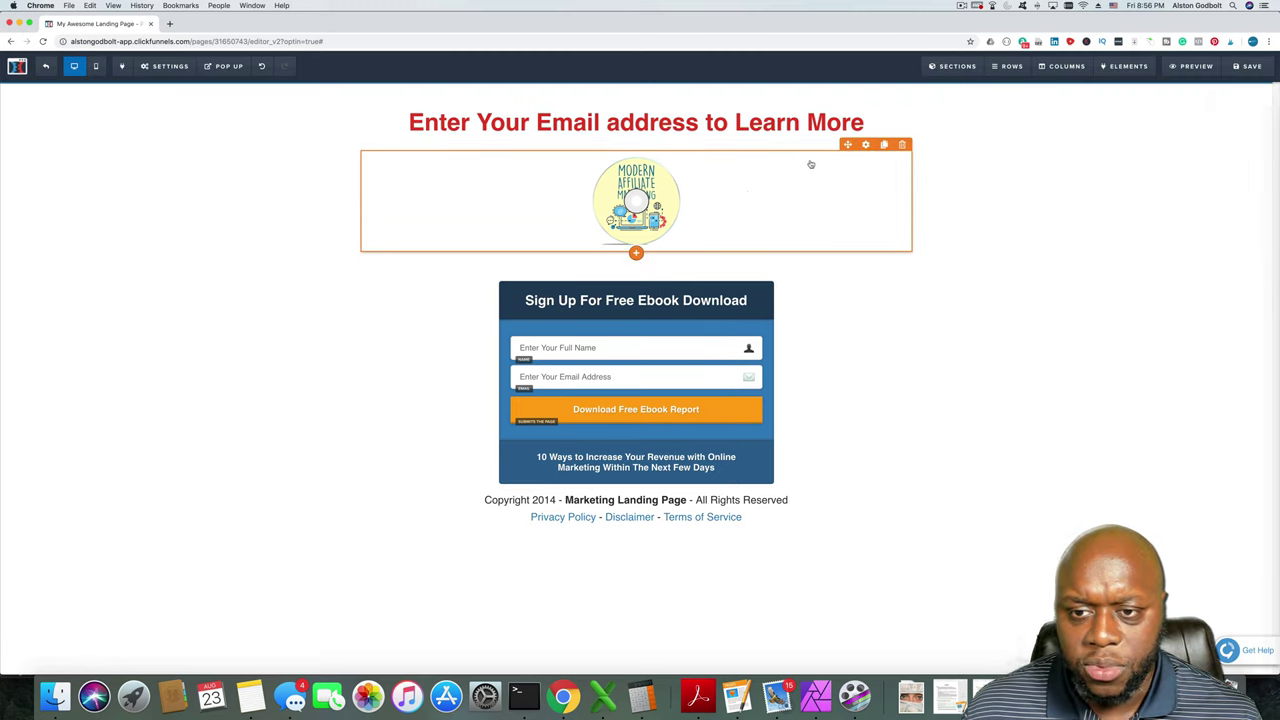
# Move the disc image above the main headline and delete the emptied row below the headline.
pyautogui.moveTo(846, 143); pyautogui.dragTo(837, 118)
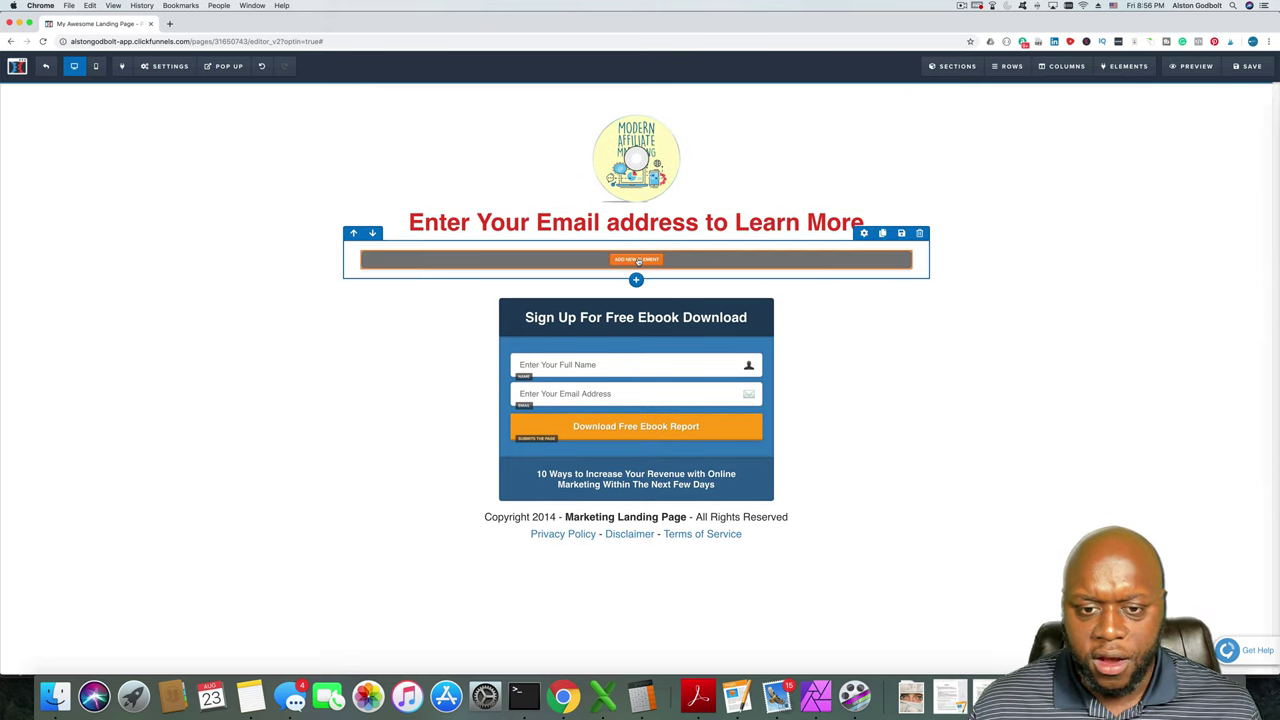
pyautogui.click(920, 233)
pyautogui.click(726, 98)
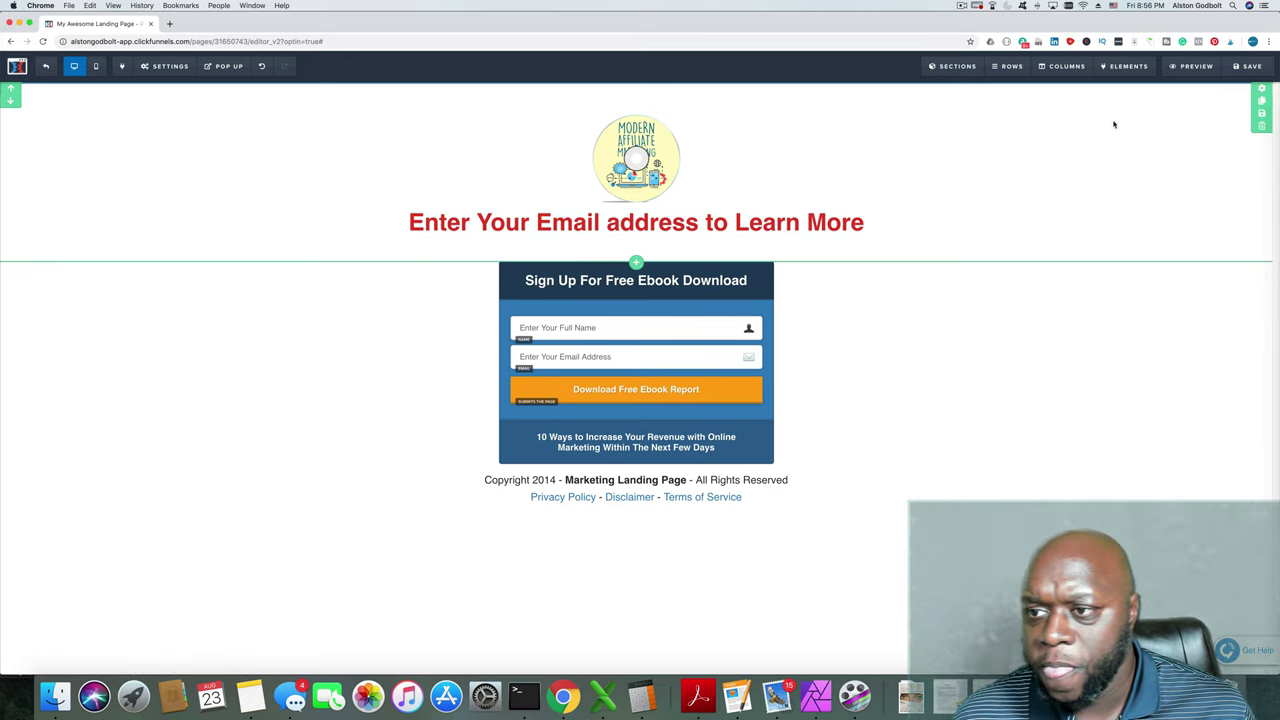
# Preview the optin page, return to the editor and set the page's SEO title to "Affiliate Offer".
pyautogui.click(1190, 66)
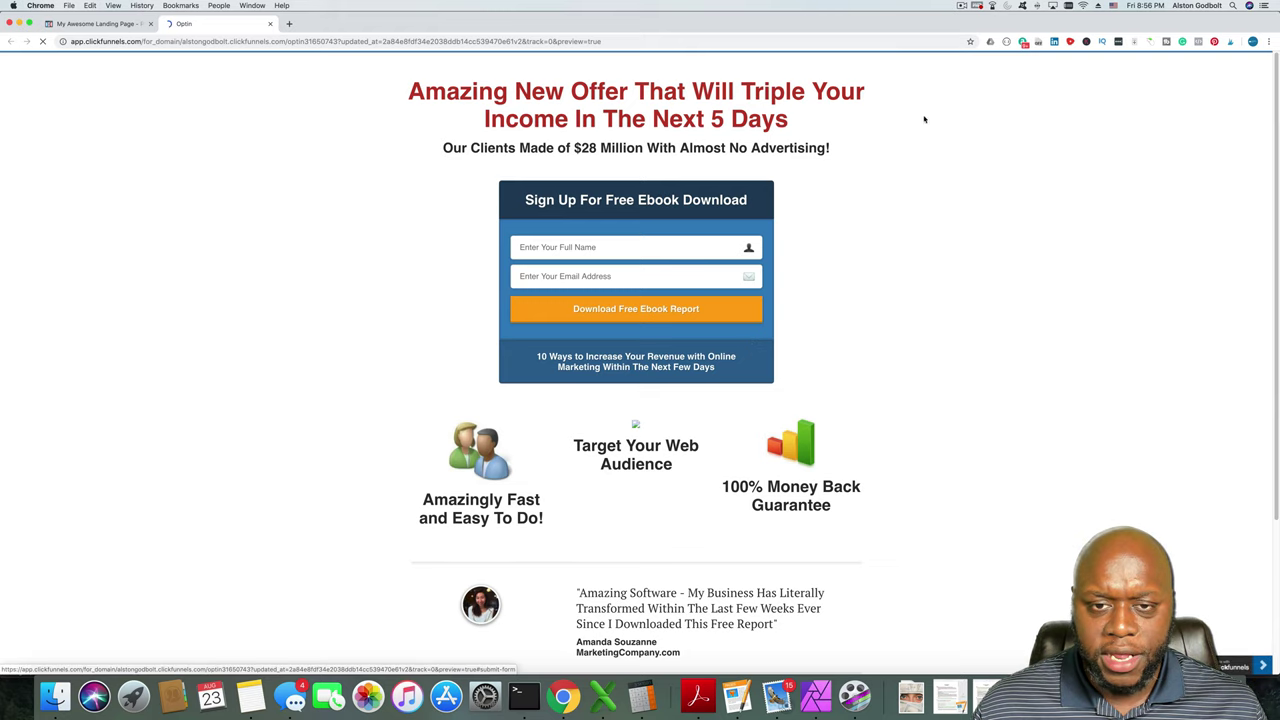
pyautogui.click(271, 24)
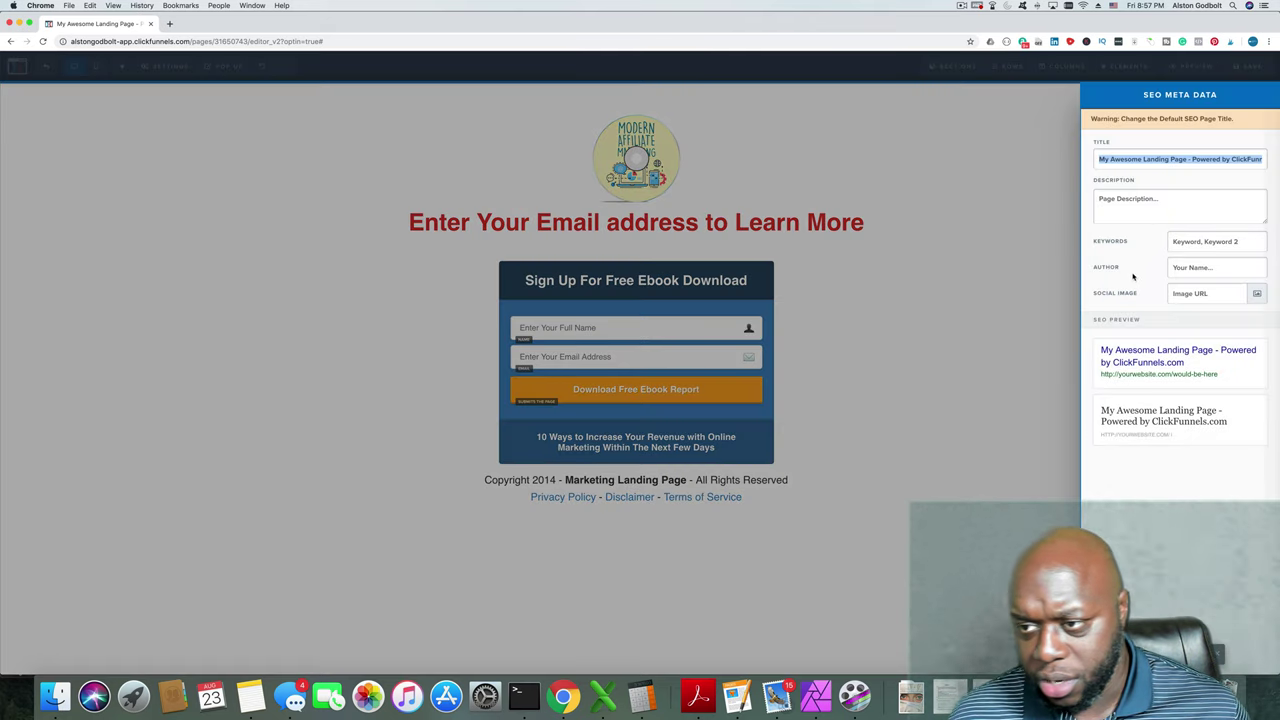
pyautogui.write('Affiliate Offer')
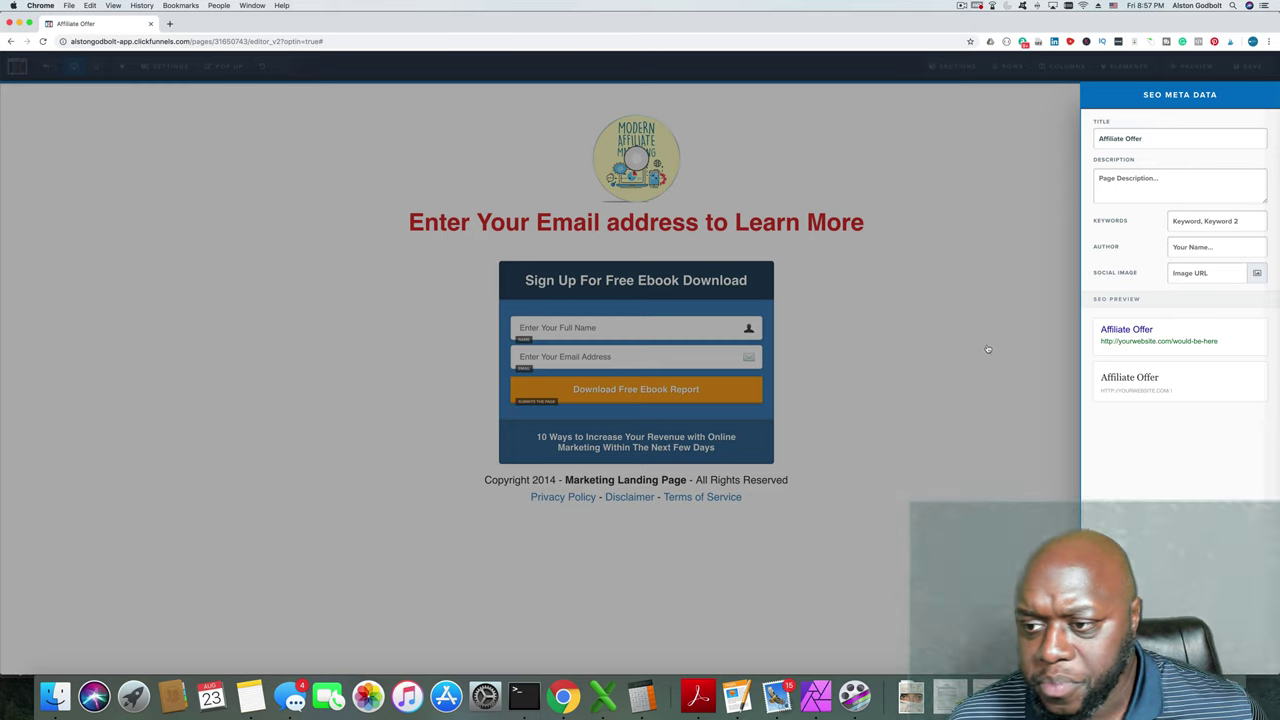
pyautogui.click(1014, 451)
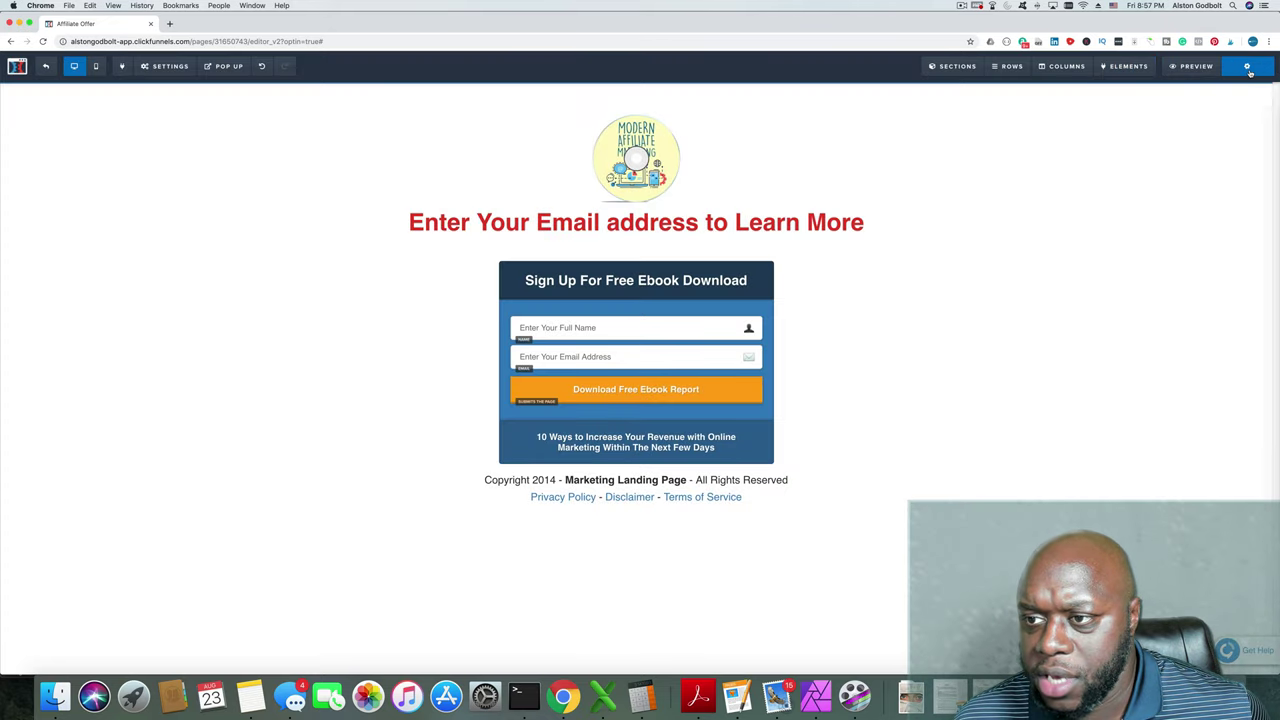
# Preview the optin page, return to the editor and set the background color of the sign-up form's headline section to red.
pyautogui.click(1194, 70)
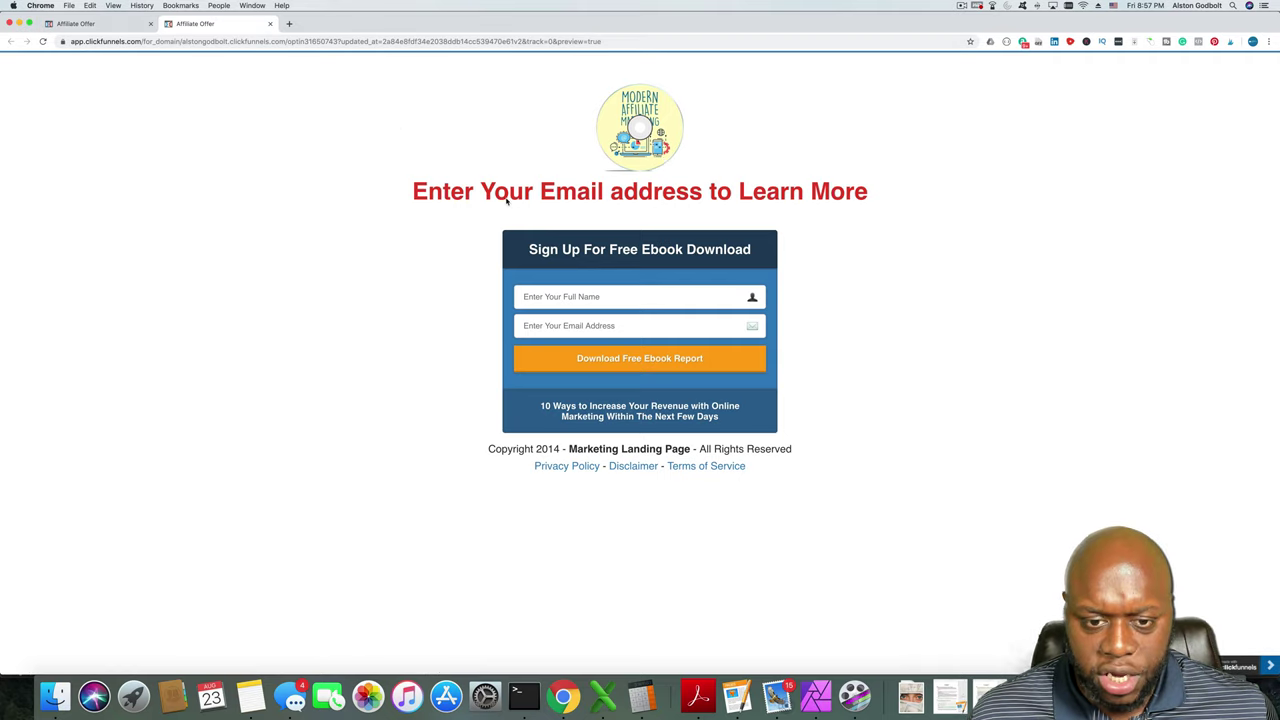
pyautogui.click(271, 25)
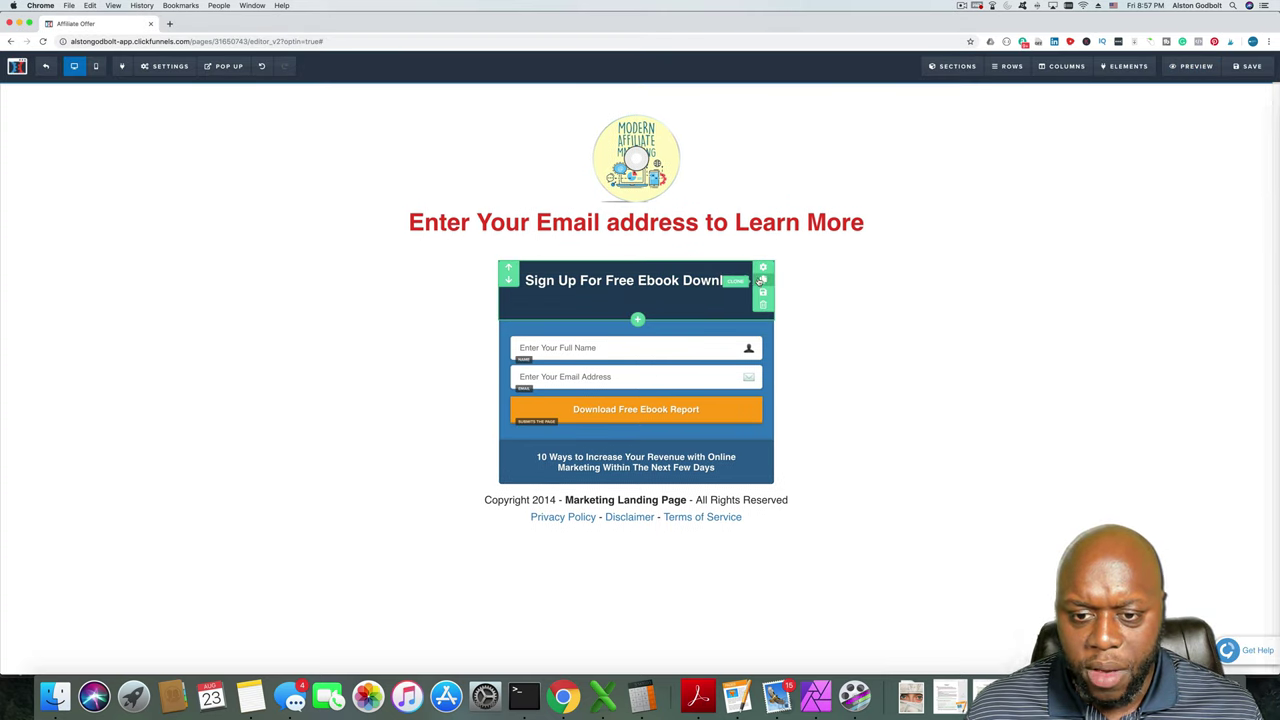
pyautogui.click(763, 270)
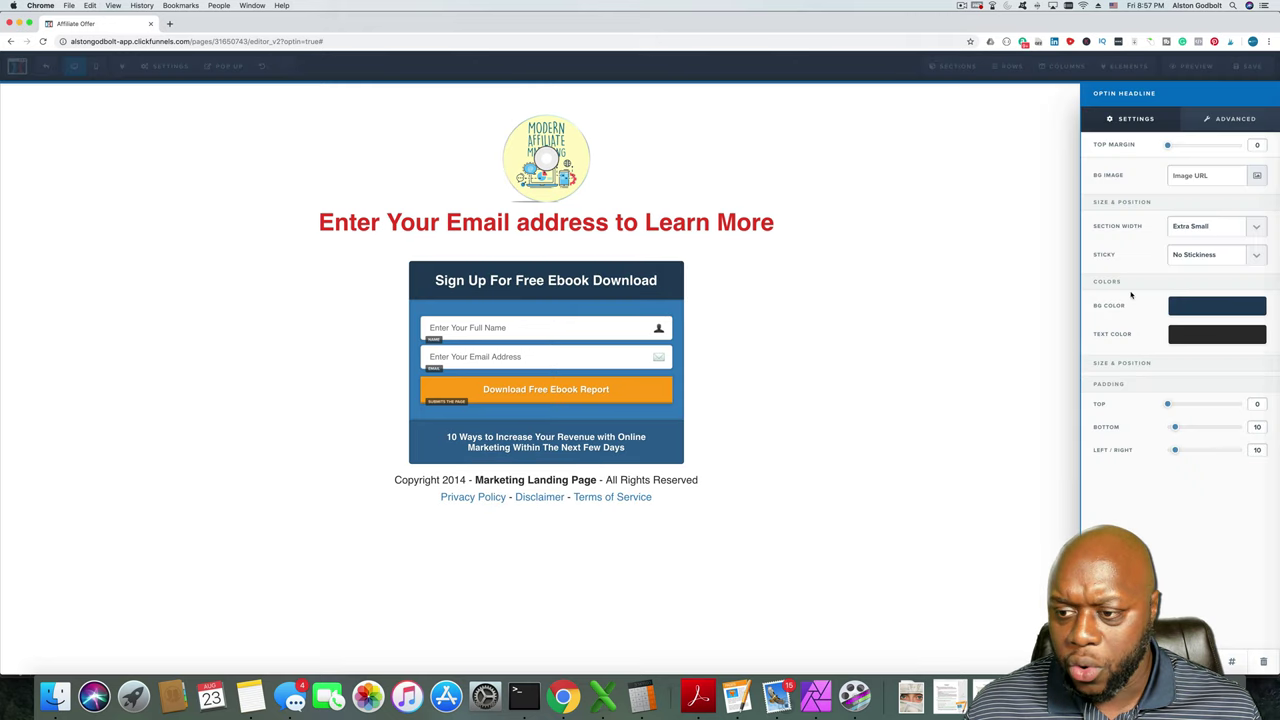
pyautogui.click(1219, 312)
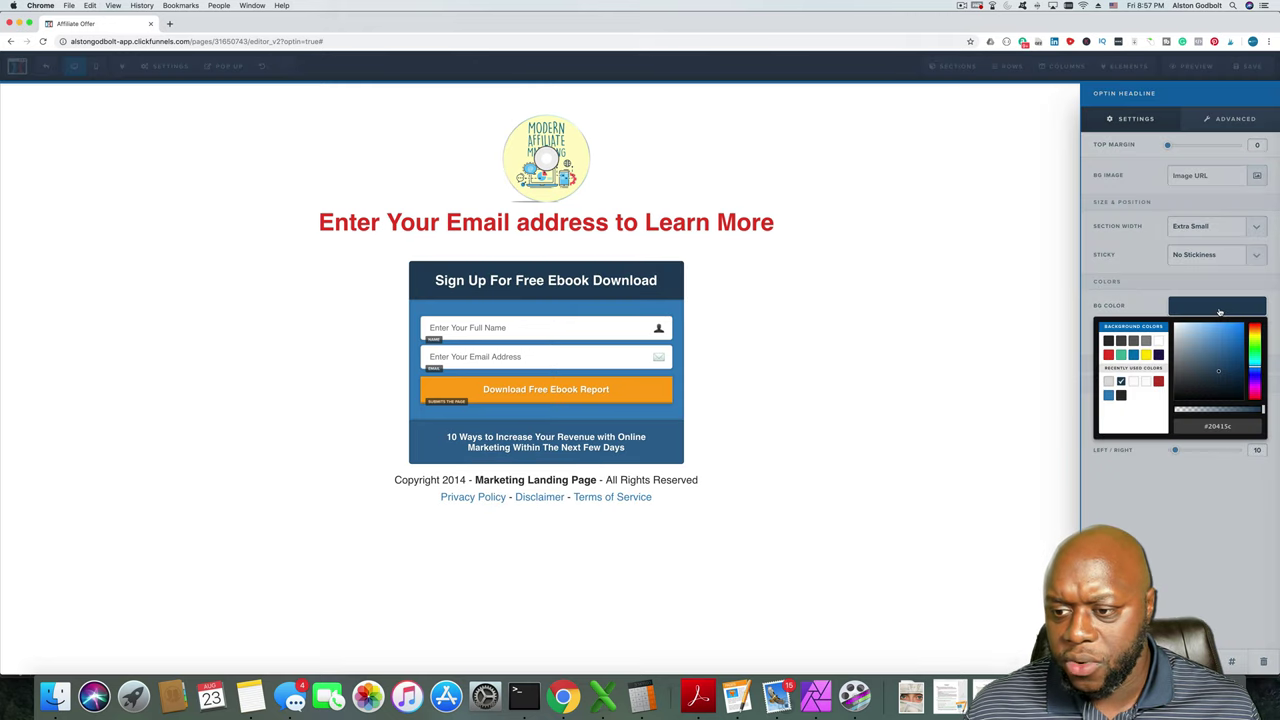
pyautogui.click(1108, 355)
pyautogui.click(877, 365)
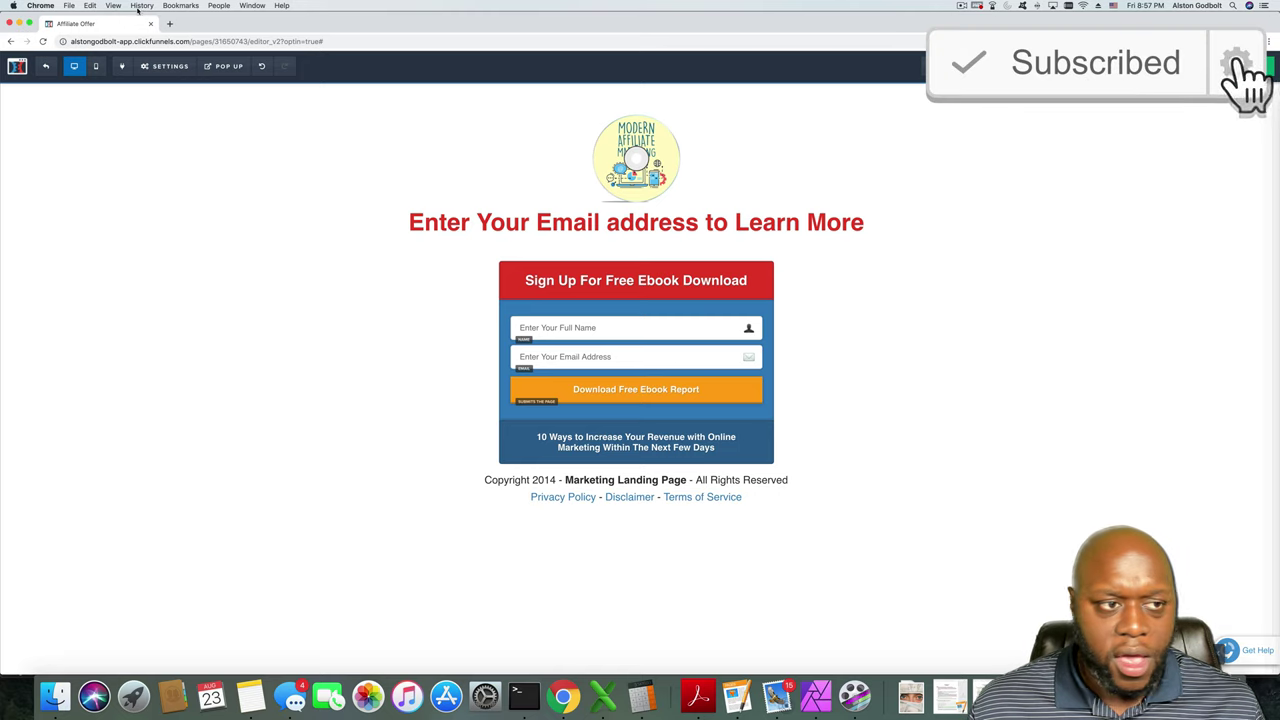
# Apply the Mother Funnel Vintage Squeeze - 7 template to the funnel's Thank You step and open that page for editing.
pyautogui.click(46, 68)
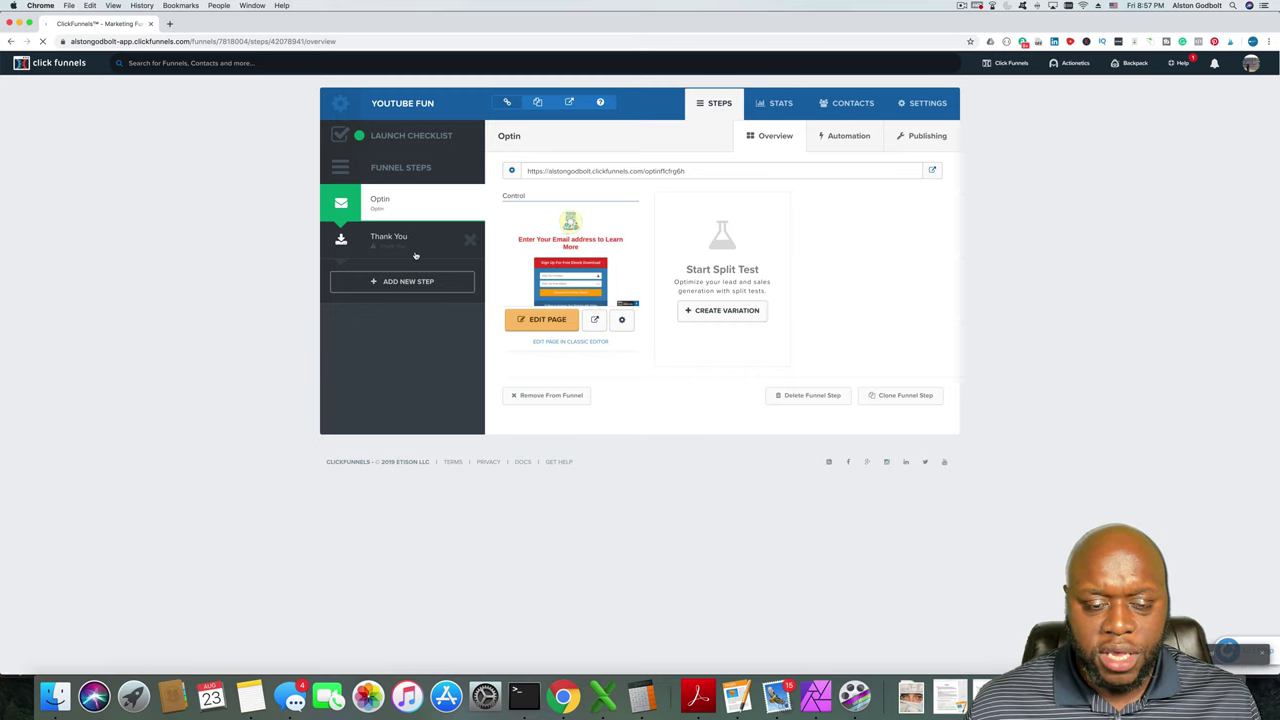
pyautogui.click(402, 246)
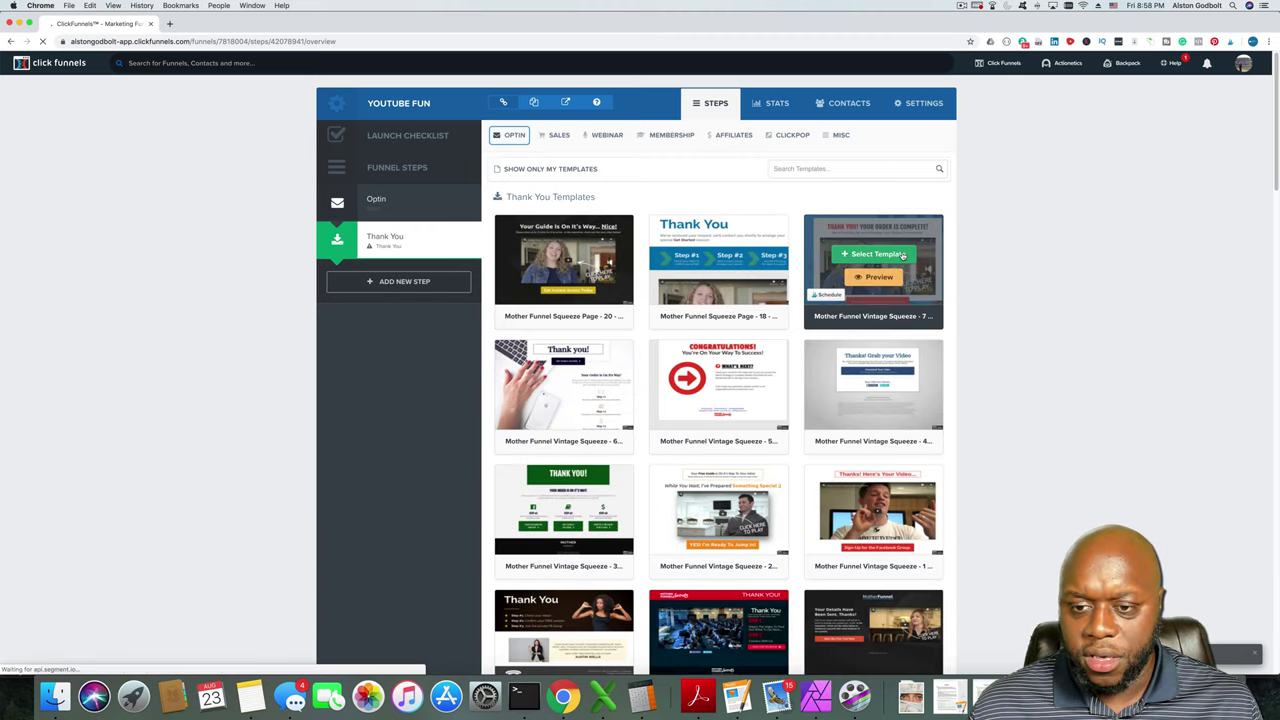
pyautogui.click(900, 255)
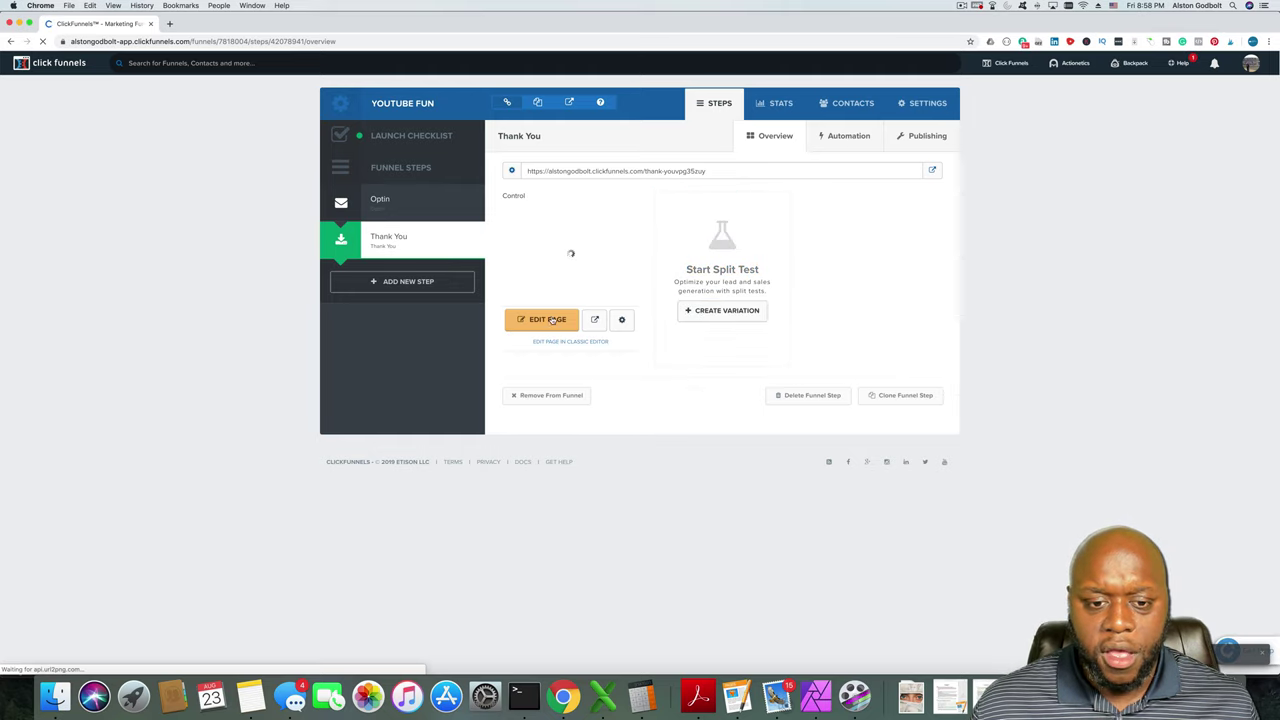
pyautogui.click(547, 322)
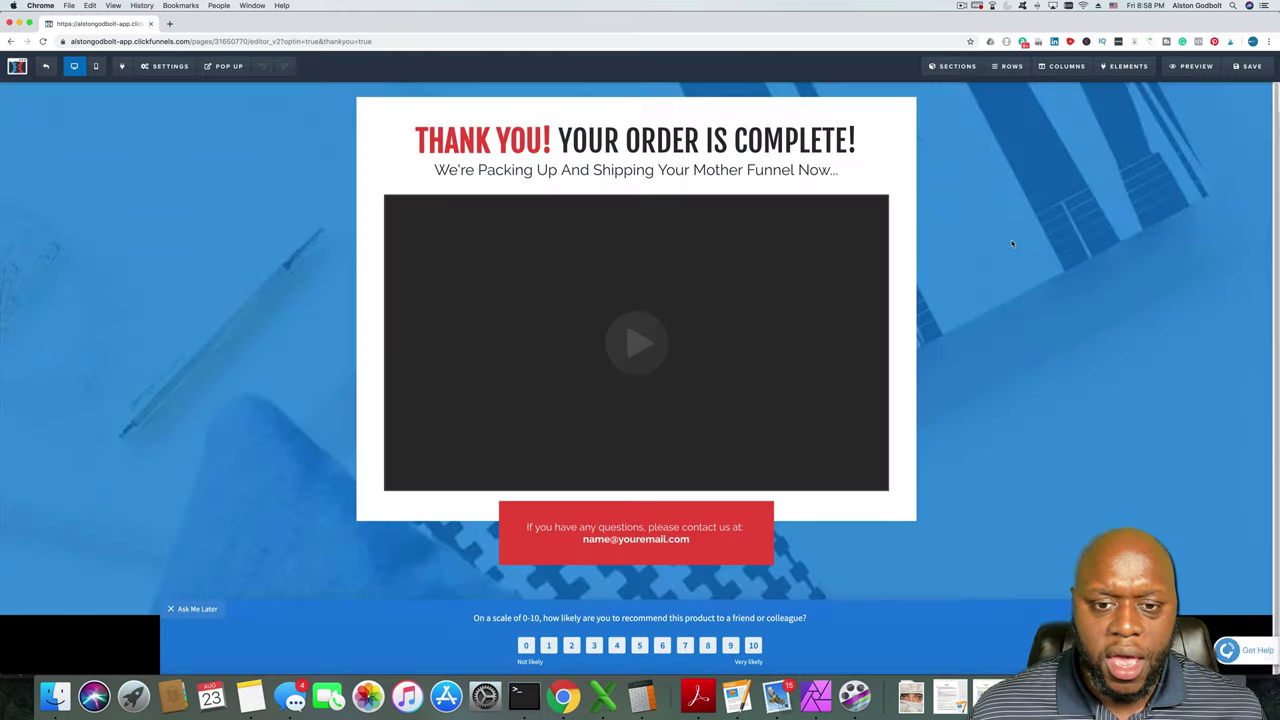
pyautogui.click(634, 349)
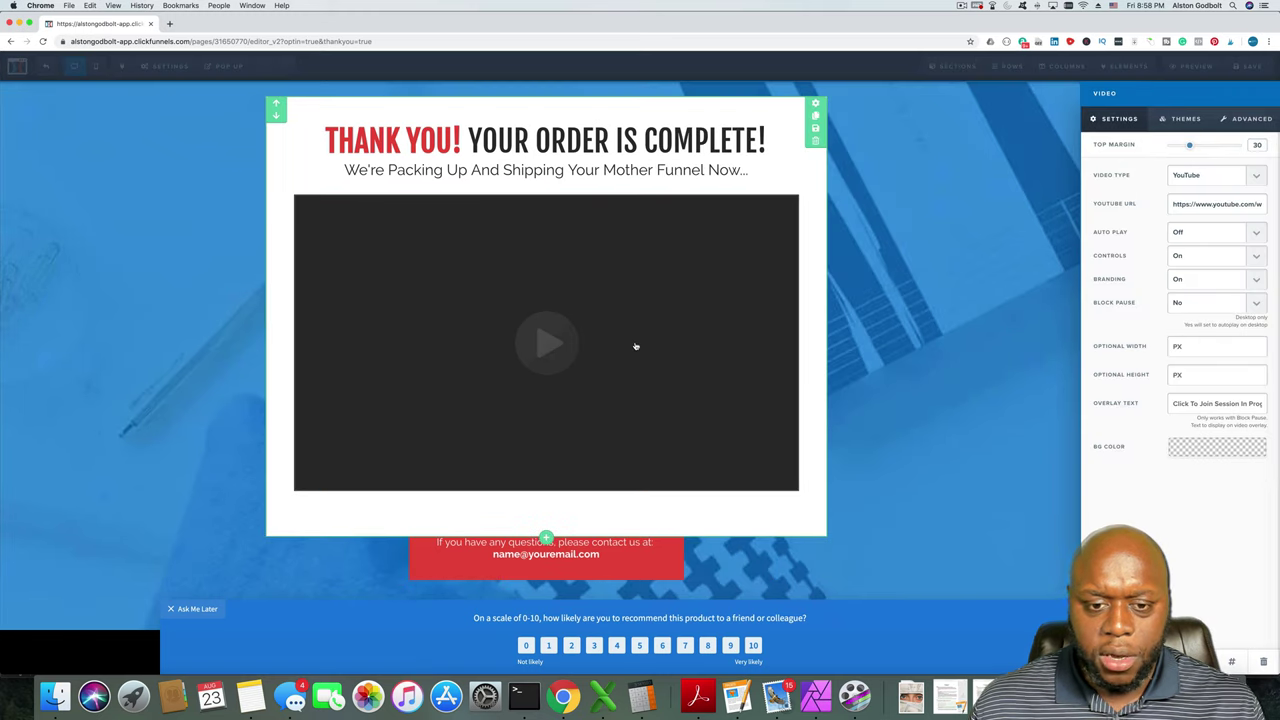
pyautogui.tripleClick(1229, 205)
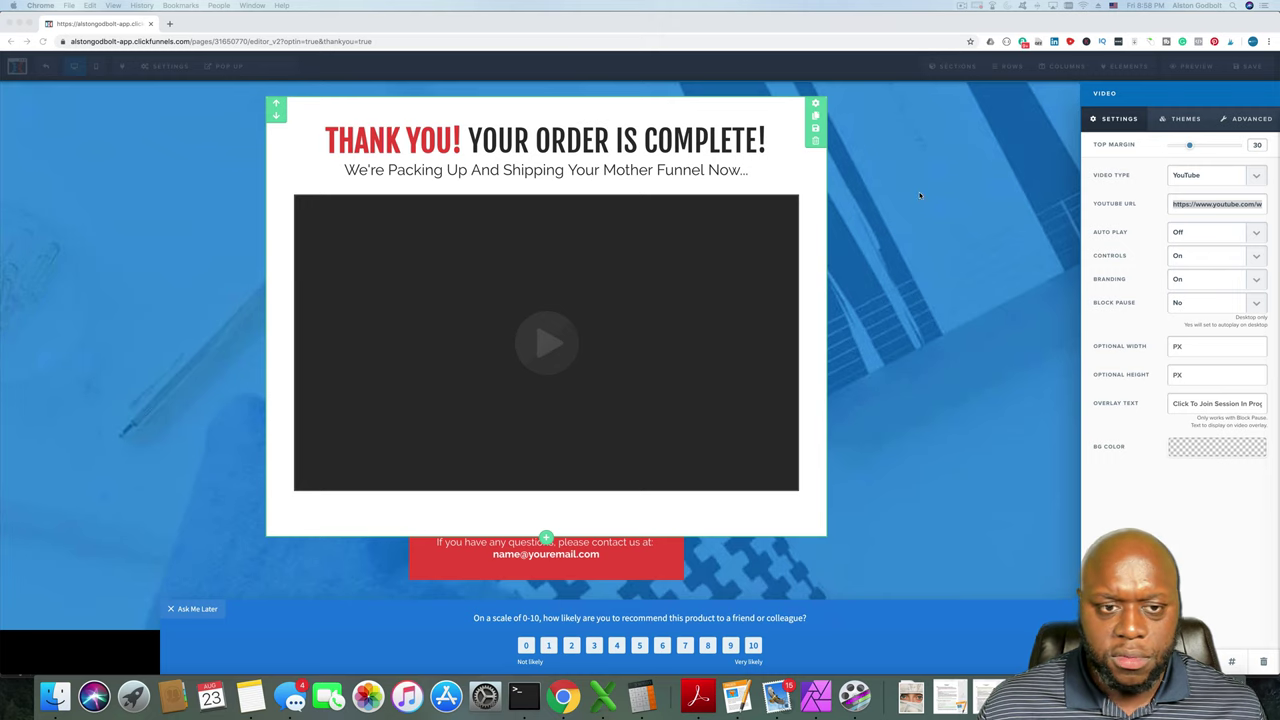
pyautogui.click(957, 347)
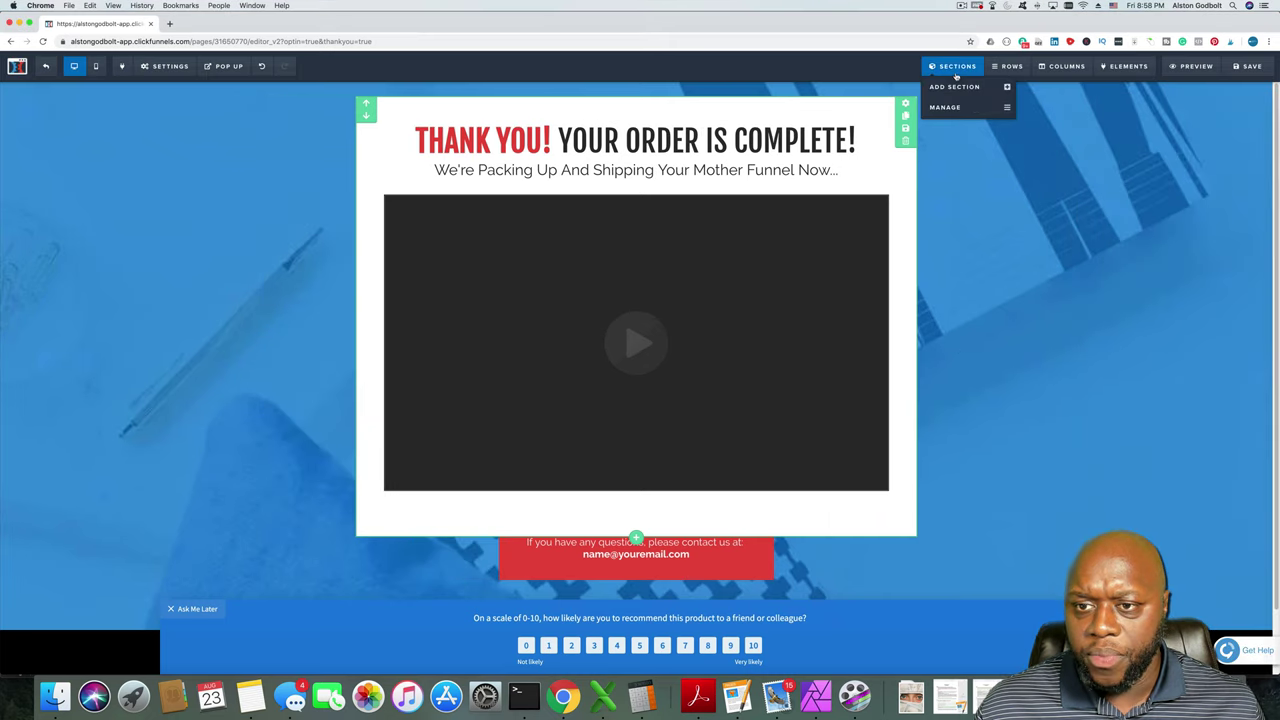
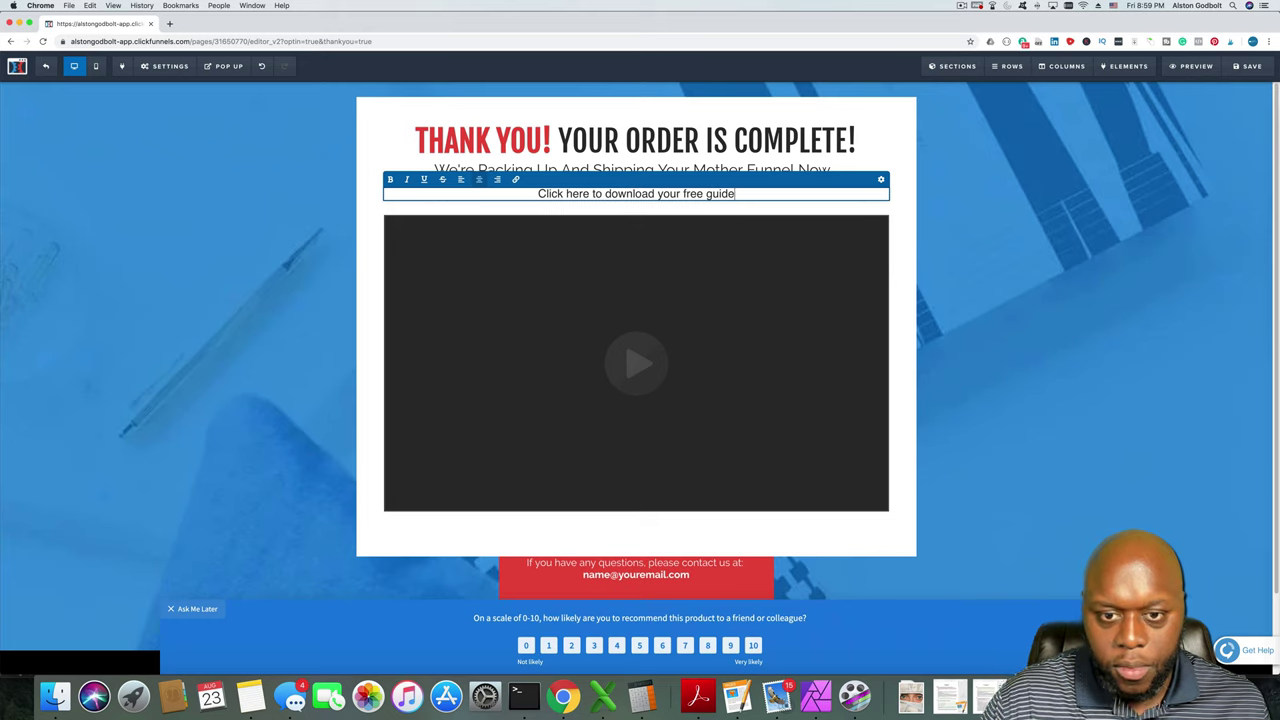
# Set the font size of the "Click here to download your free guide" sub-headline to 38.
pyautogui.press('super+a')
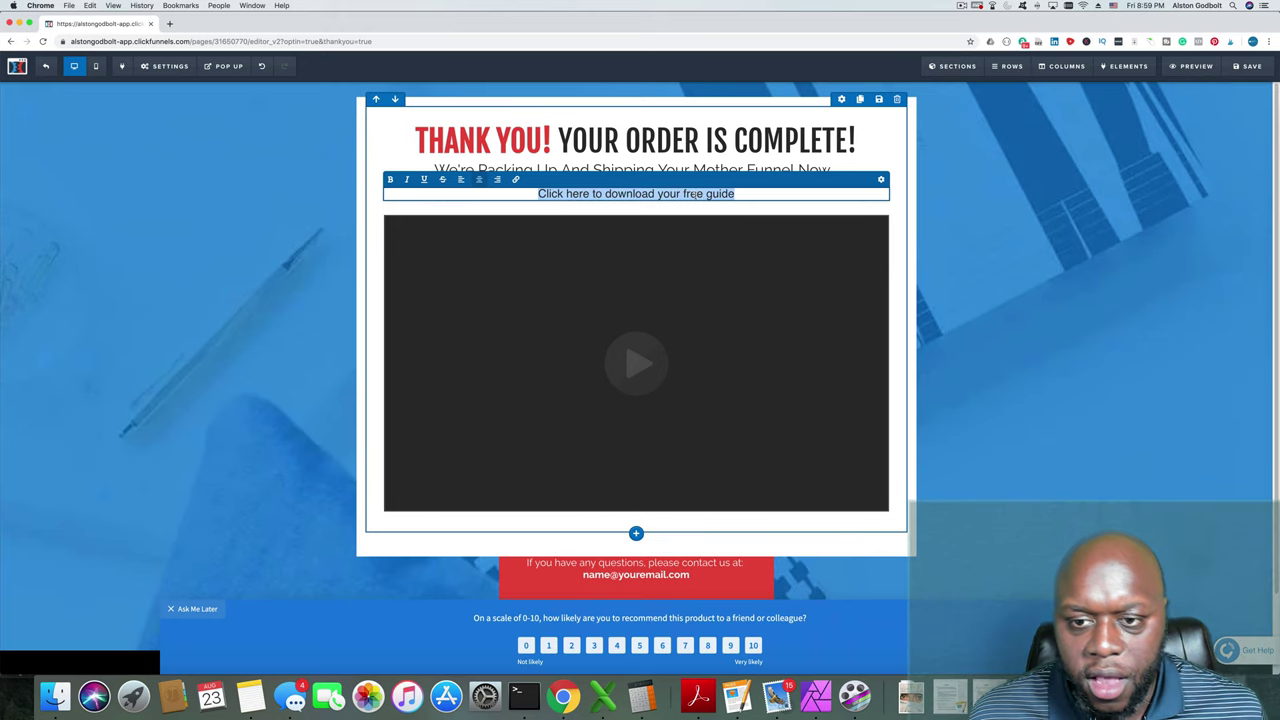
pyautogui.click(880, 179)
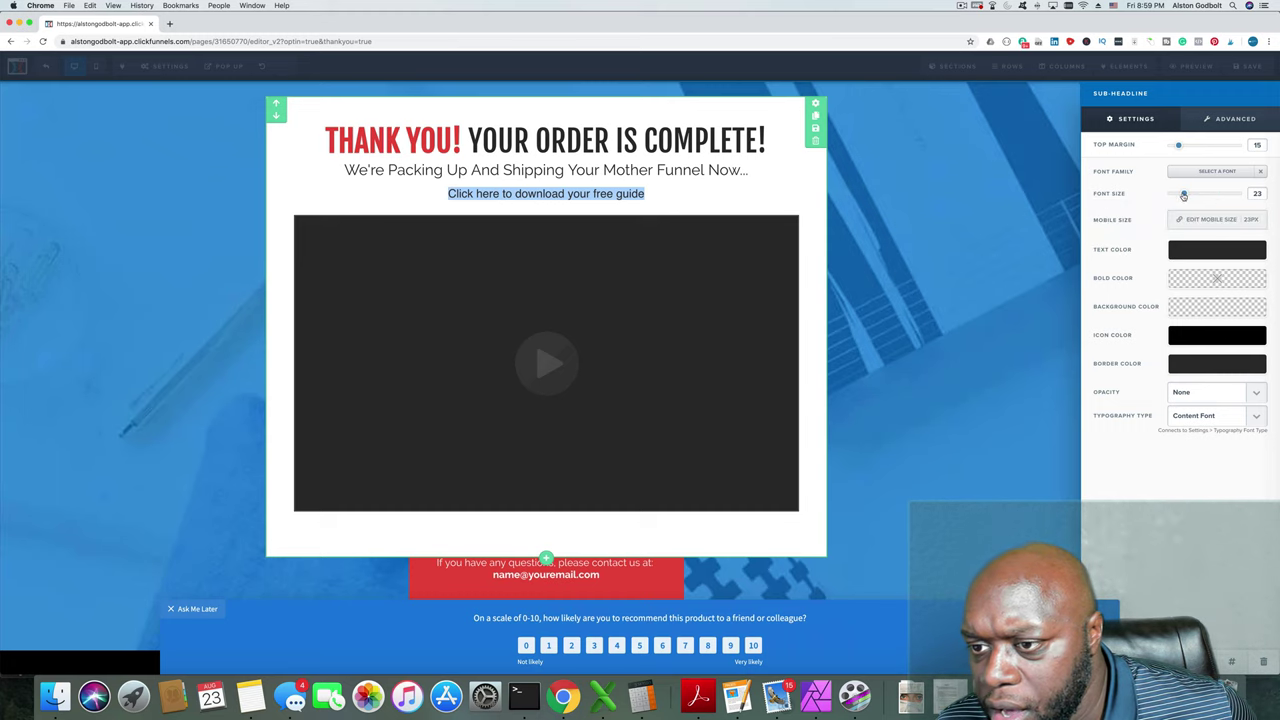
pyautogui.moveTo(1183, 194); pyautogui.dragTo(1200, 194)
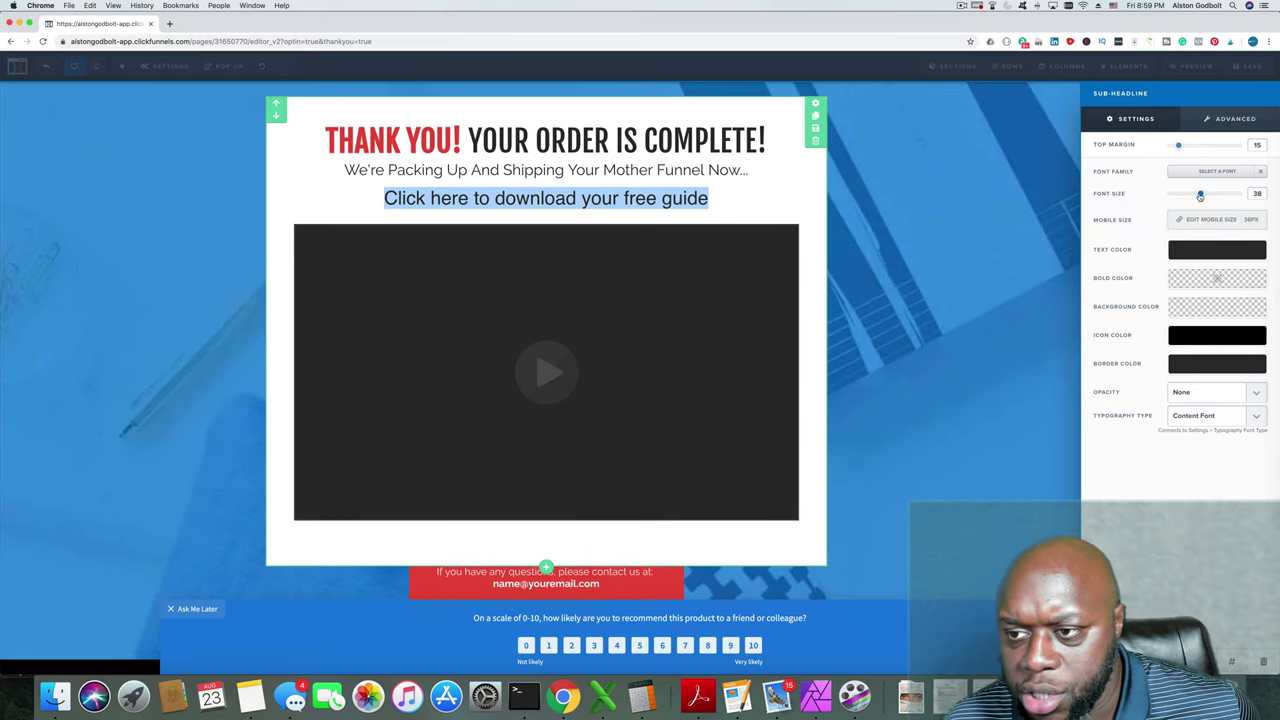
pyautogui.click(540, 200)
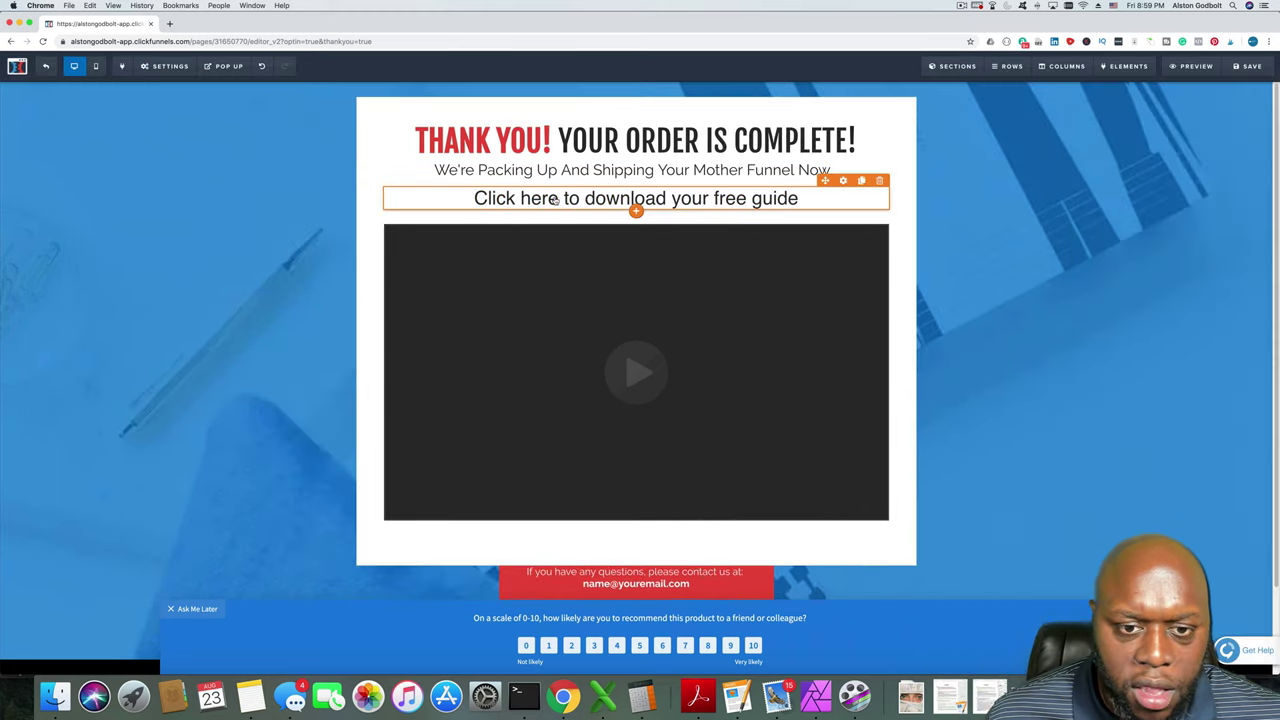
# Turn the whole "Click here to download your free guide" line into a link to the page owner's website address.
pyautogui.tripleClick(555, 198)
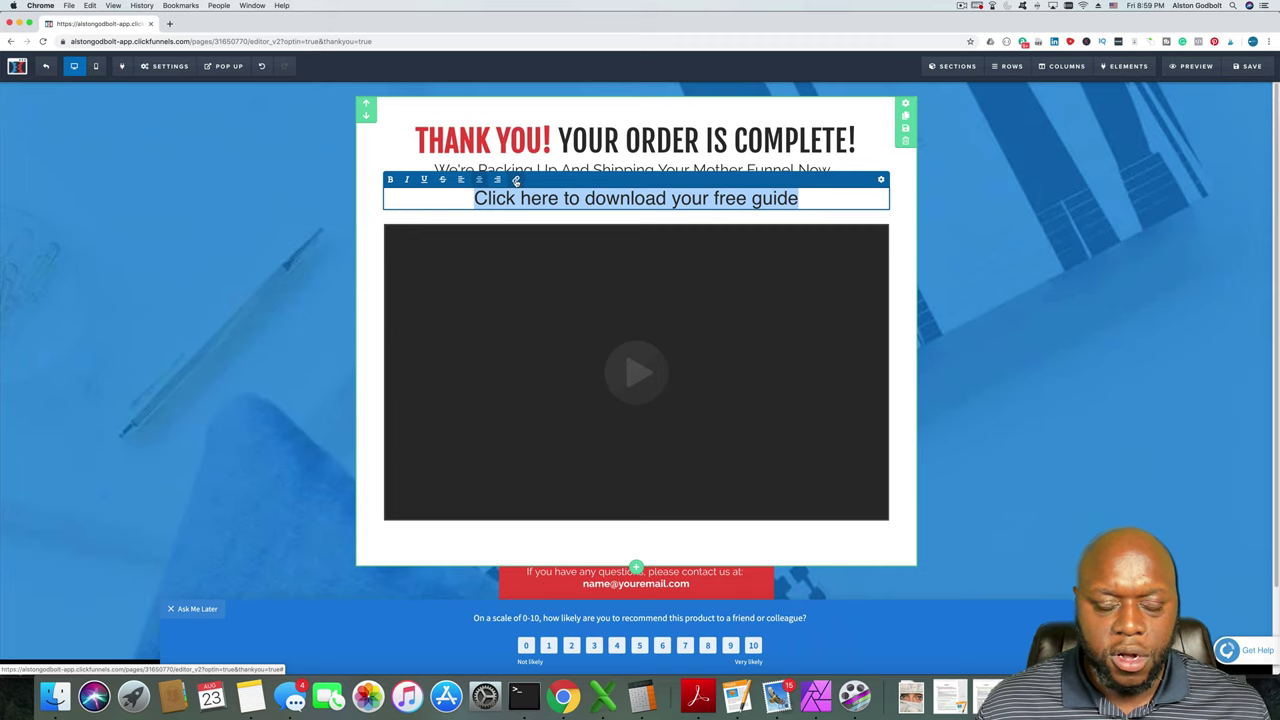
pyautogui.click(516, 180)
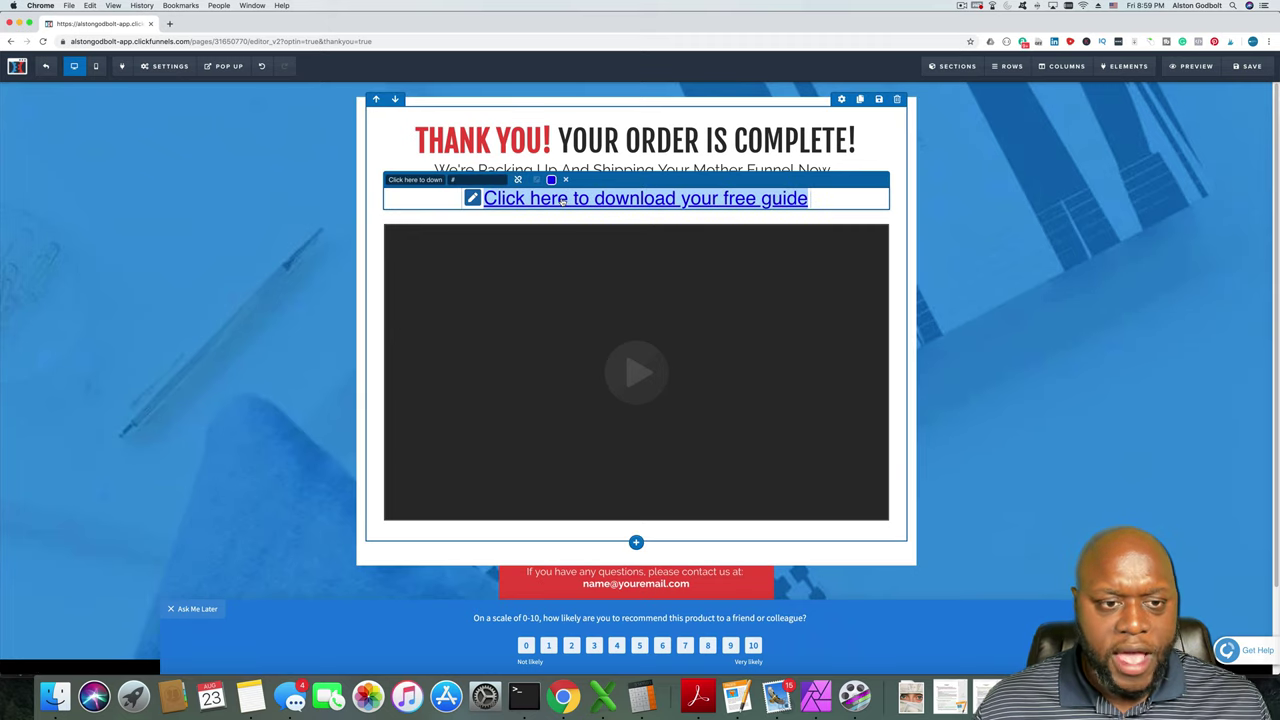
pyautogui.click(455, 179)
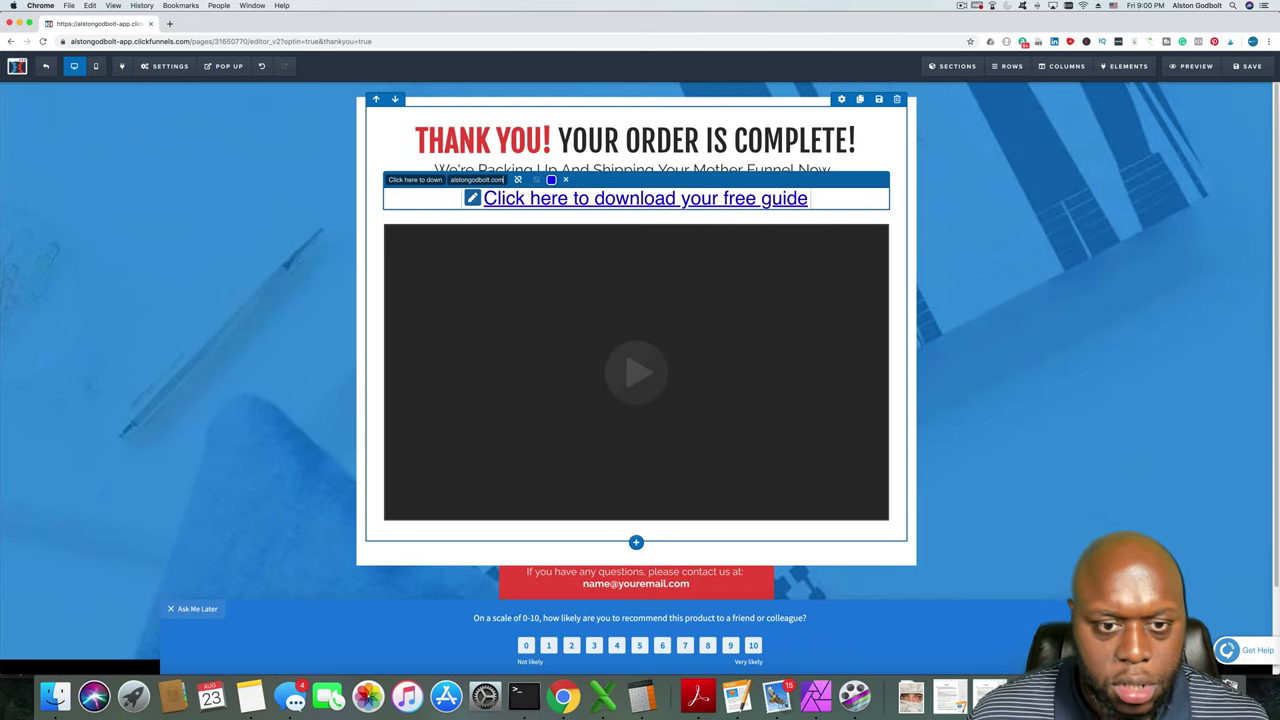
pyautogui.click(451, 216)
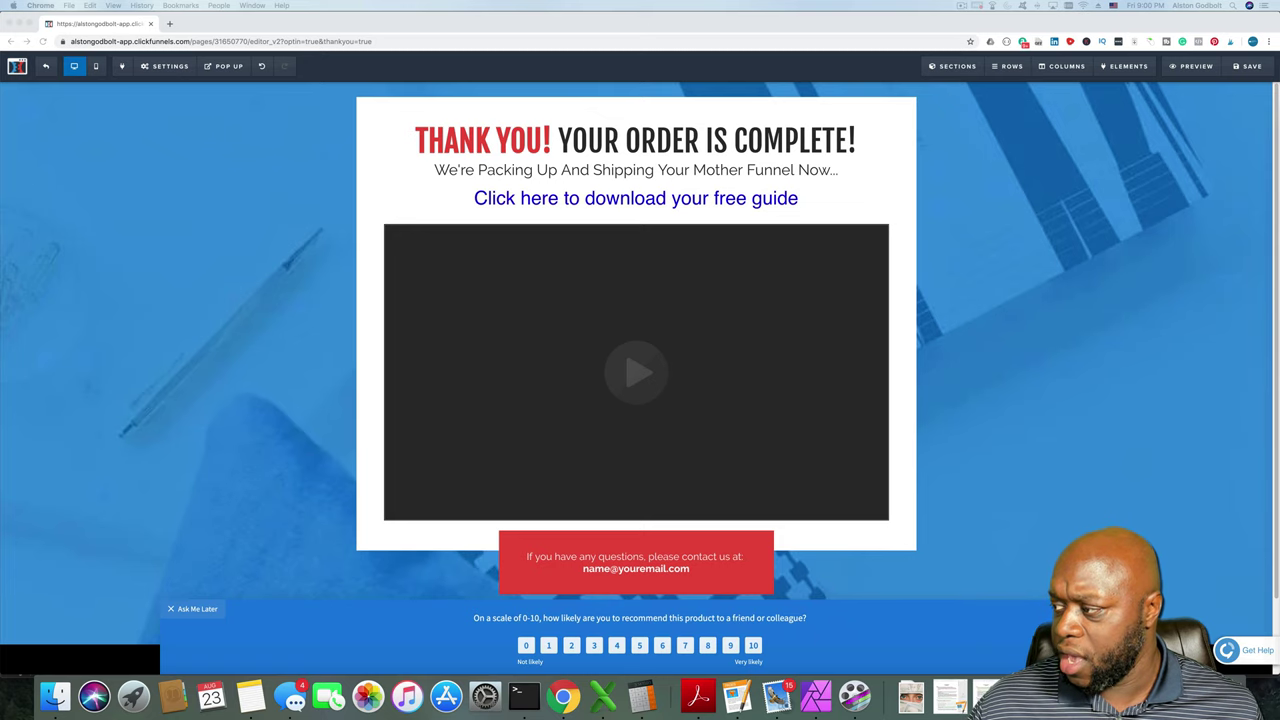
pyautogui.click(620, 371)
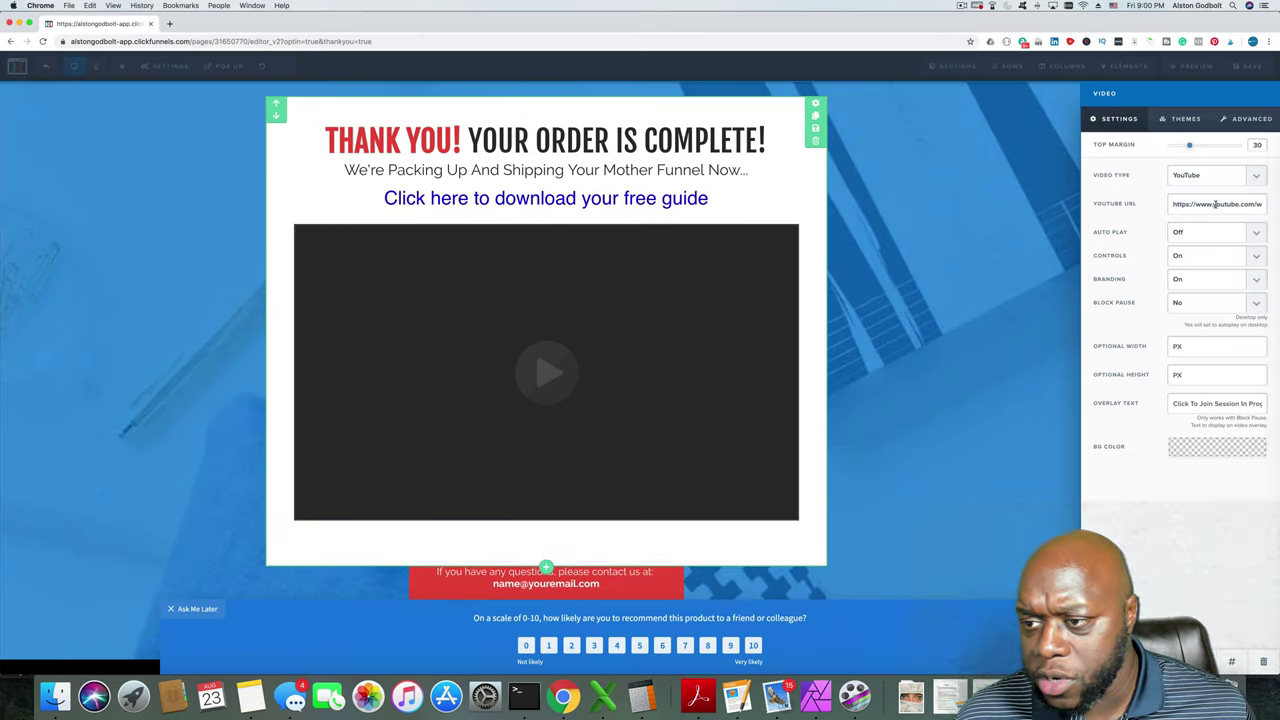
pyautogui.tripleClick(1215, 204)
pyautogui.write('https://youtu.be/44-LpcCcrTg')
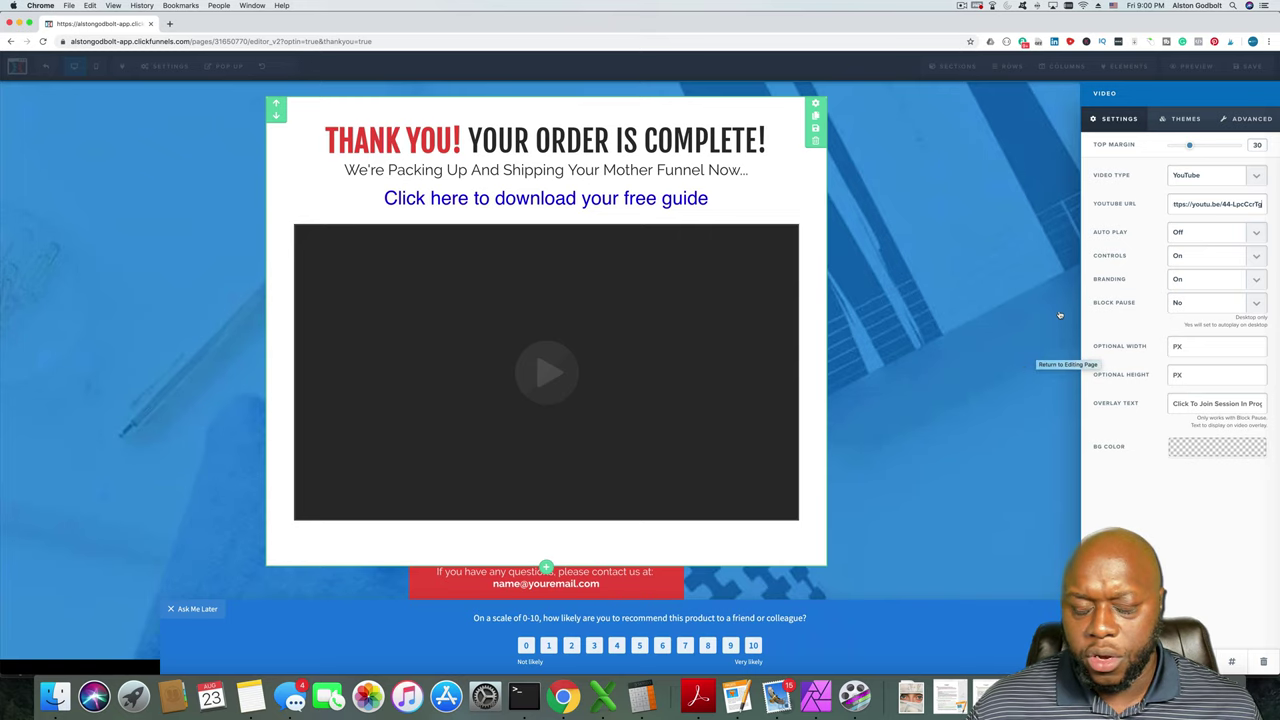
pyautogui.click(995, 299)
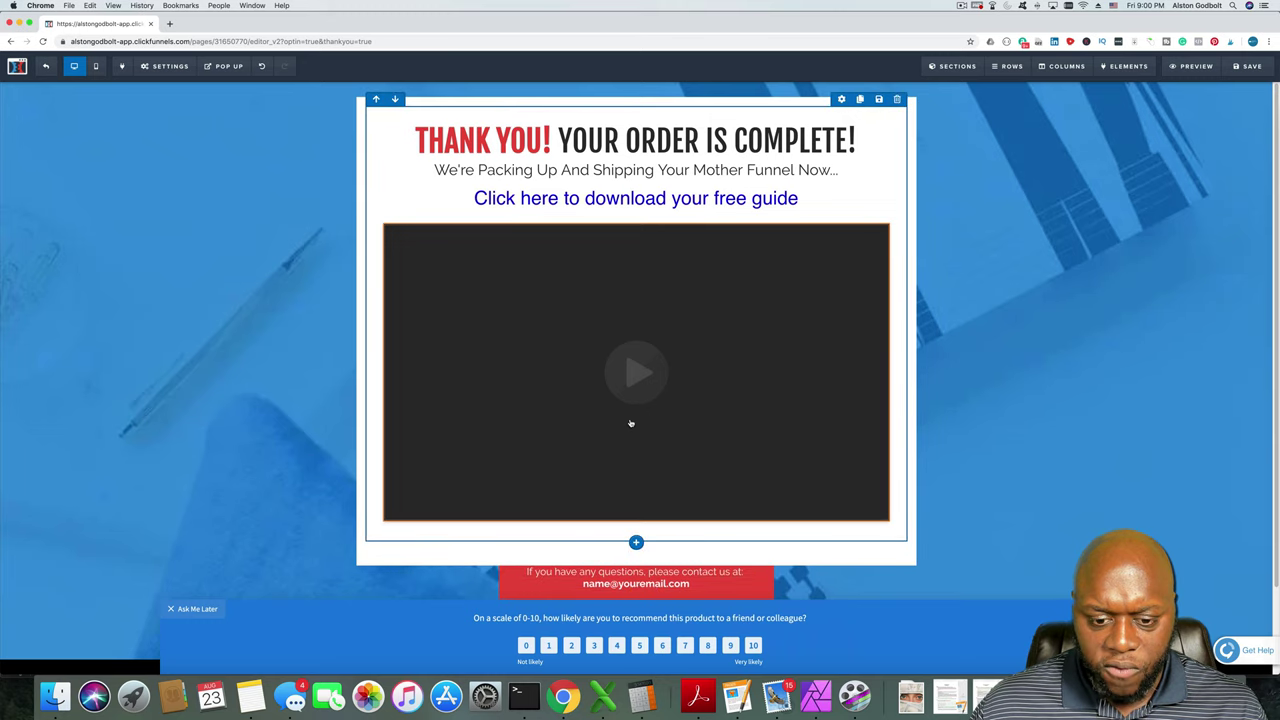
# Replace the contact text in the red box below the video with "Take me to affiliate offer".
pyautogui.click(690, 562)
pyautogui.moveTo(695, 569); pyautogui.dragTo(523, 558)
pyautogui.write('T')
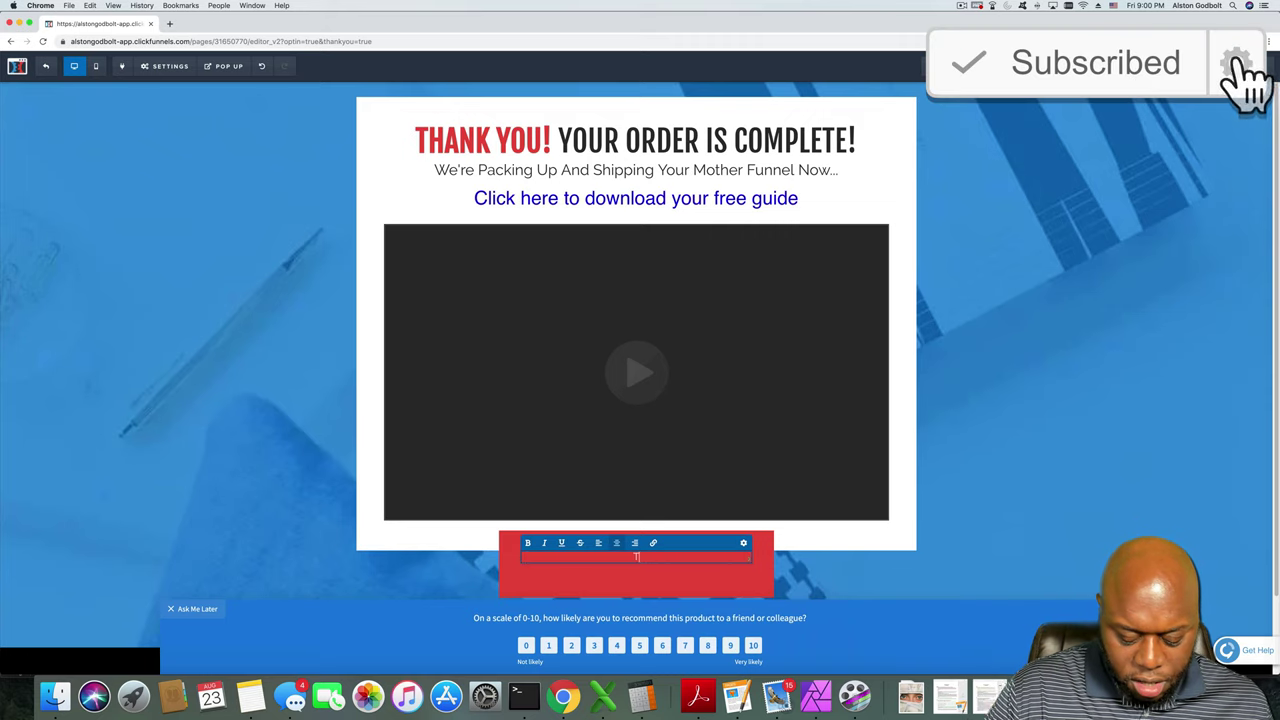
pyautogui.write('ake me to')
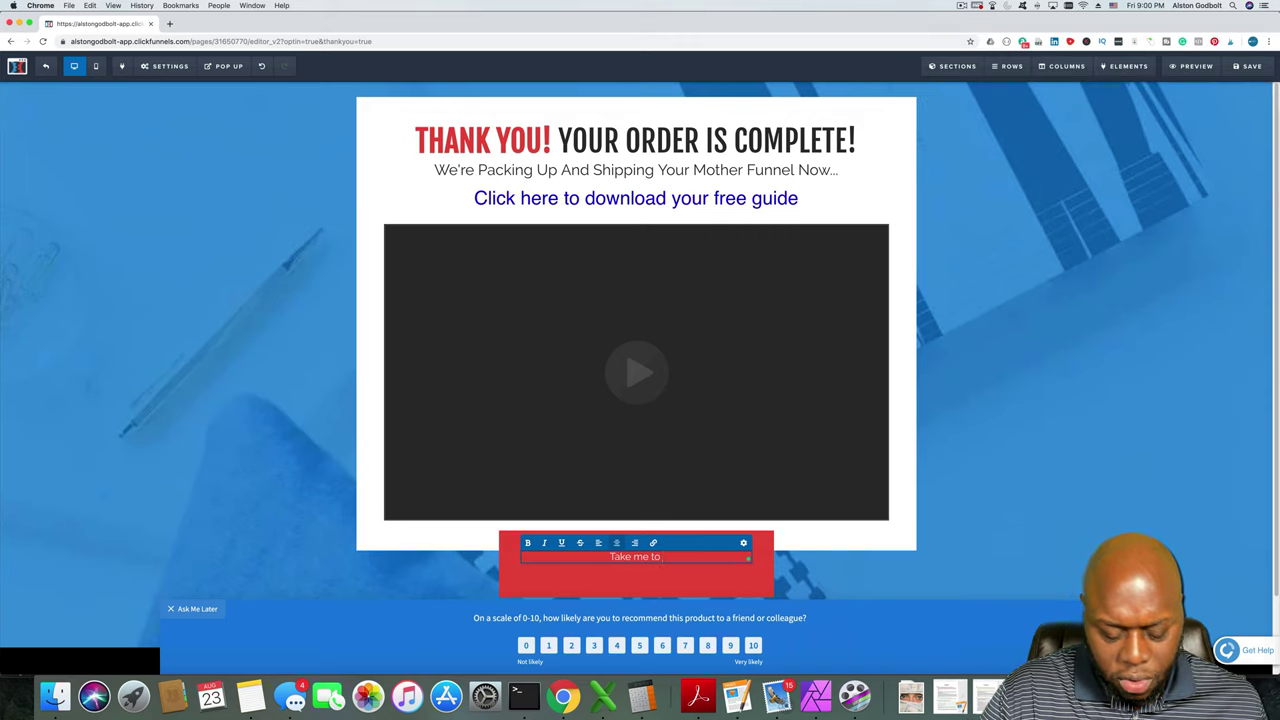
pyautogui.write(' affiliate ')
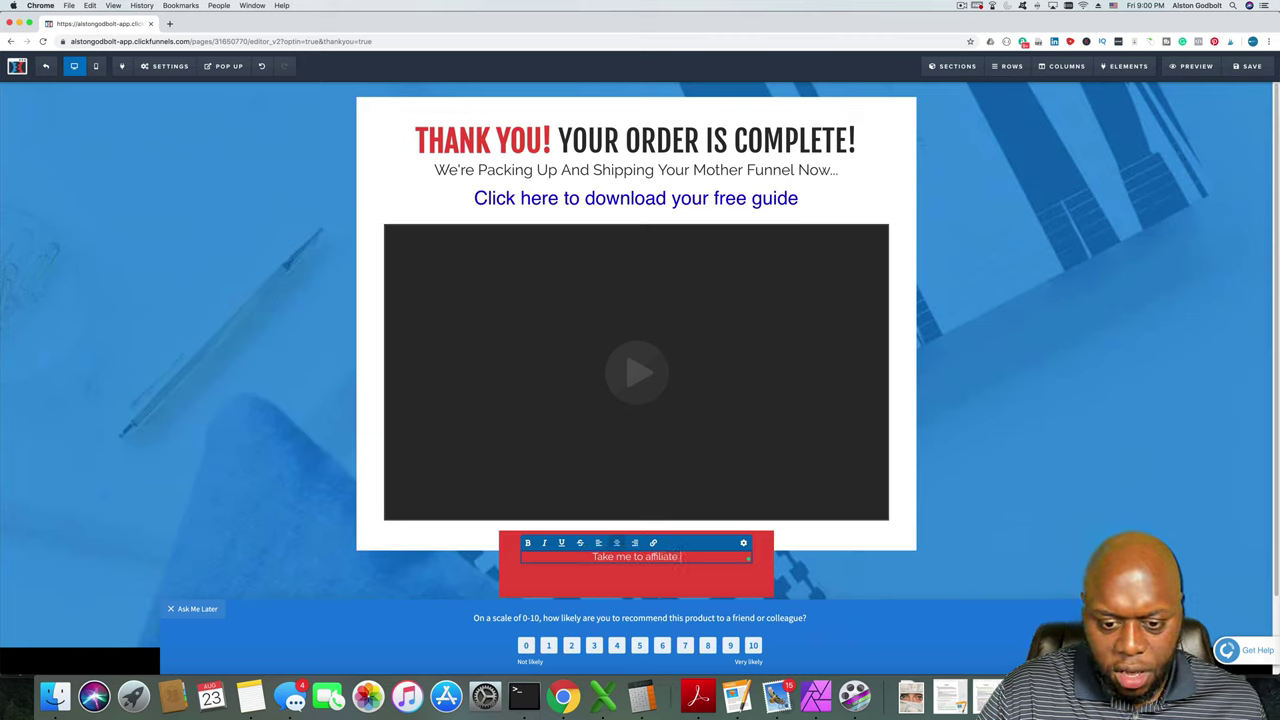
pyautogui.write('offer')
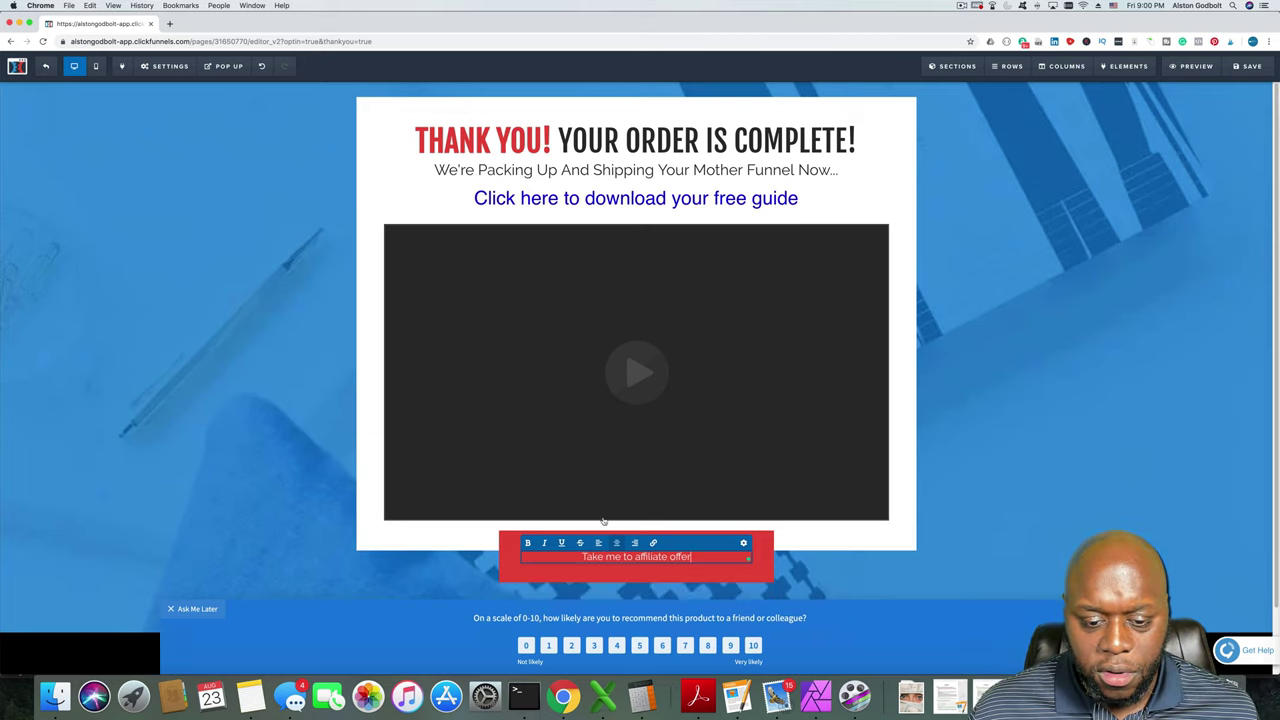
# Set the "Take me to affiliate offer" text's font size to 40 and its bold color to dark gray #2d2d2d.
pyautogui.moveTo(629, 560)
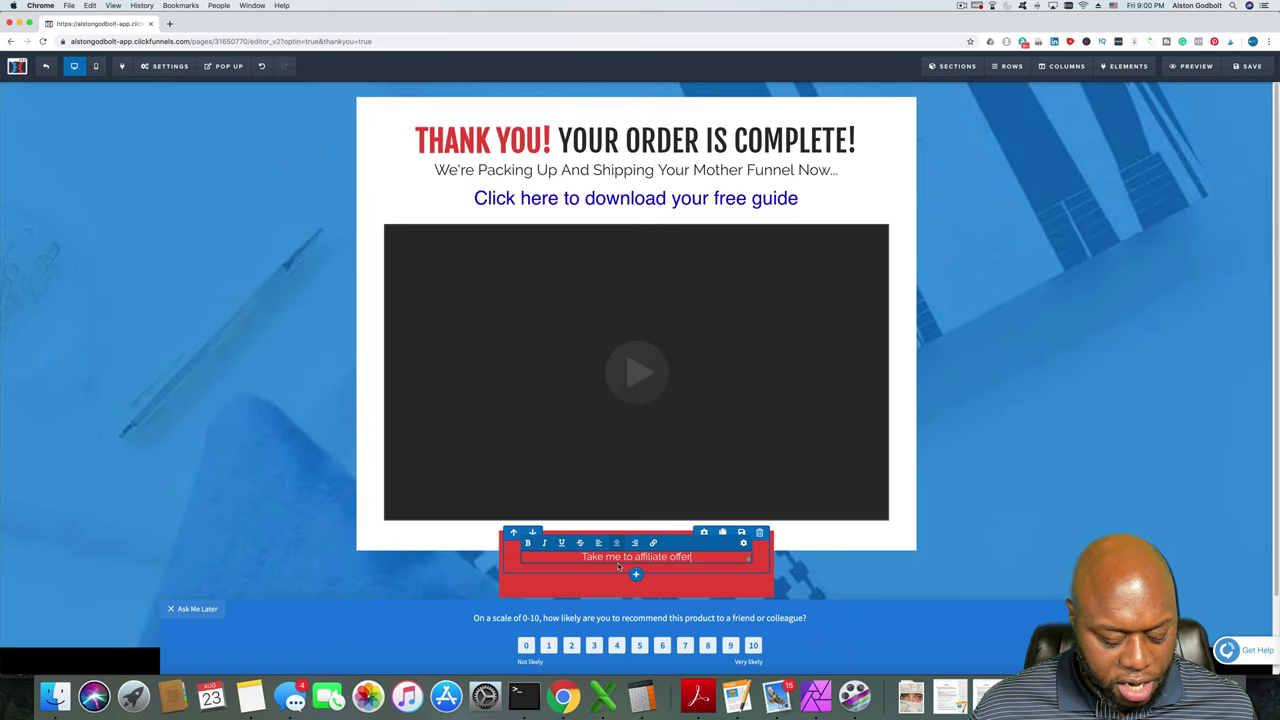
pyautogui.tripleClick(580, 556)
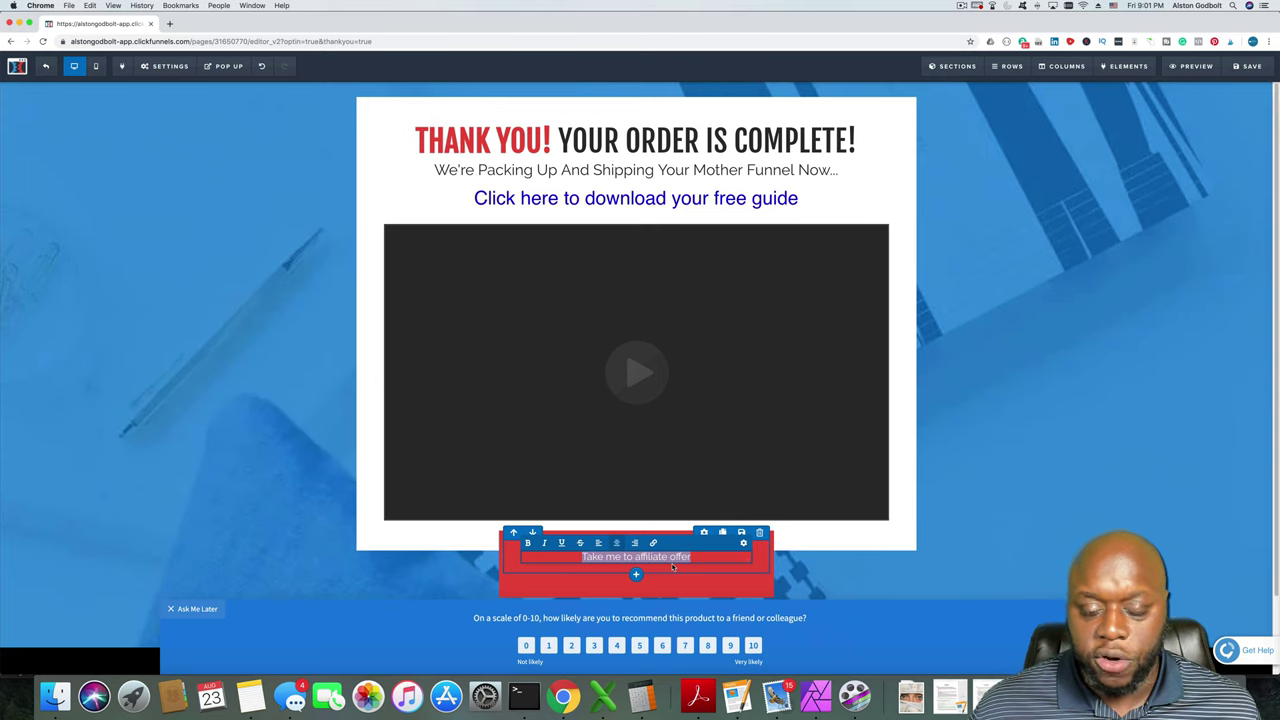
pyautogui.click(743, 545)
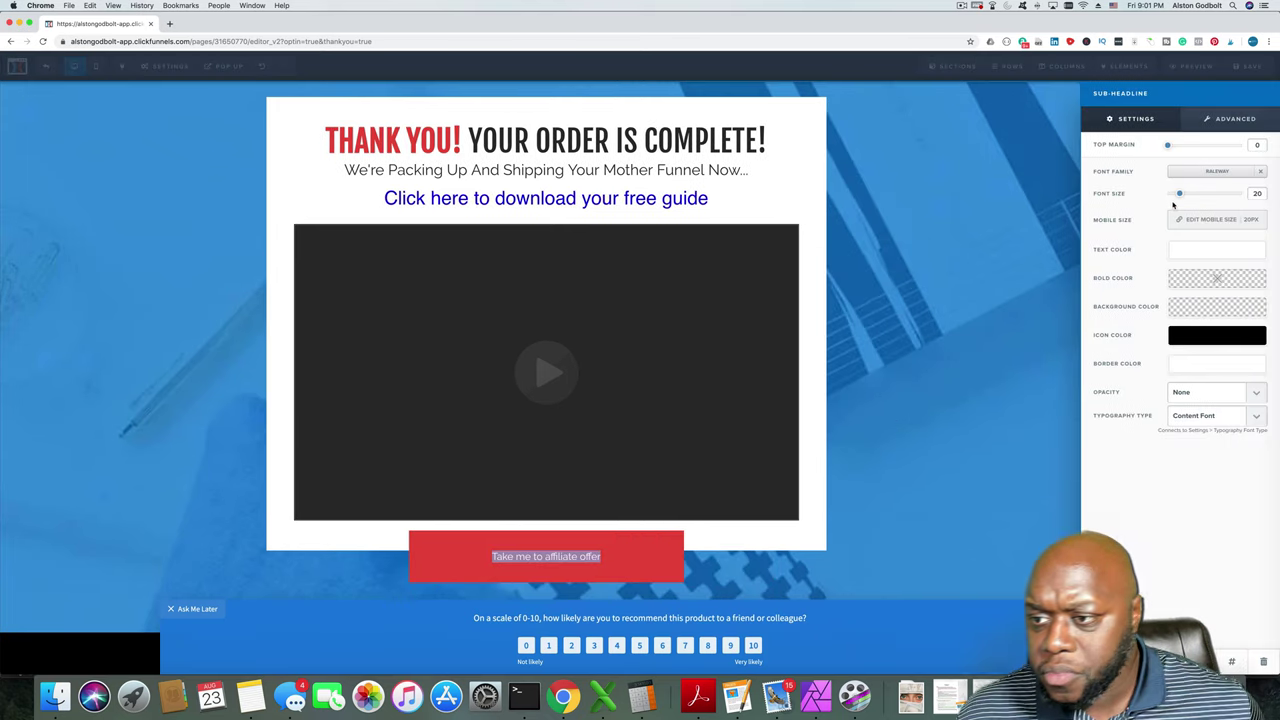
pyautogui.moveTo(1180, 194); pyautogui.dragTo(1203, 195)
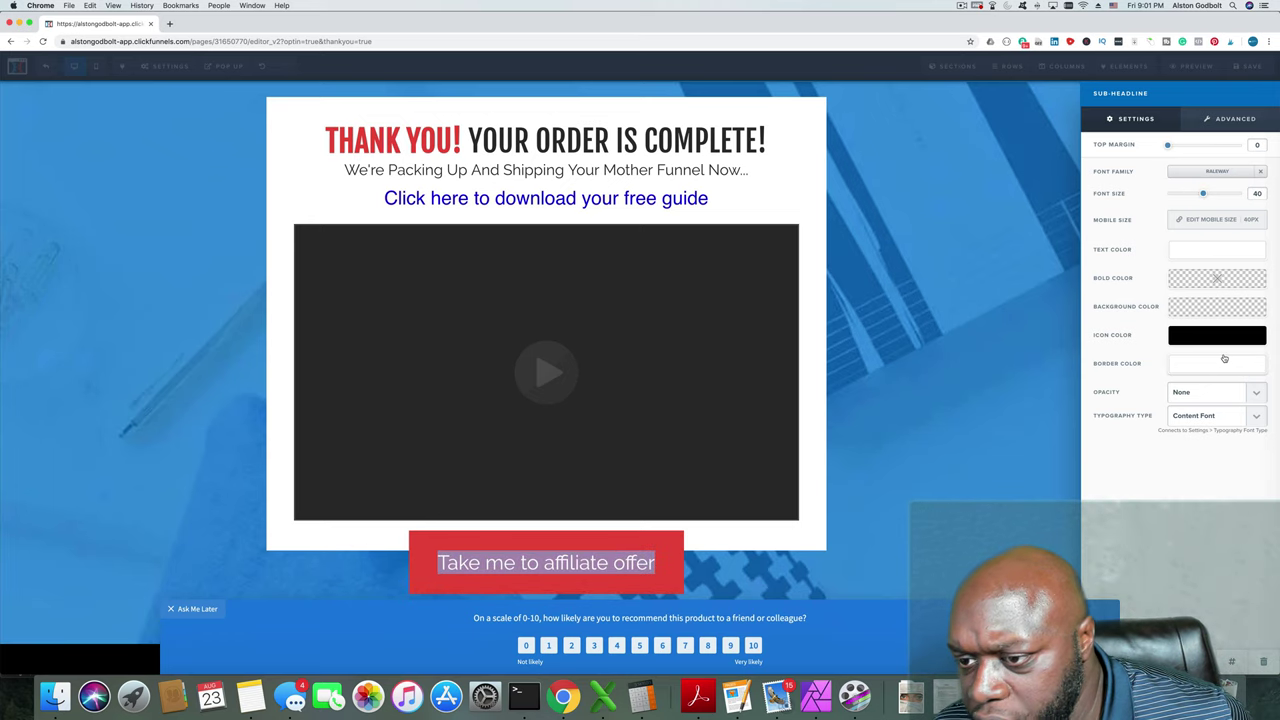
pyautogui.click(1217, 283)
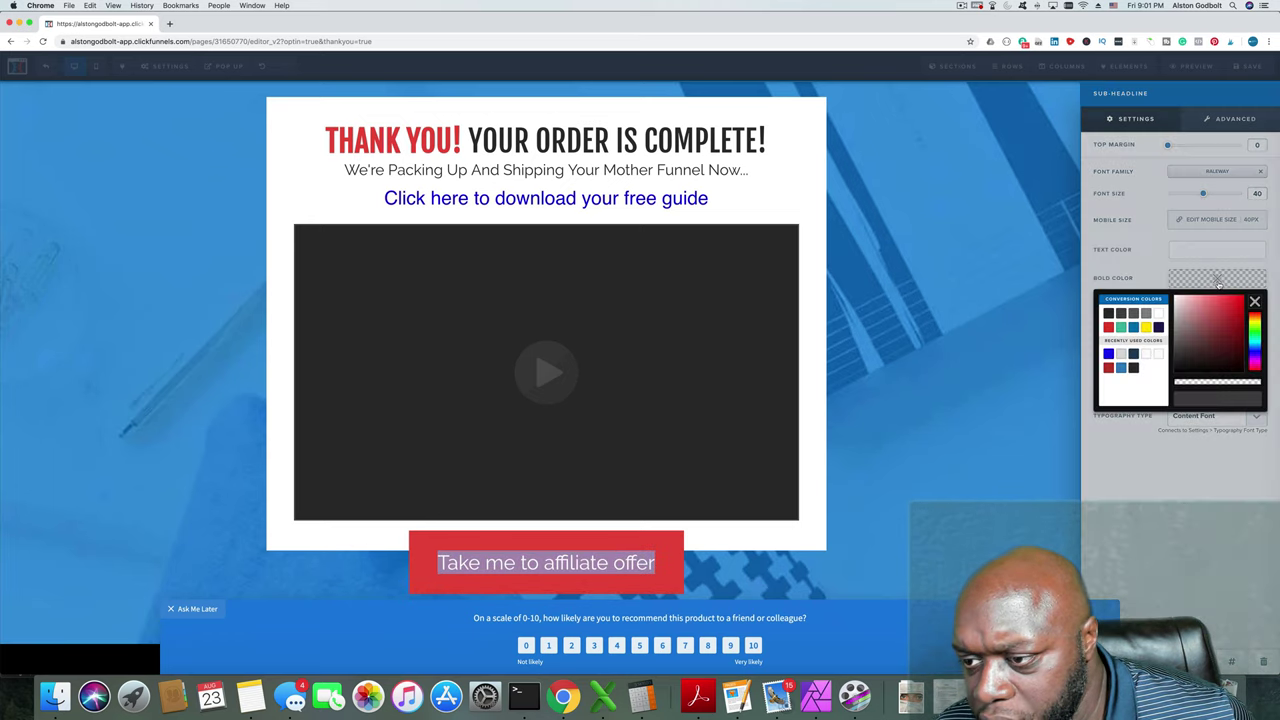
pyautogui.click(1109, 314)
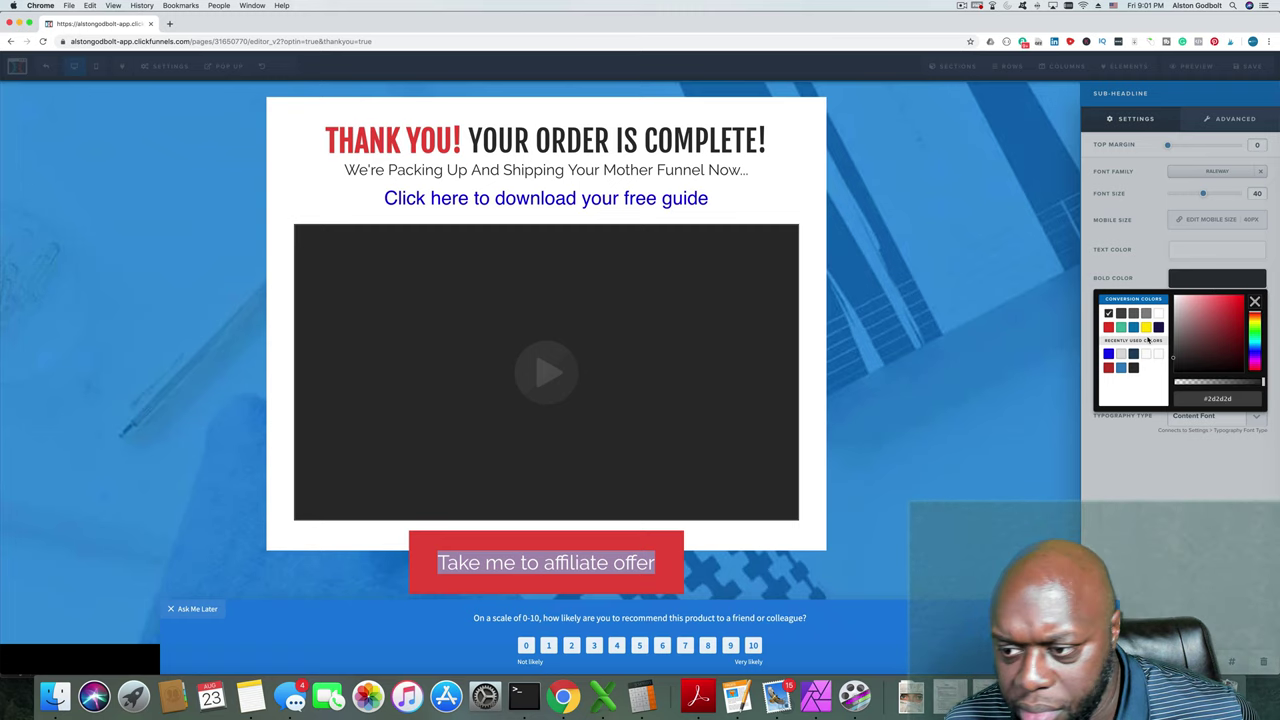
pyautogui.click(1160, 494)
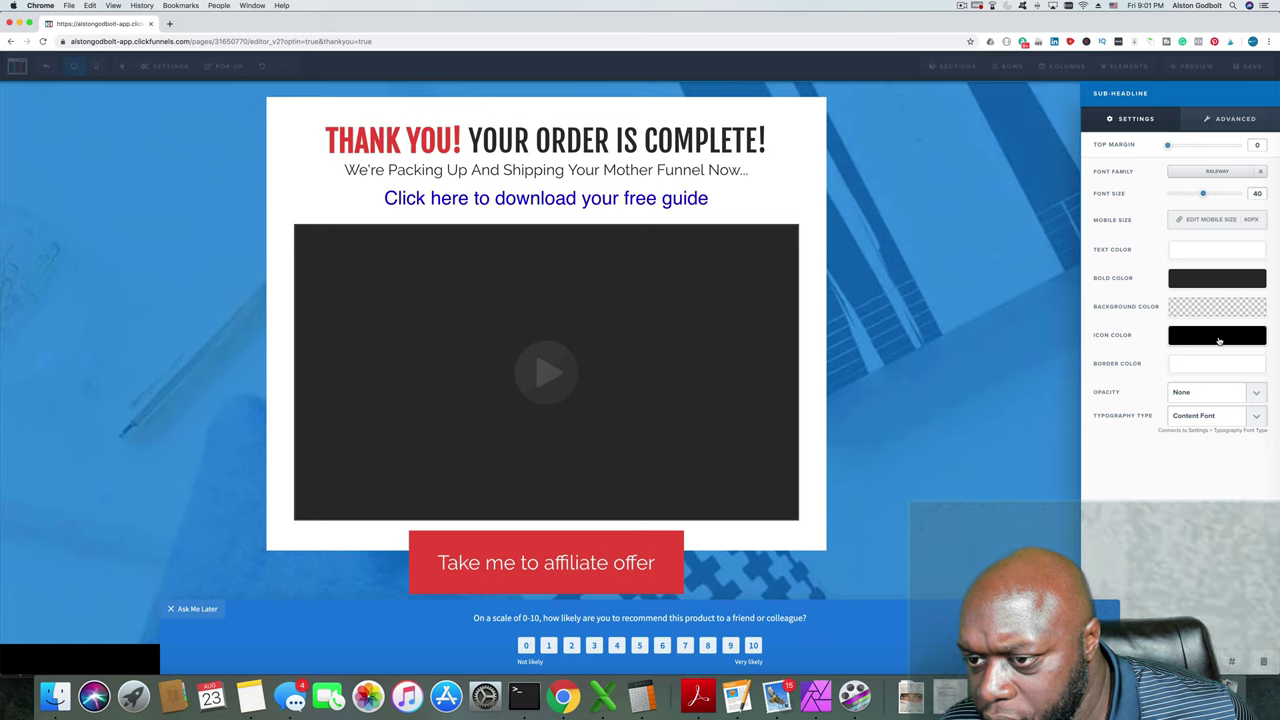
# Set the text color of "Take me to affiliate offer" to dark gray #2d2d2d.
pyautogui.click(1207, 252)
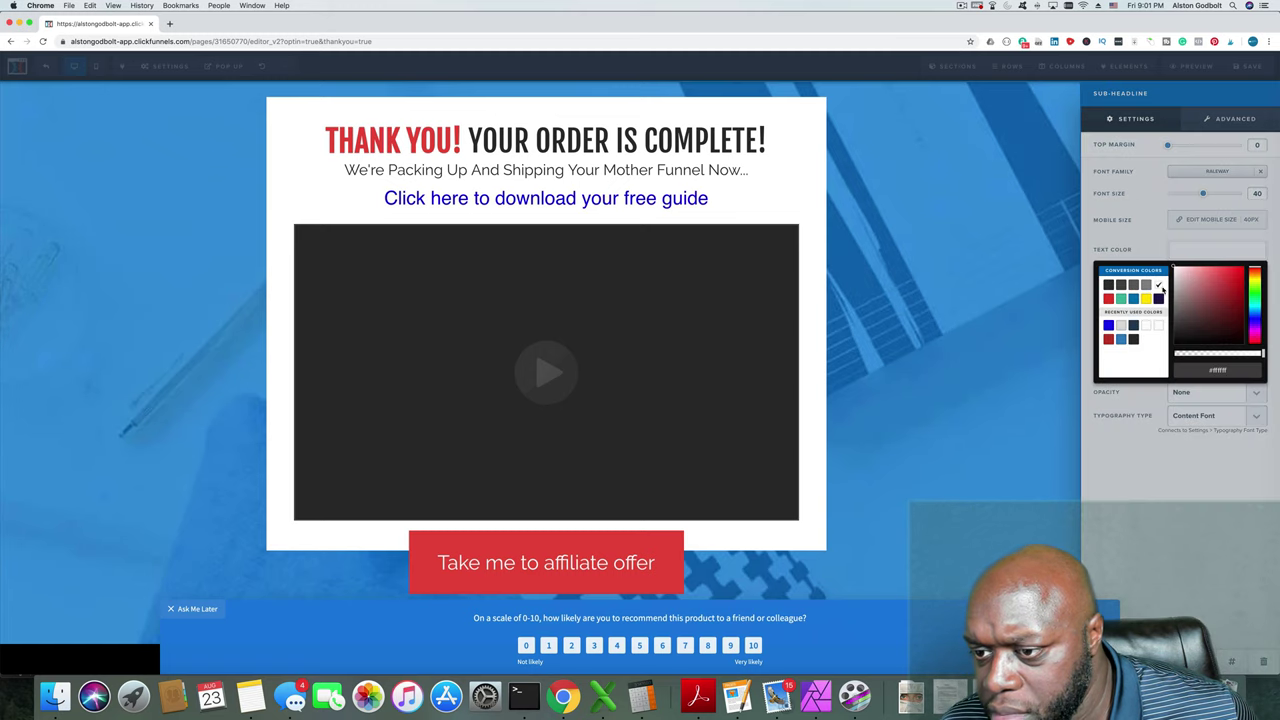
pyautogui.click(1109, 286)
pyautogui.click(943, 391)
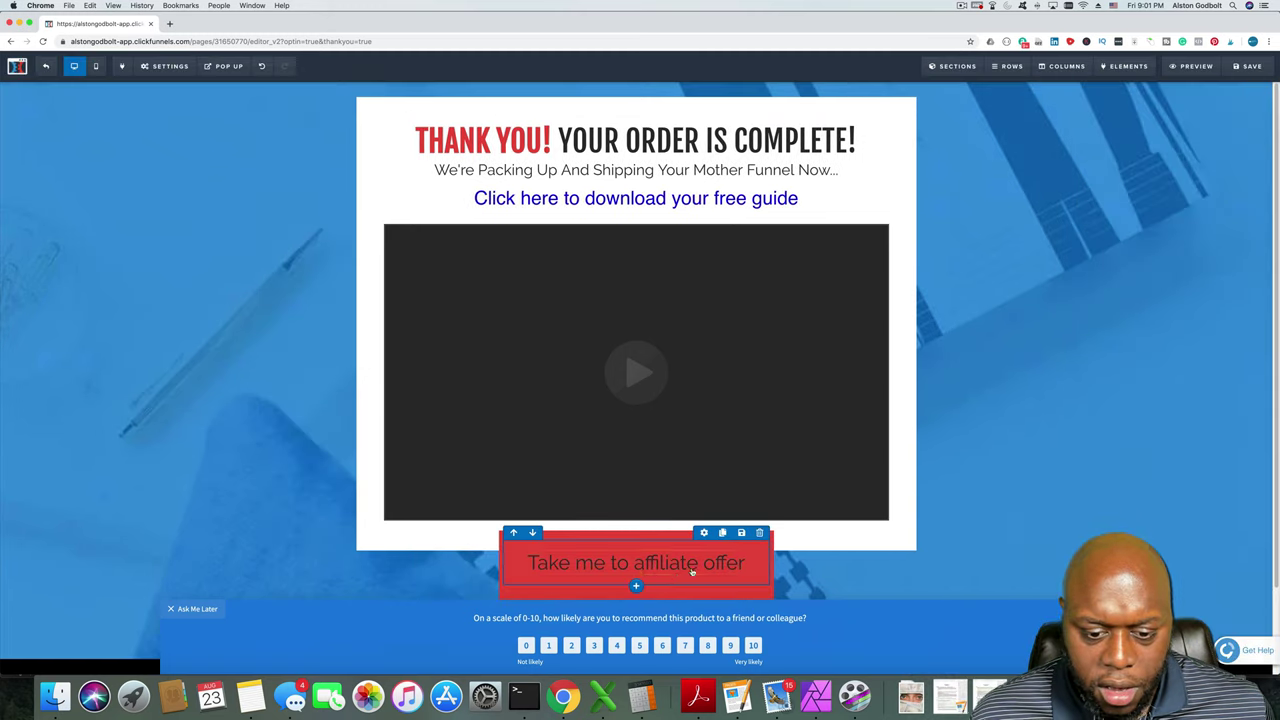
# Change the "Take me to affiliate offer" text color to white.
pyautogui.click(690, 552)
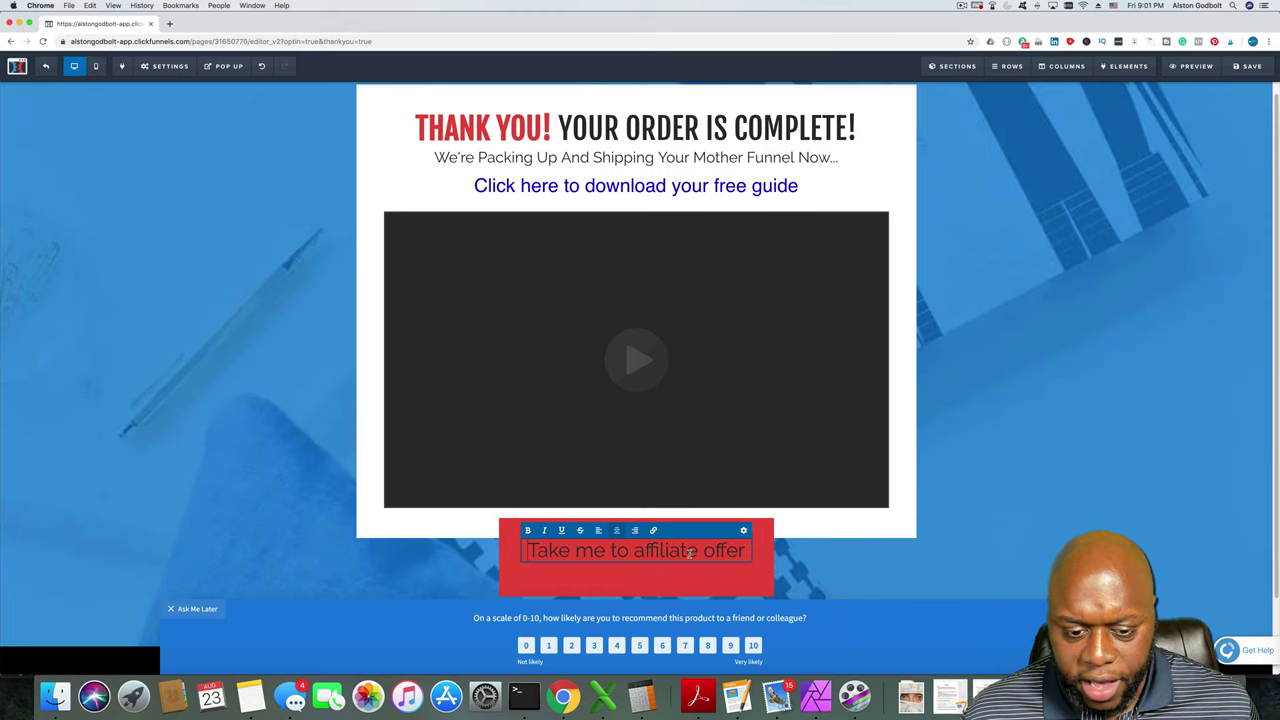
pyautogui.tripleClick(690, 552)
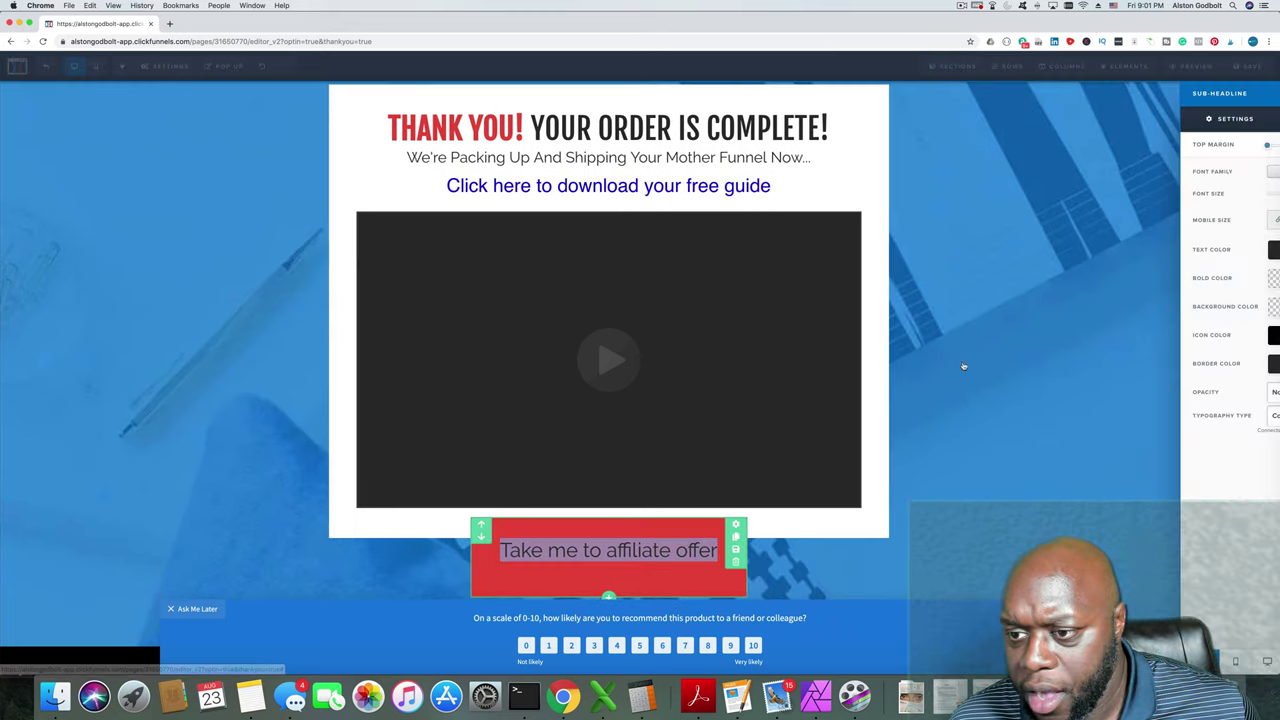
pyautogui.click(1195, 250)
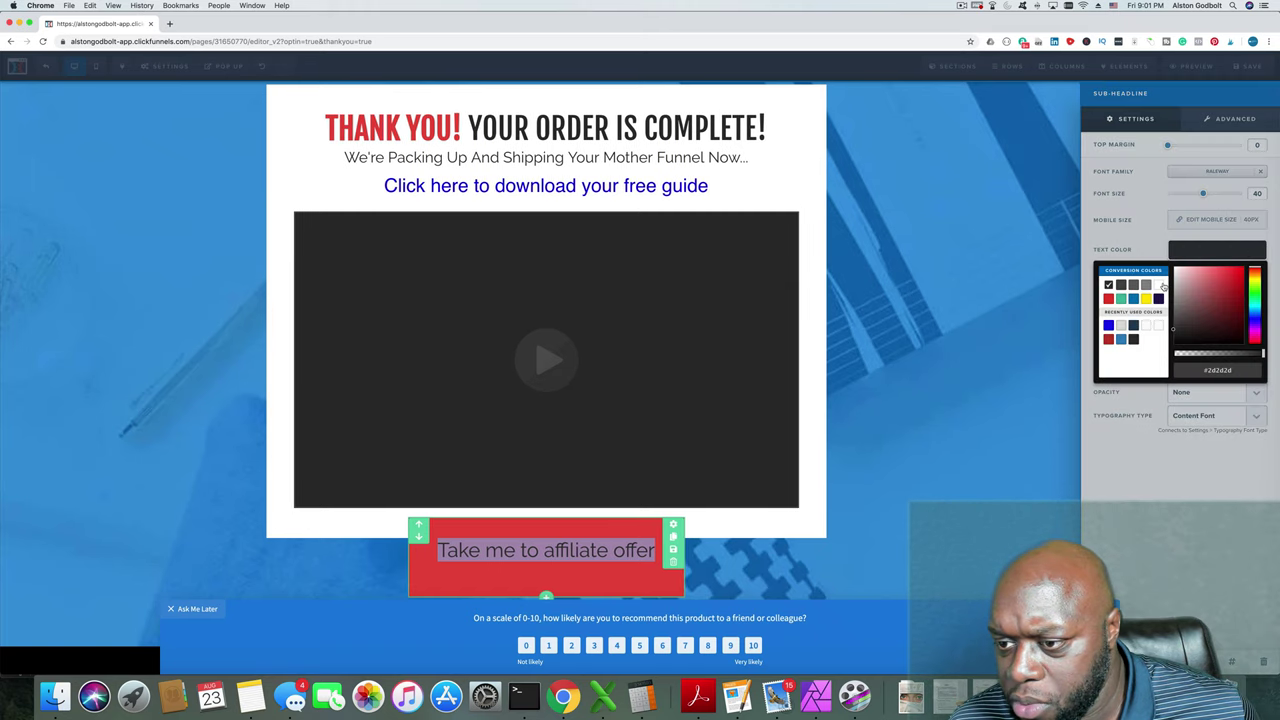
pyautogui.click(922, 493)
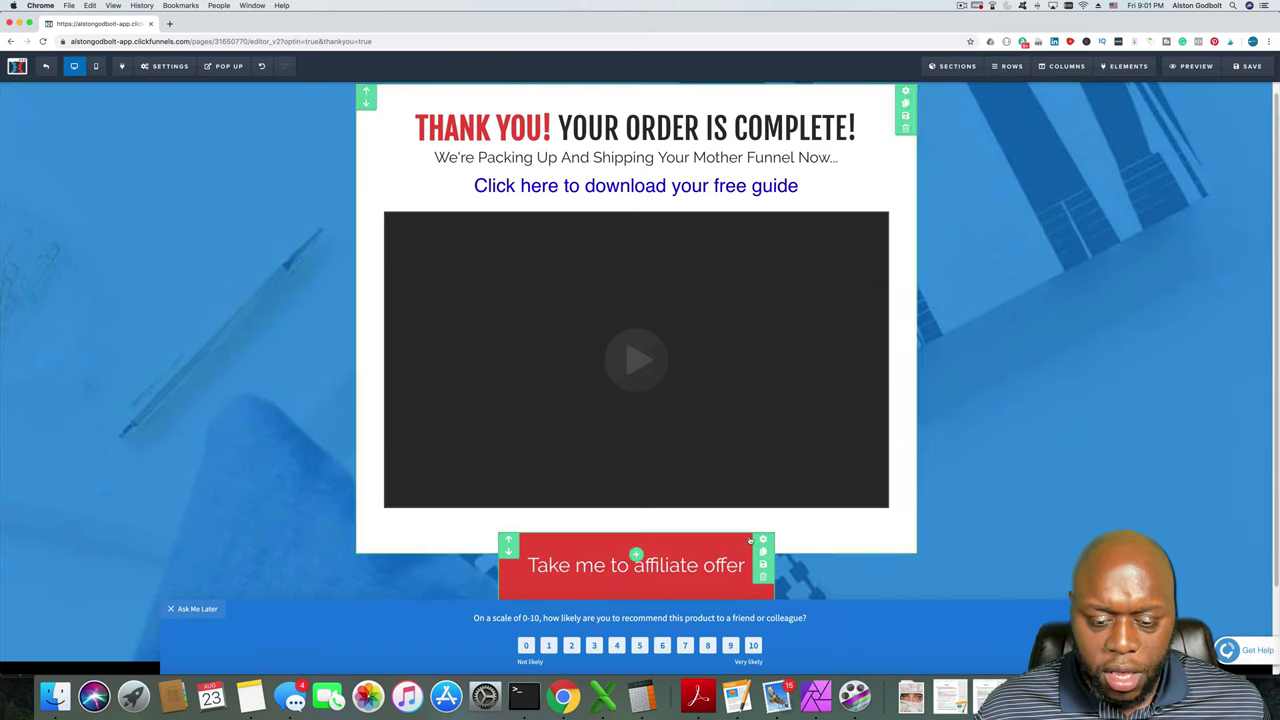
# Turn the whole "Take me to affiliate offer" text into a link to the page owner's website address.
pyautogui.doubleClick(636, 552)
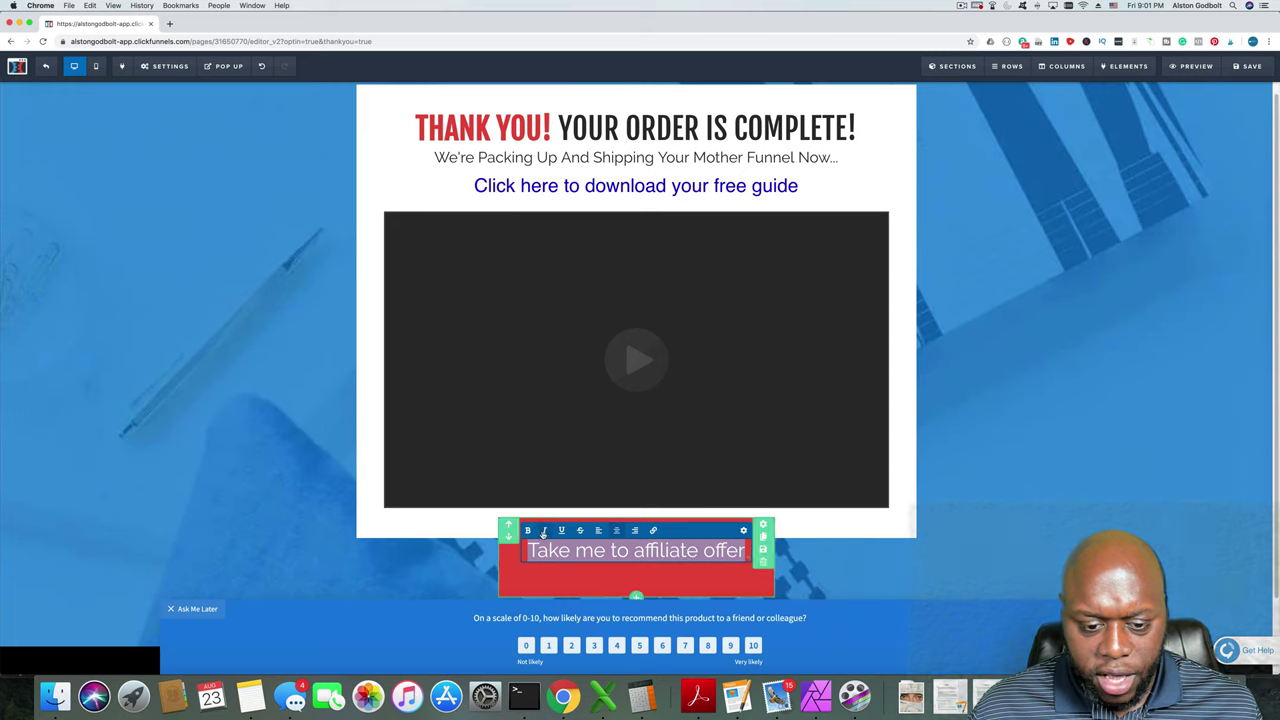
pyautogui.click(654, 531)
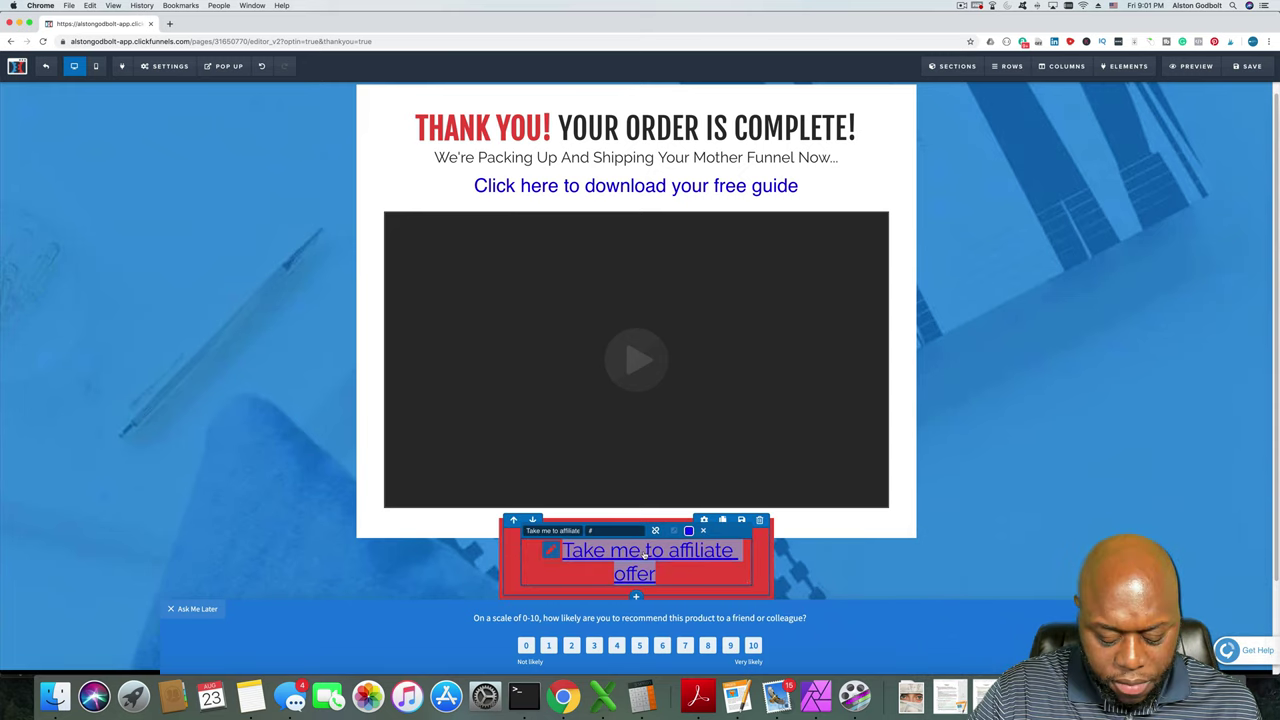
pyautogui.click(622, 530)
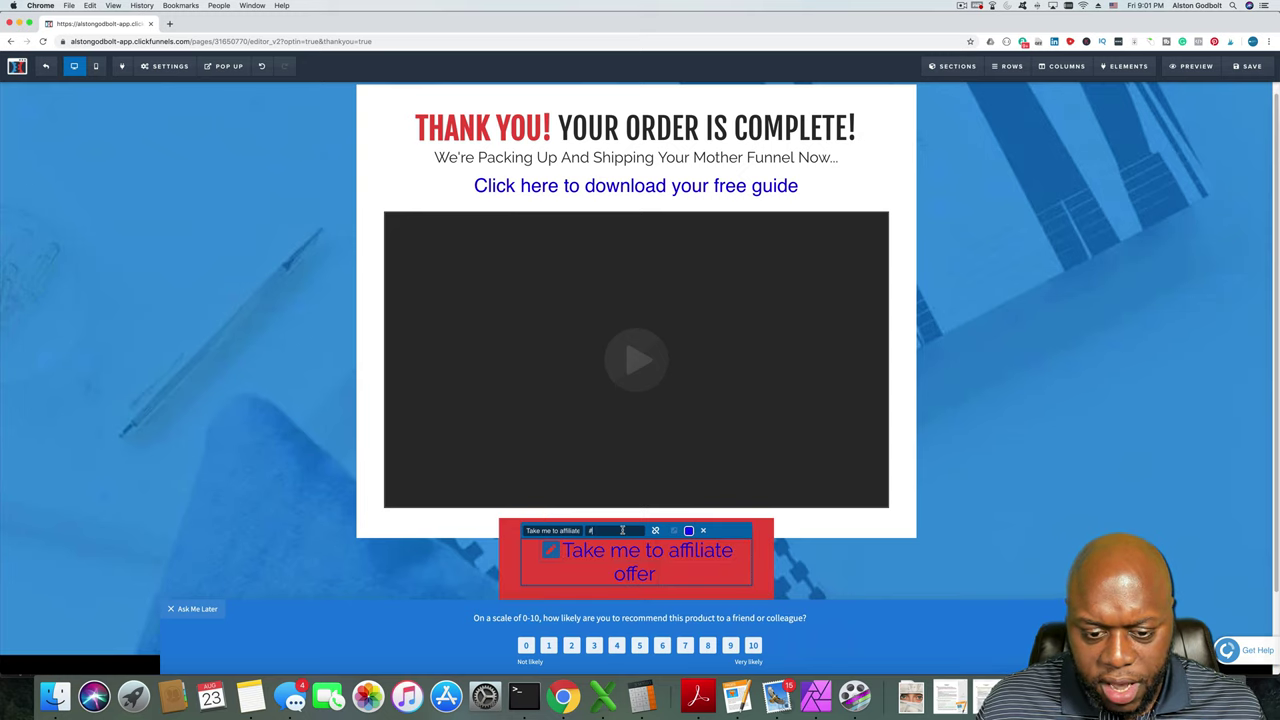
pyautogui.write('alstongo')
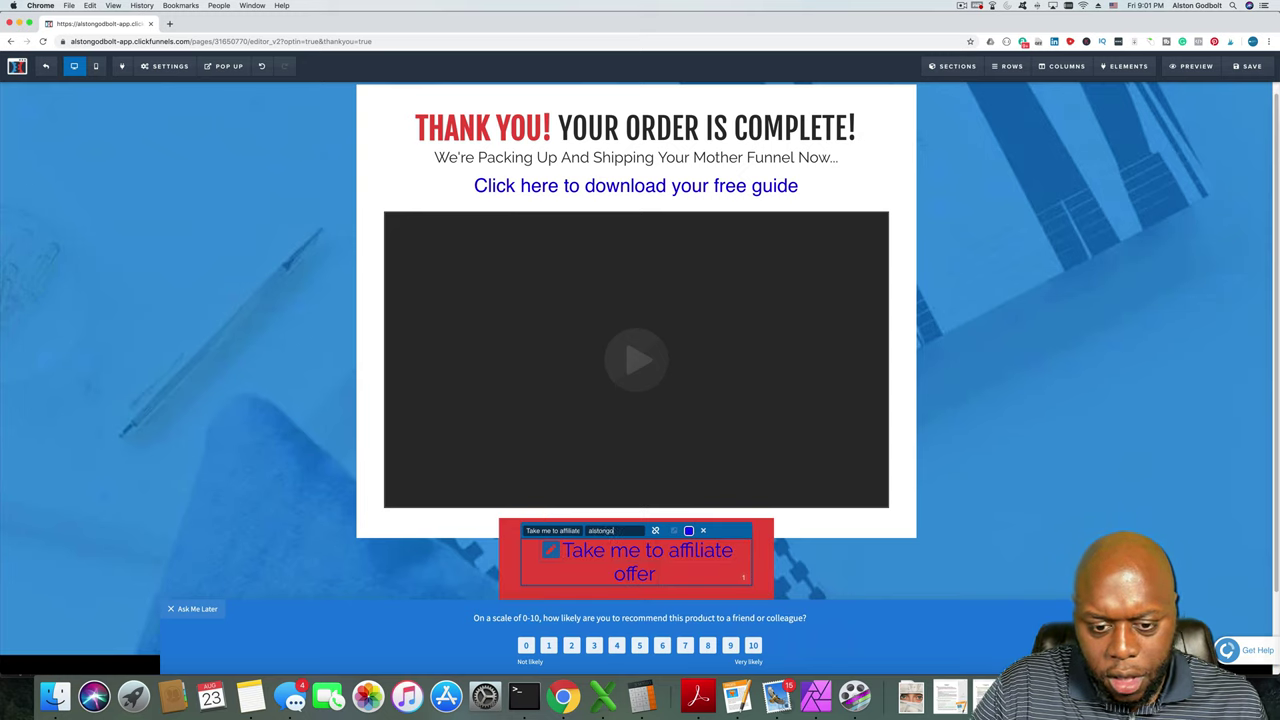
pyautogui.write('dbolt.com')
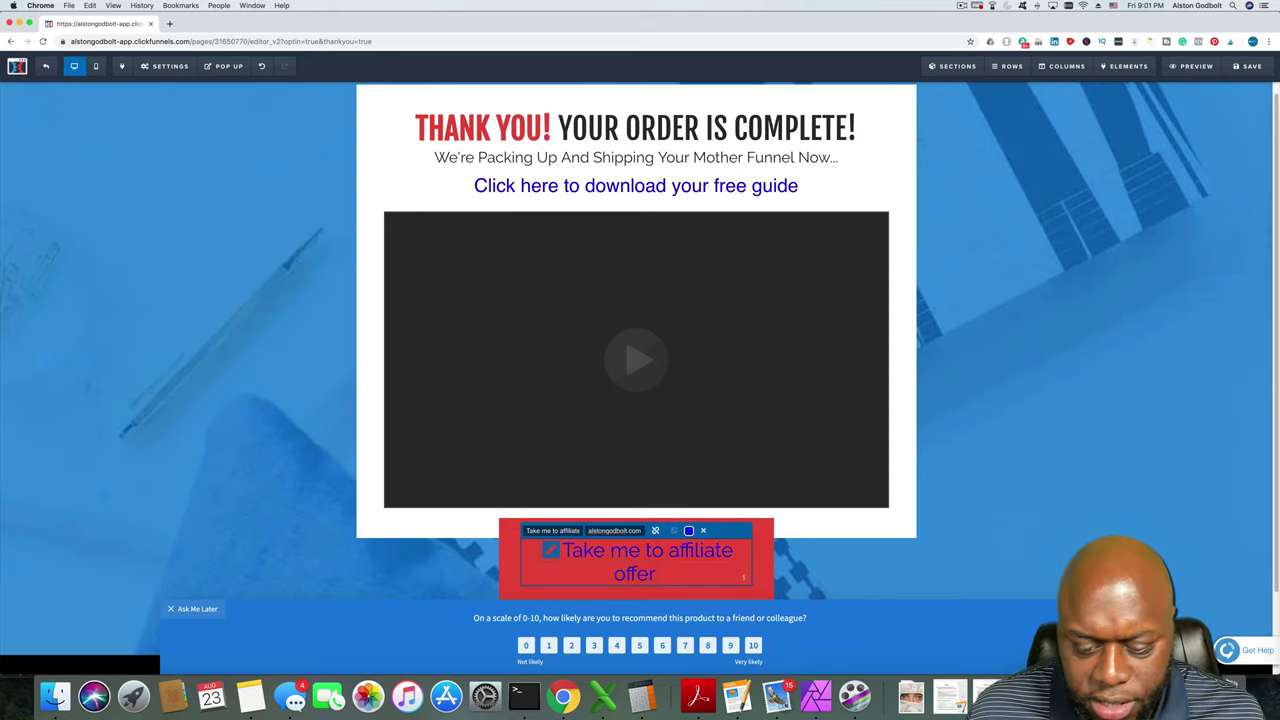
pyautogui.click(1001, 547)
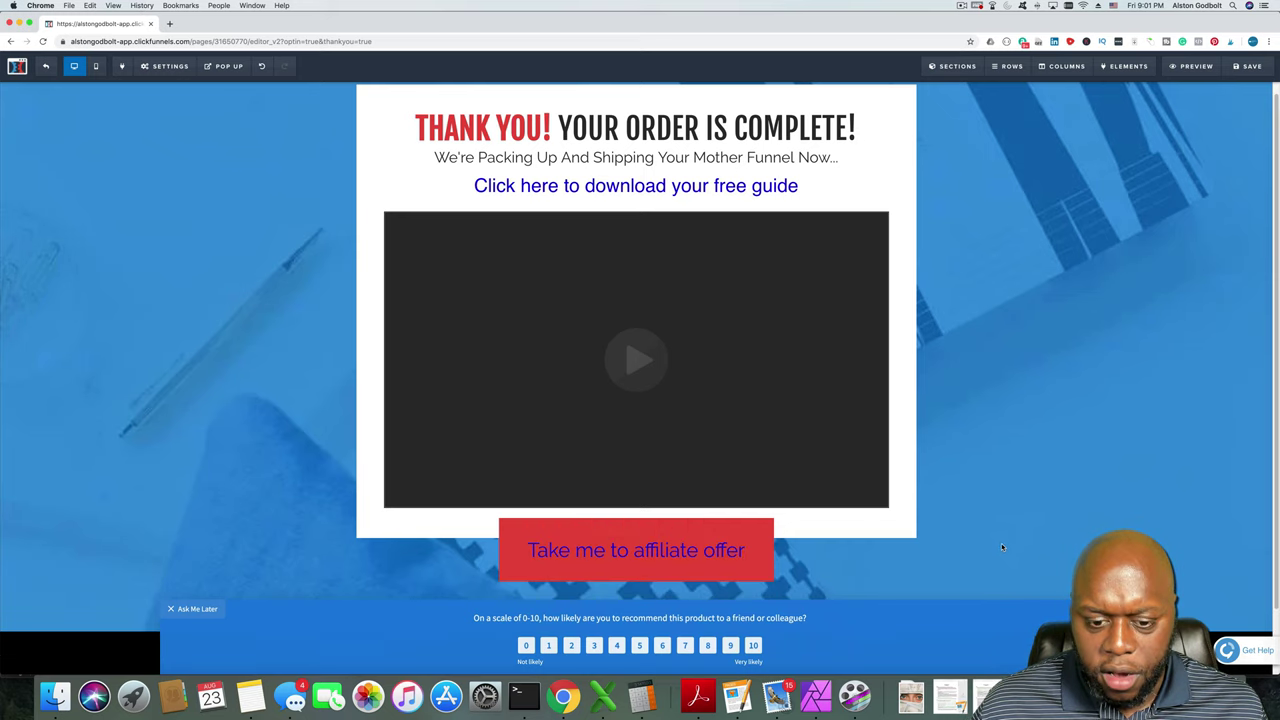
# Save the thank-you page, check its video and affiliate offer link in a preview, and return to the editor.
pyautogui.click(1249, 66)
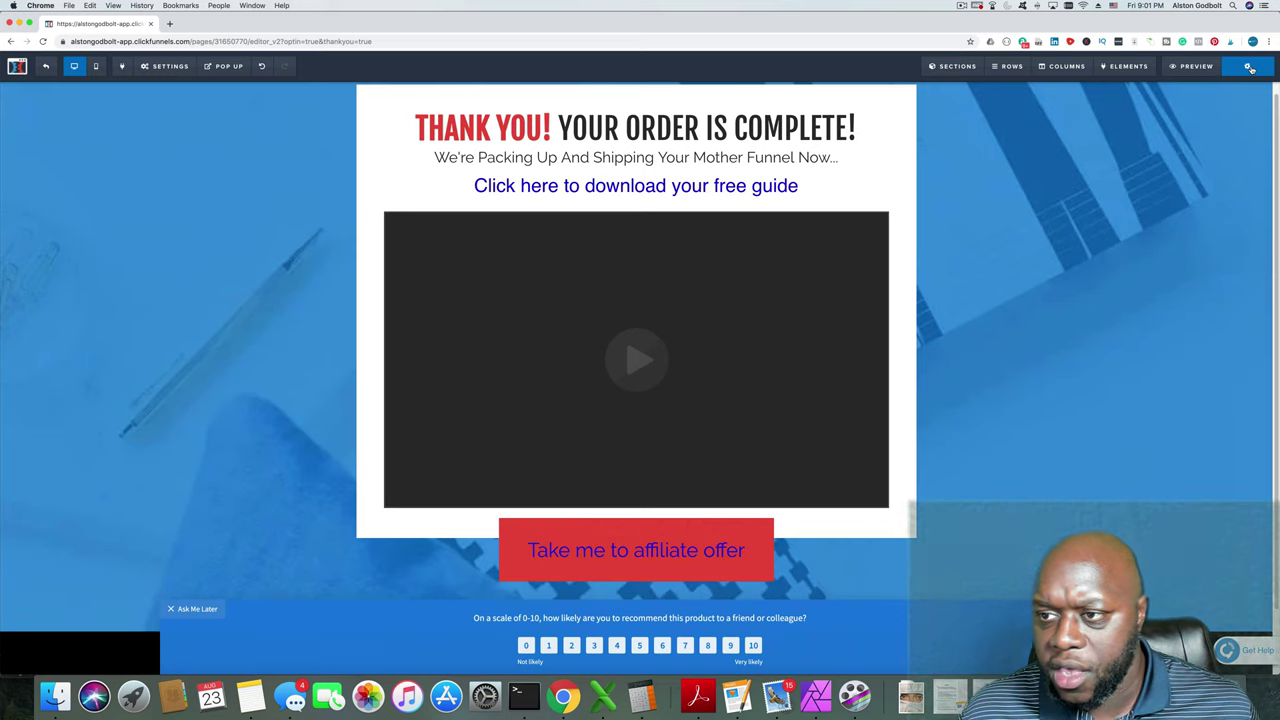
pyautogui.click(1197, 66)
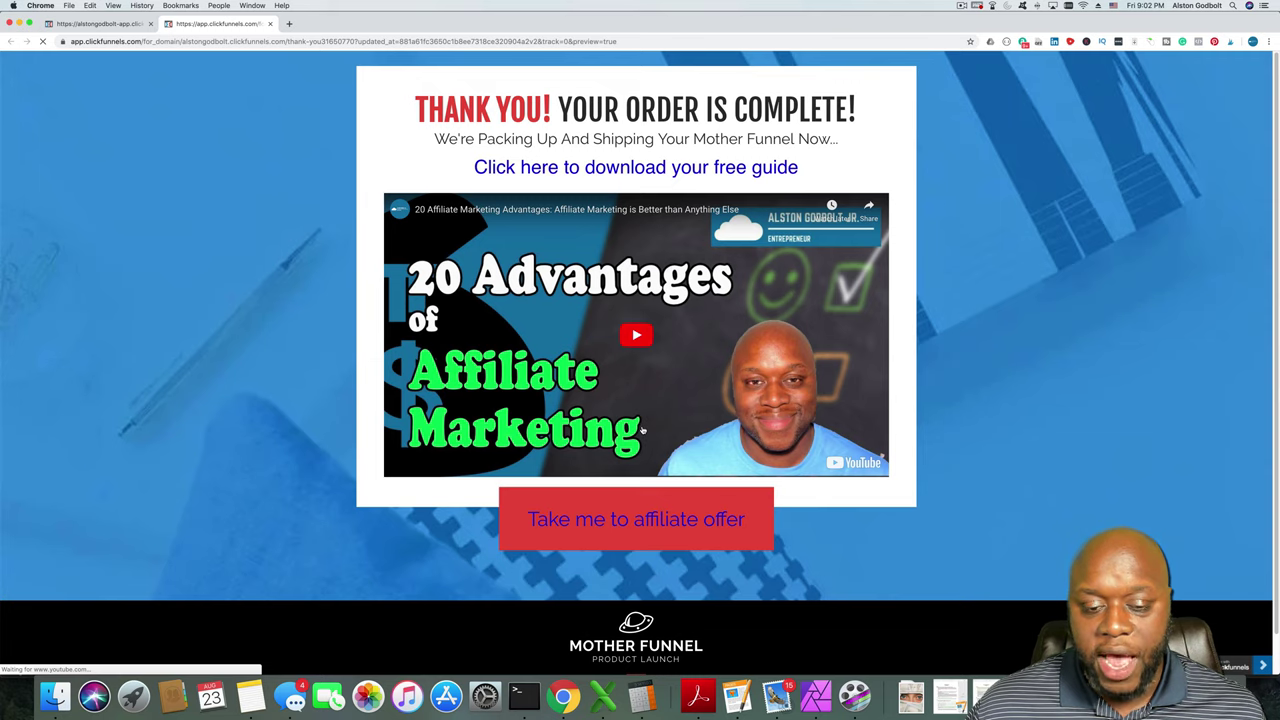
pyautogui.click(713, 532)
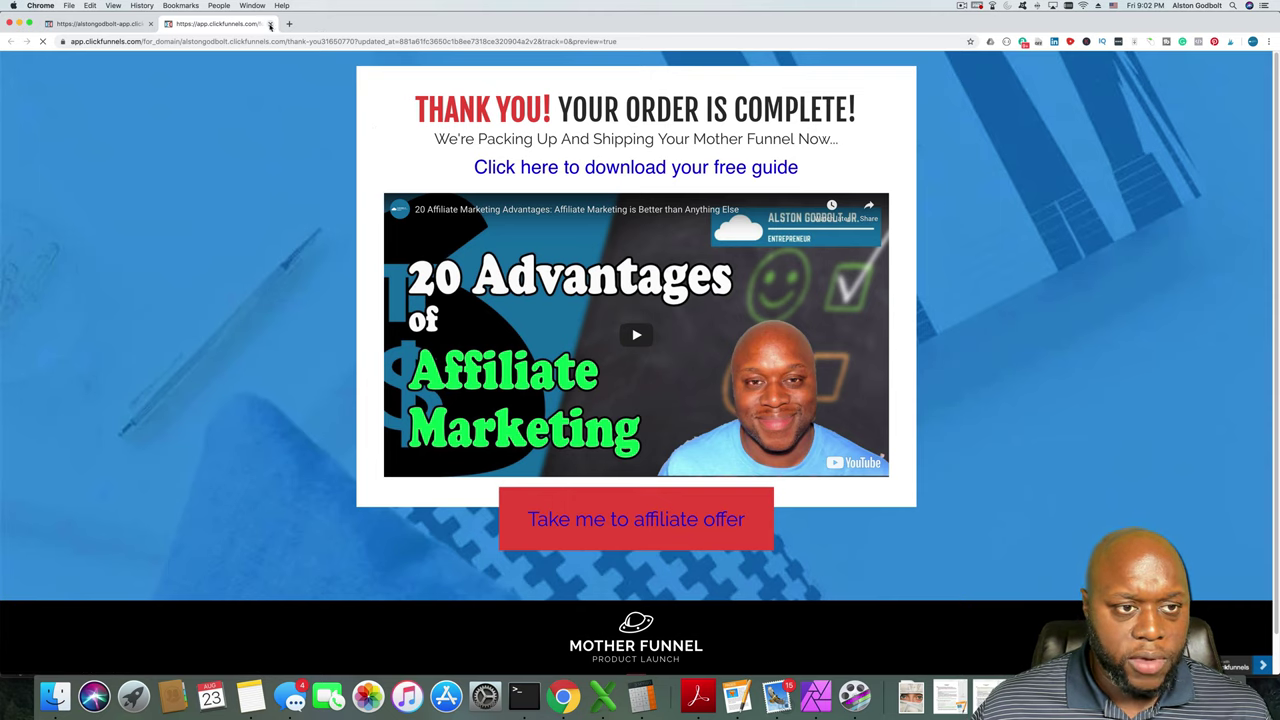
pyautogui.click(271, 23)
# Try recently used colors on the "Take me to affiliate offer" link.
pyautogui.click(674, 552)
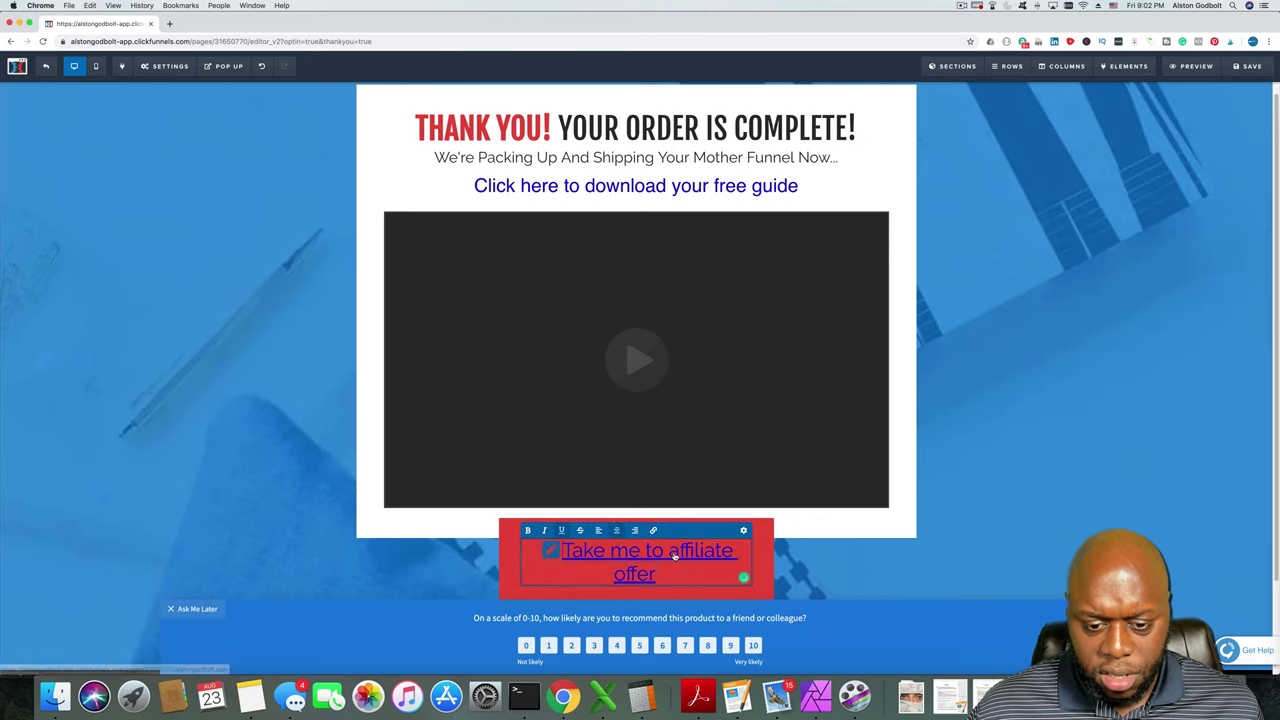
pyautogui.click(638, 555)
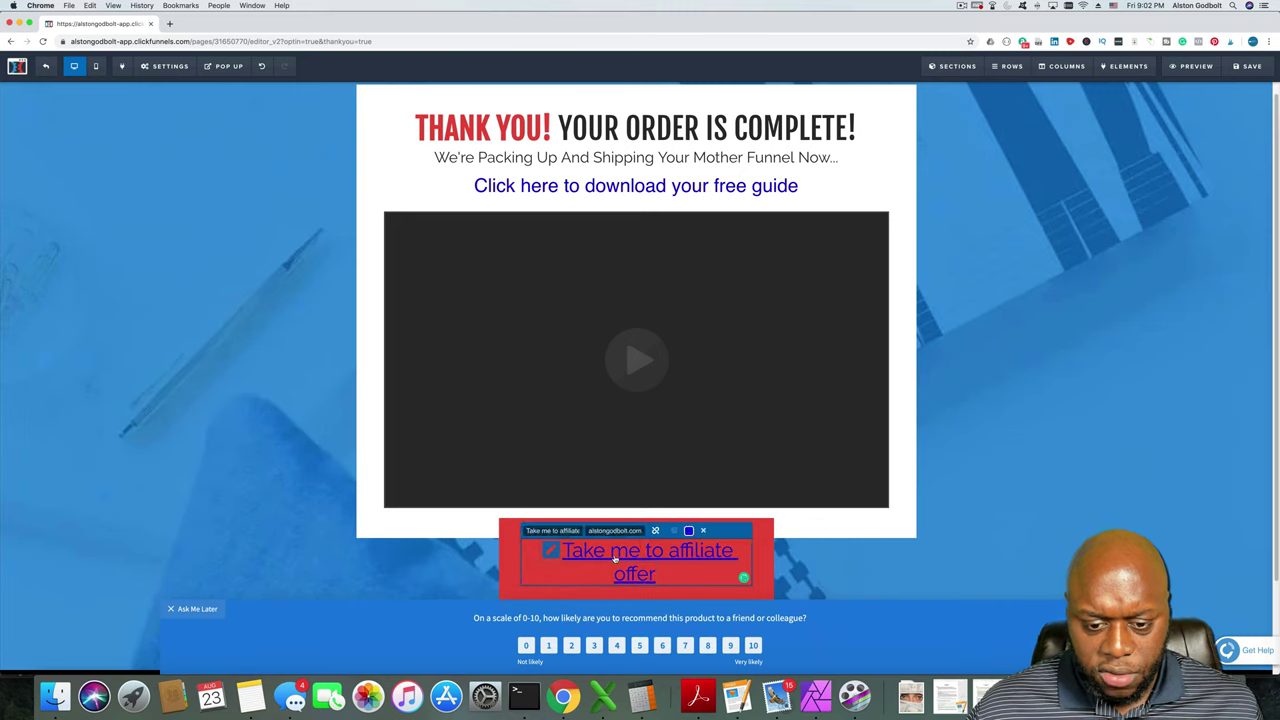
pyautogui.tripleClick(615, 560)
pyautogui.click(689, 531)
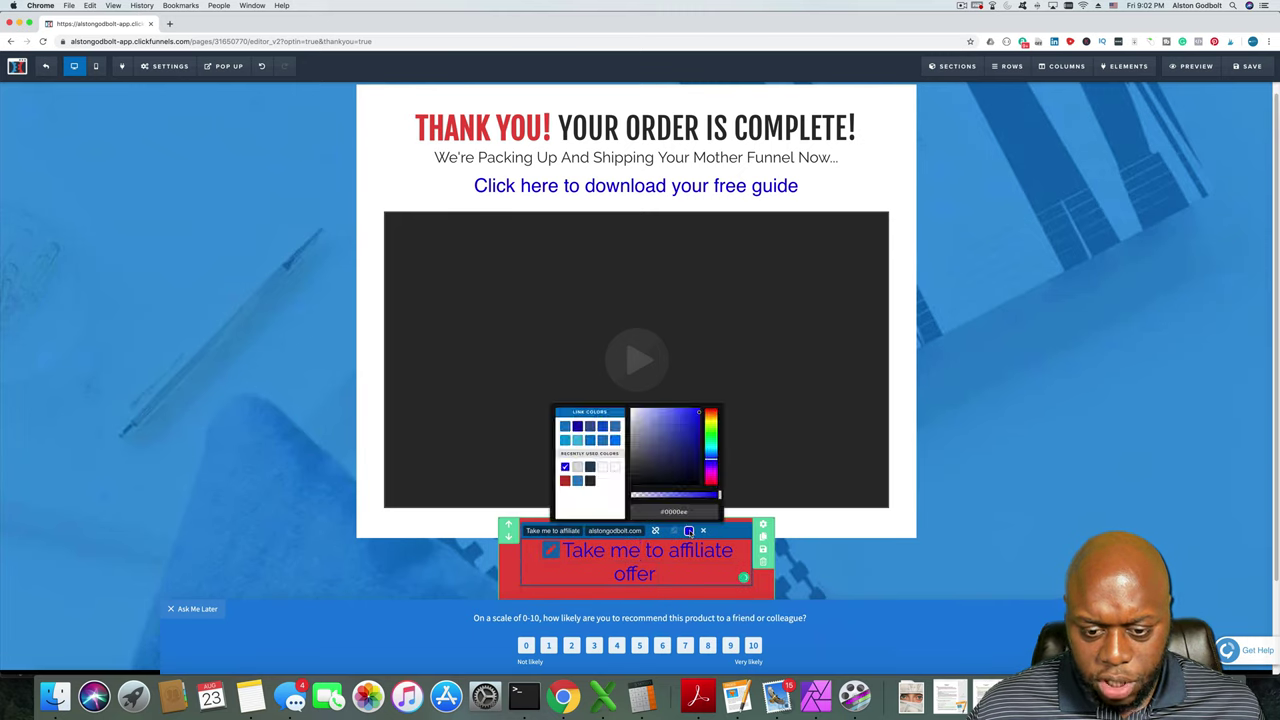
pyautogui.click(602, 468)
pyautogui.click(578, 468)
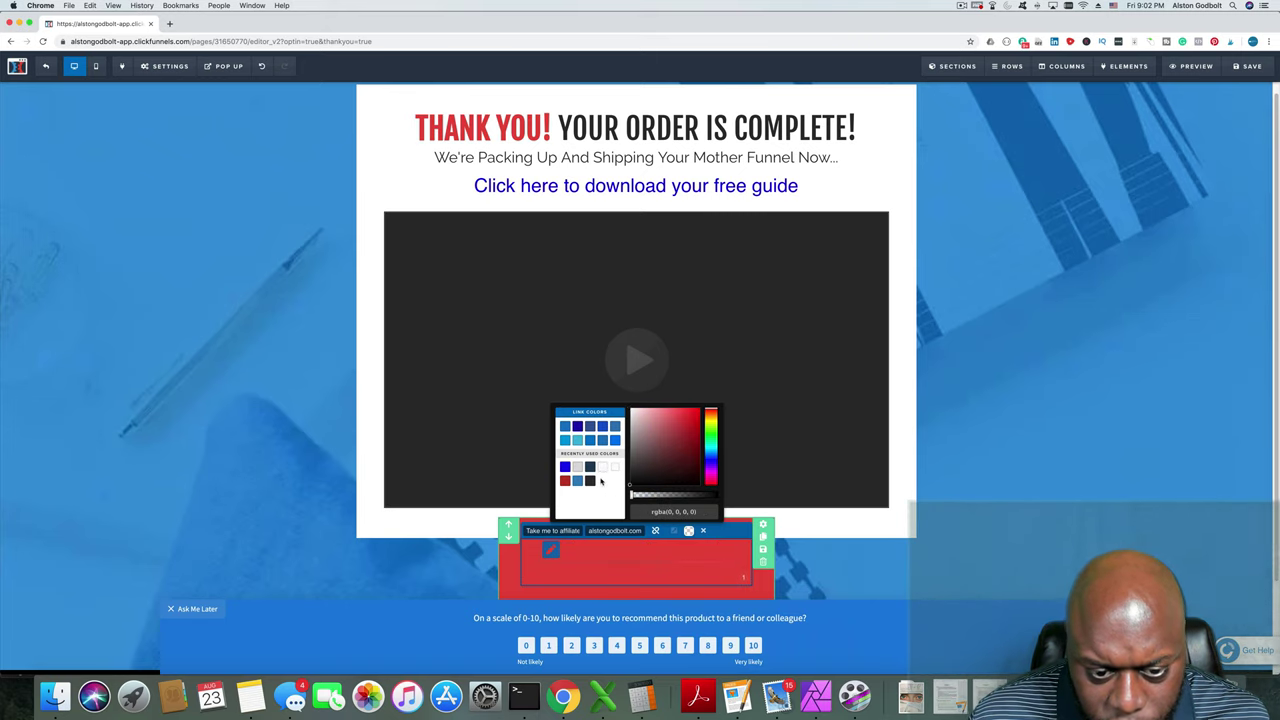
pyautogui.click(640, 565)
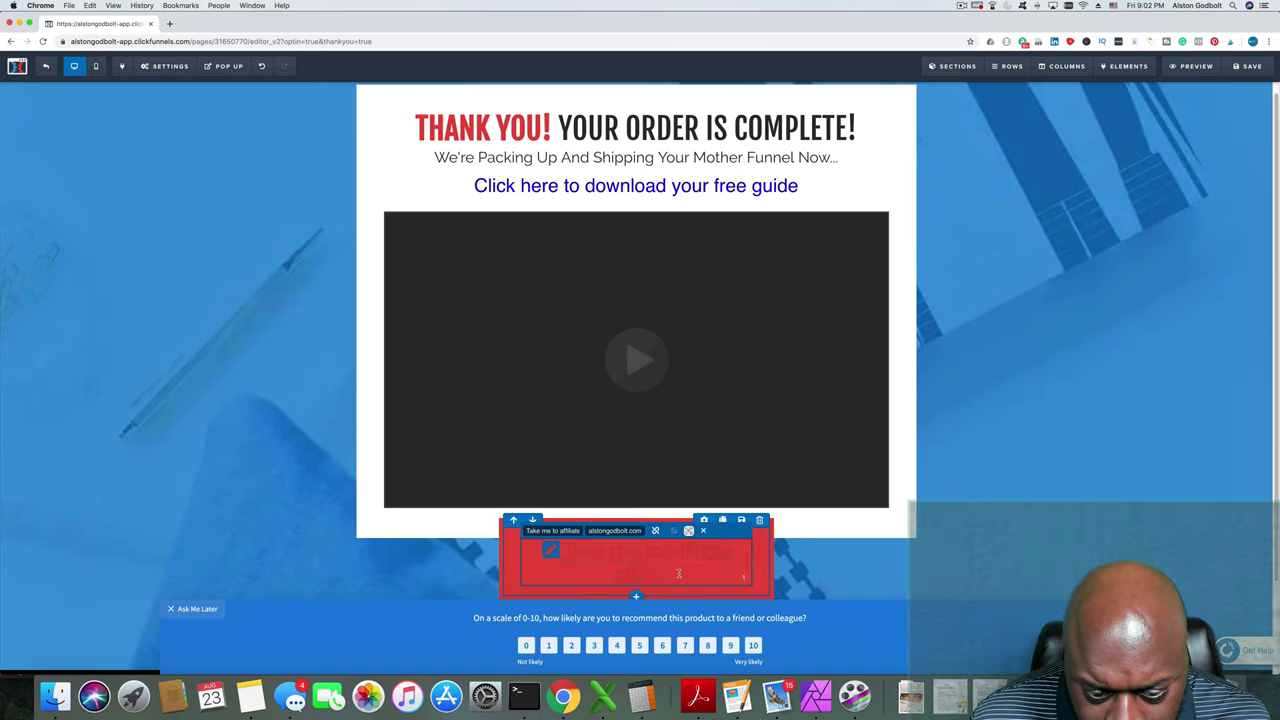
# Set the link color of "Take me to affiliate offer" to white and deselect the text.
pyautogui.tripleClick(645, 562)
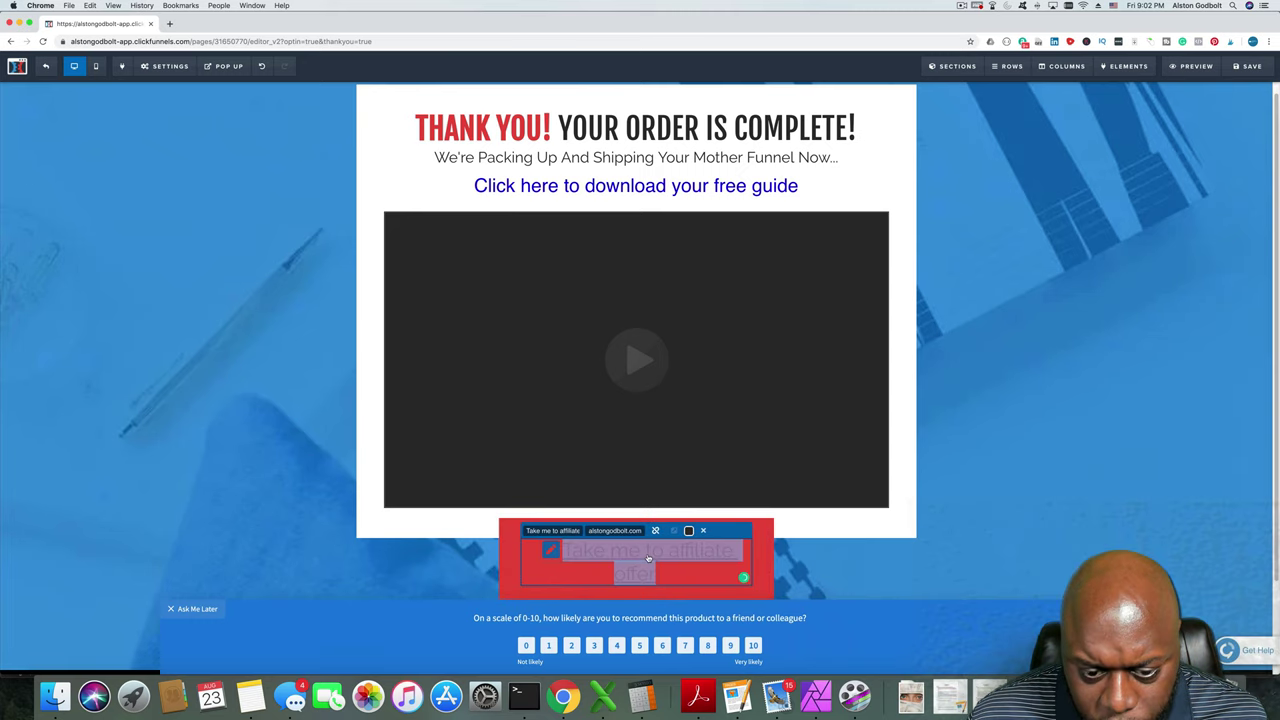
pyautogui.click(690, 530)
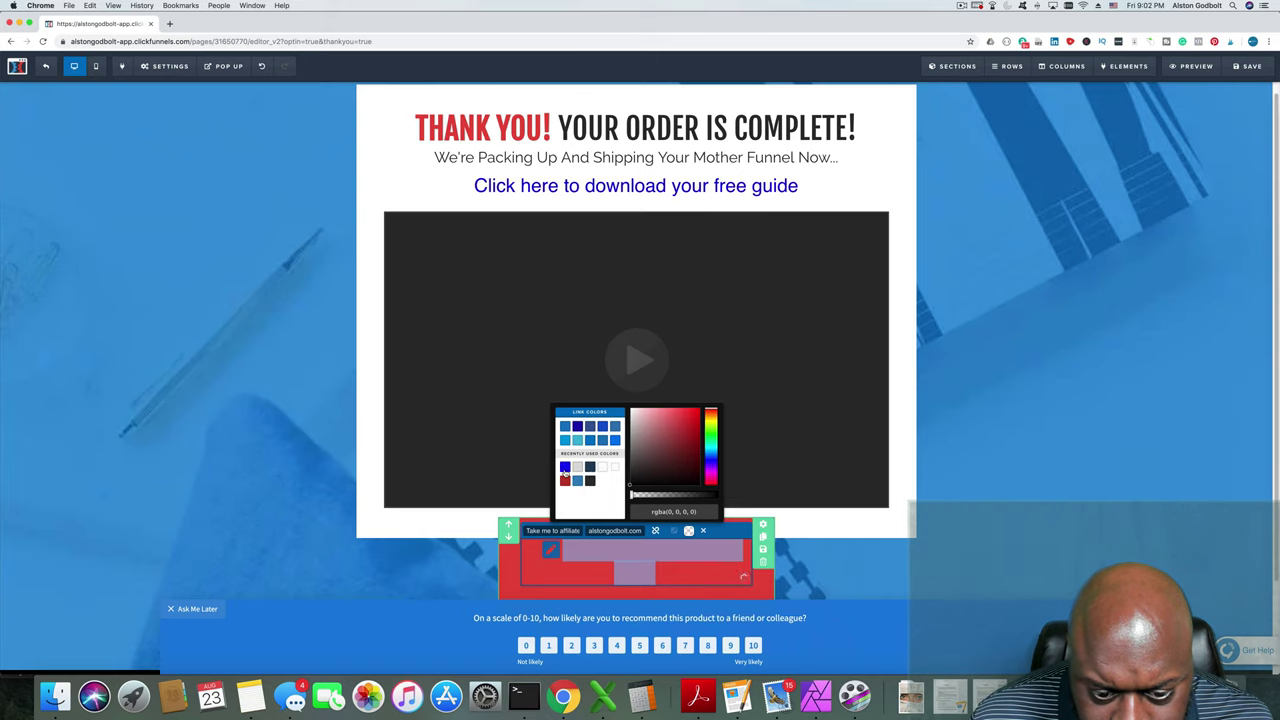
pyautogui.click(565, 467)
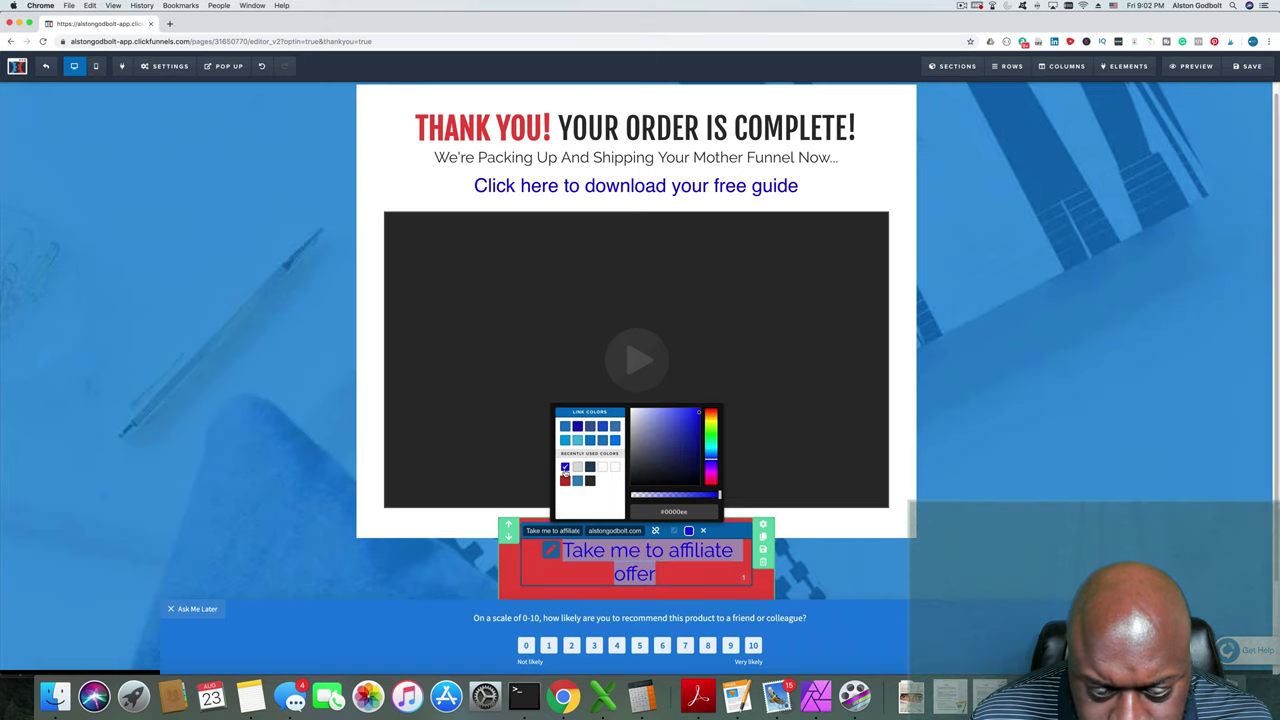
pyautogui.click(632, 414)
pyautogui.click(1025, 494)
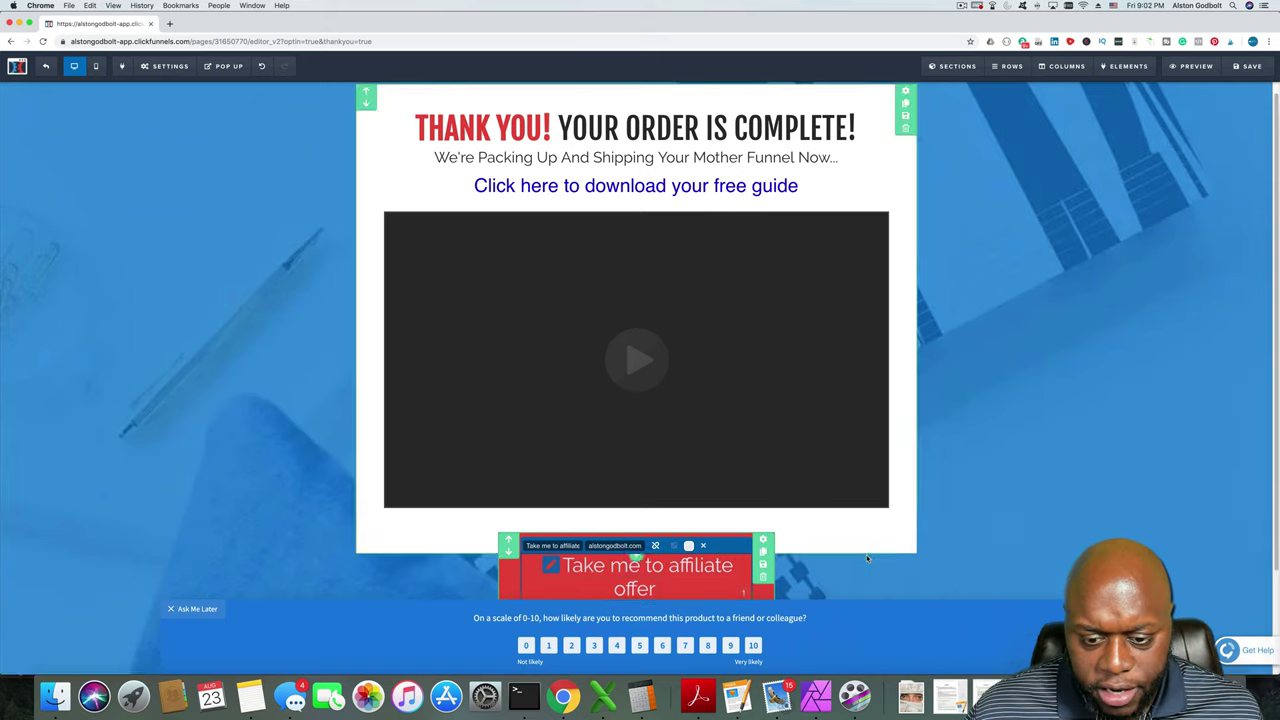
pyautogui.click(1010, 513)
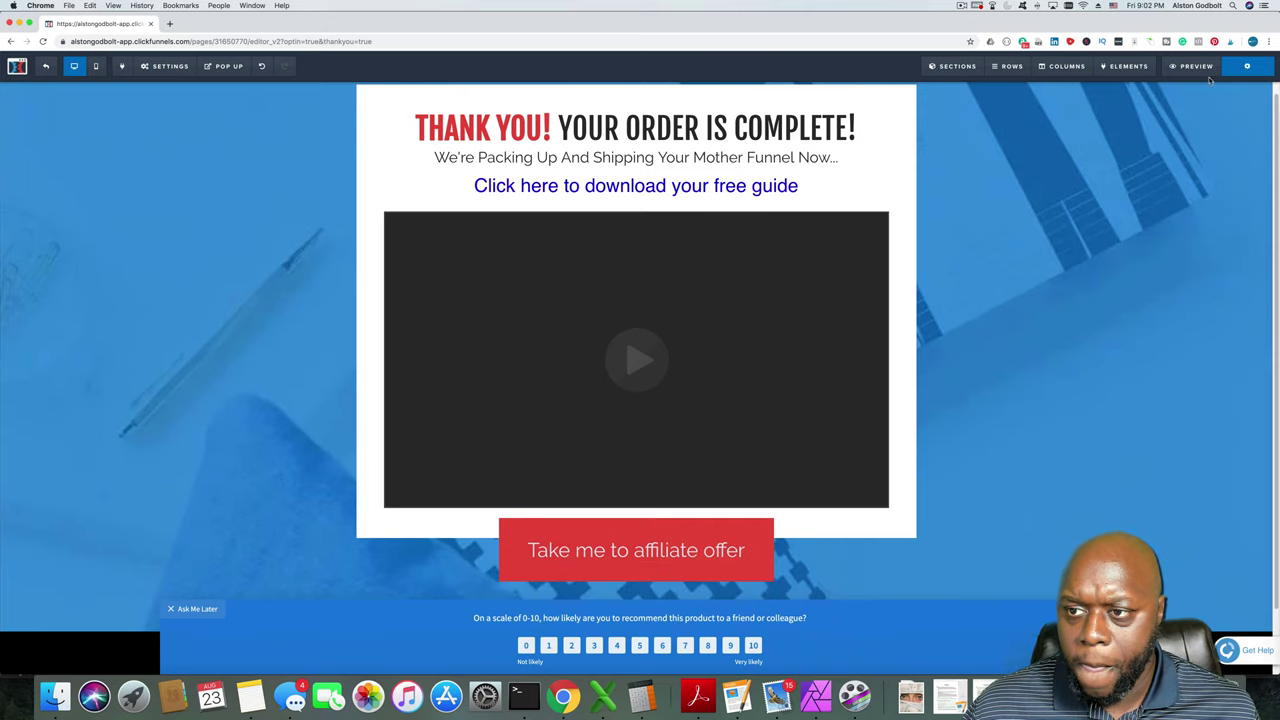
# Preview the thank-you page to check the recolored affiliate offer link, then close the preview.
pyautogui.click(1192, 70)
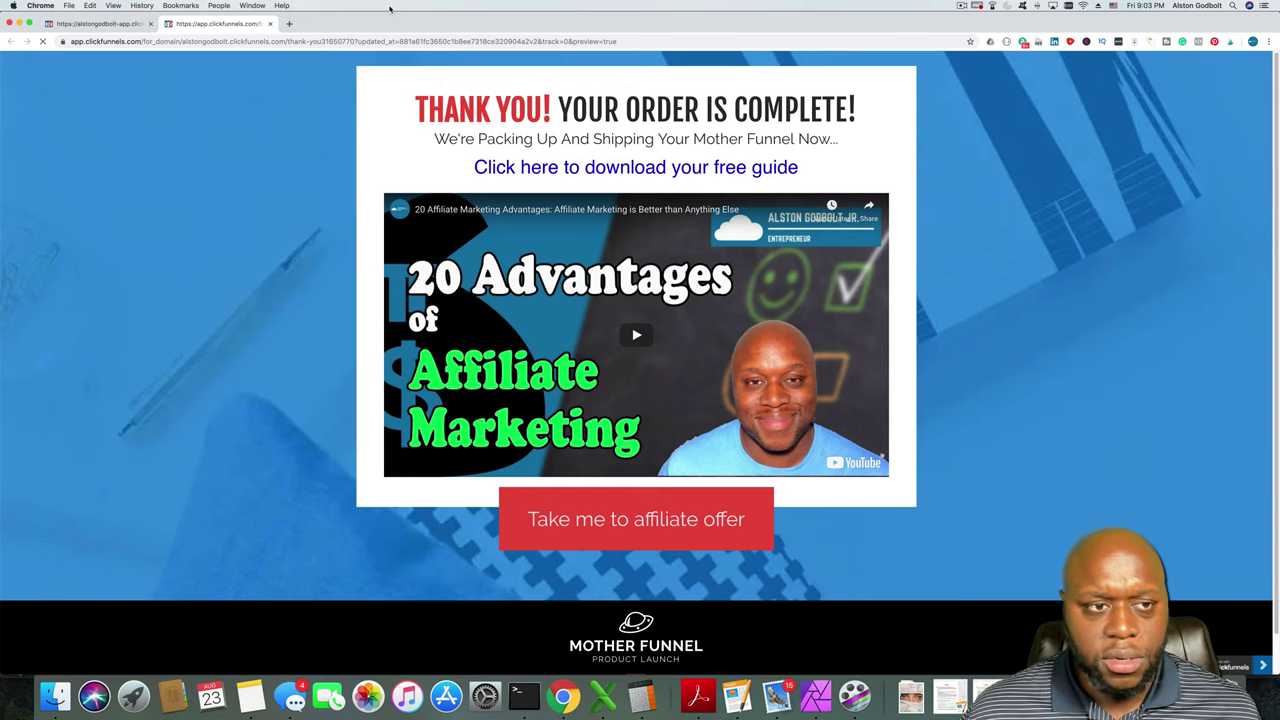
pyautogui.click(269, 23)
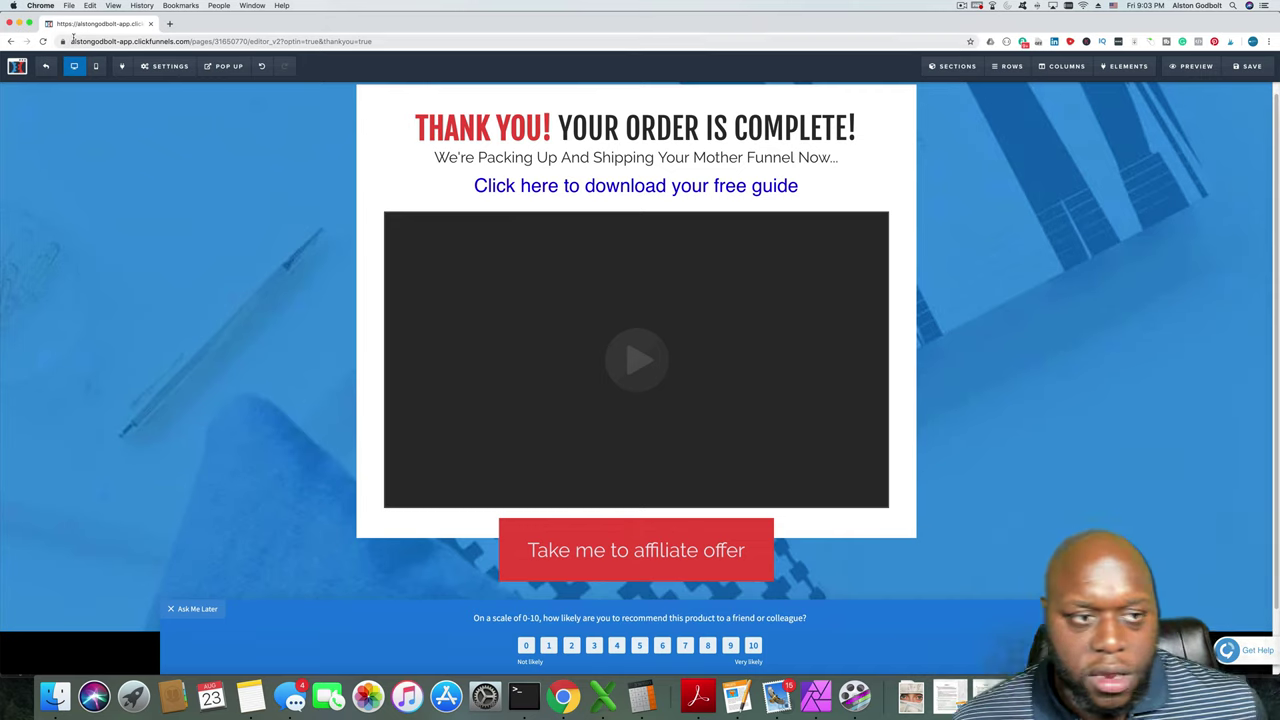
# Show the thank-you page's pop-up and add a two-column row to it.
pyautogui.moveTo(202, 68)
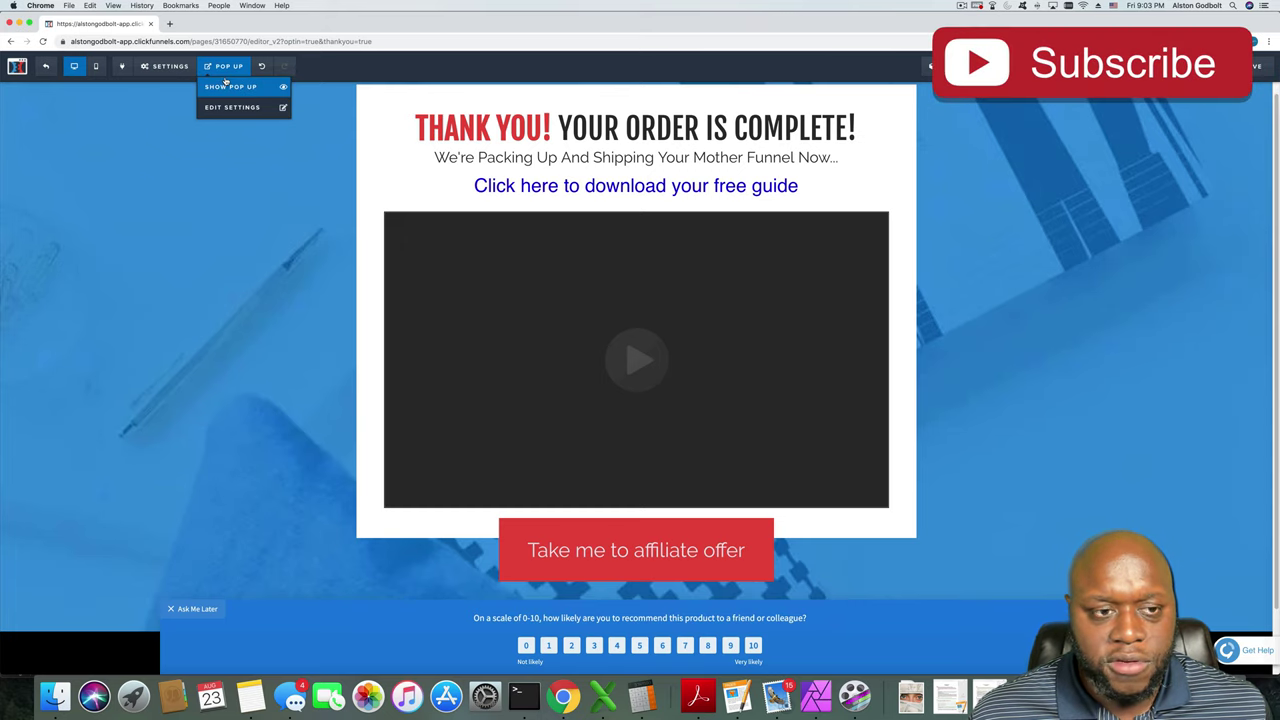
pyautogui.click(228, 87)
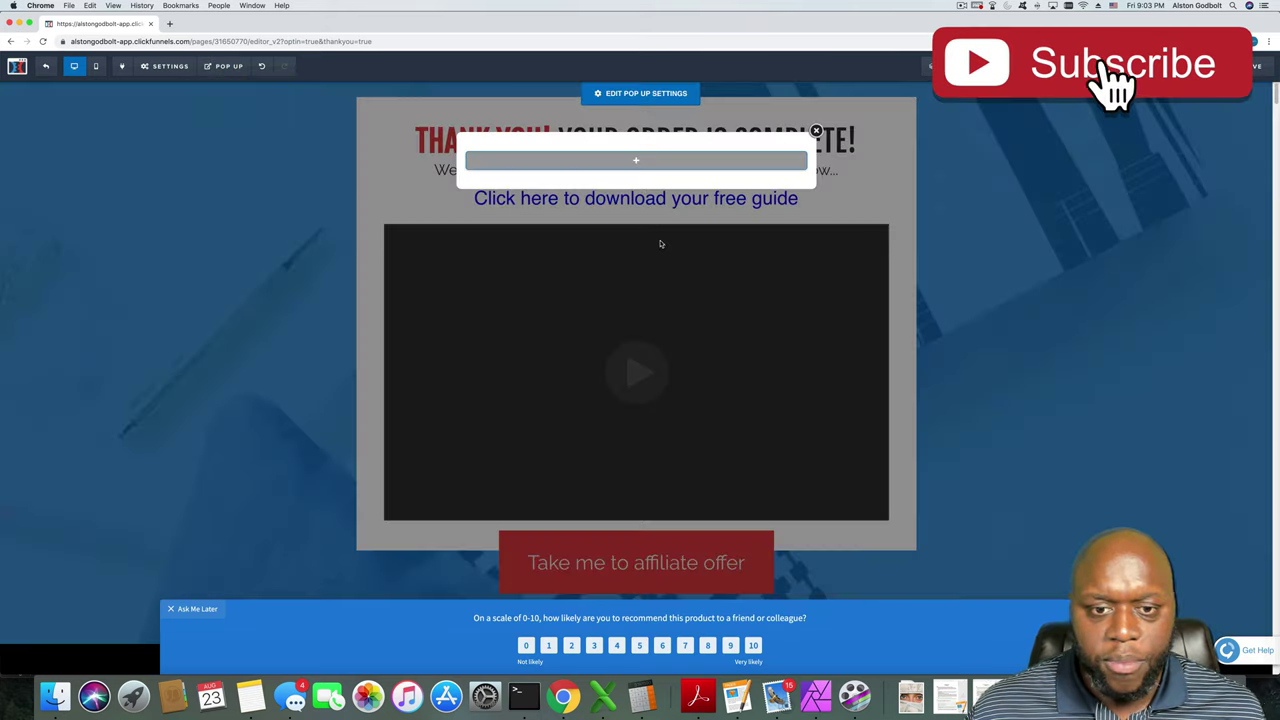
pyautogui.click(660, 166)
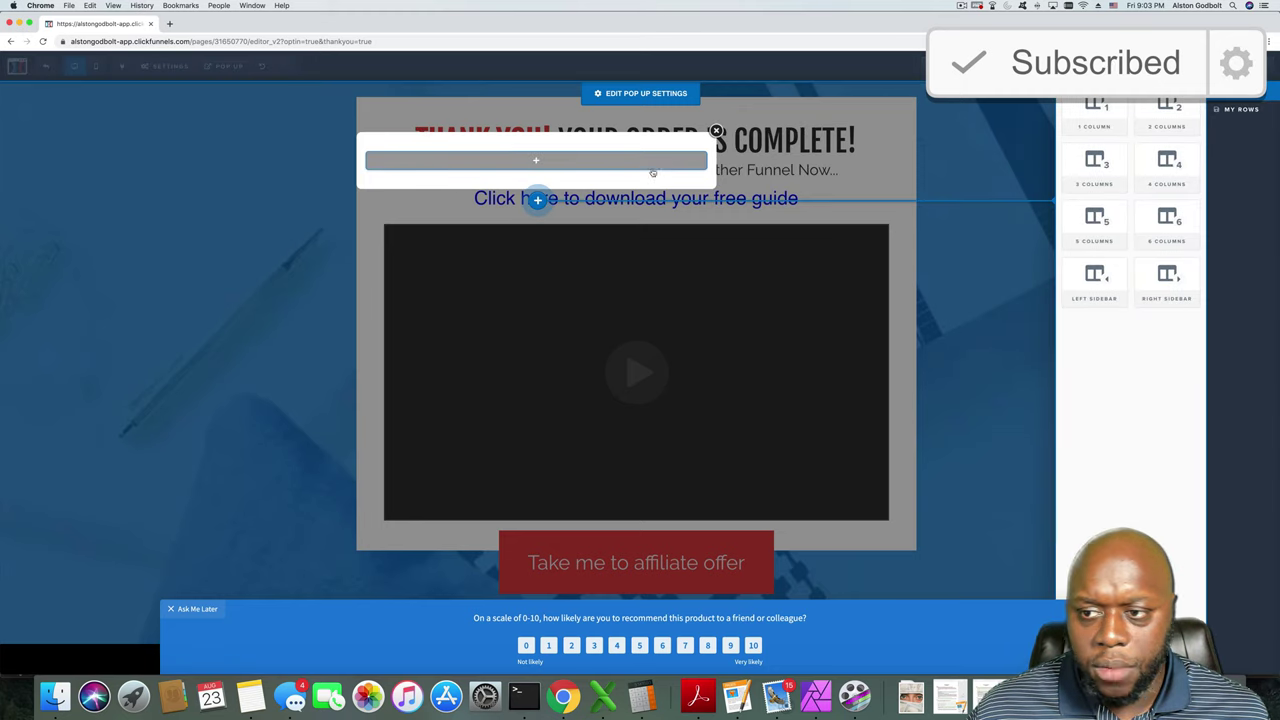
pyautogui.click(1176, 122)
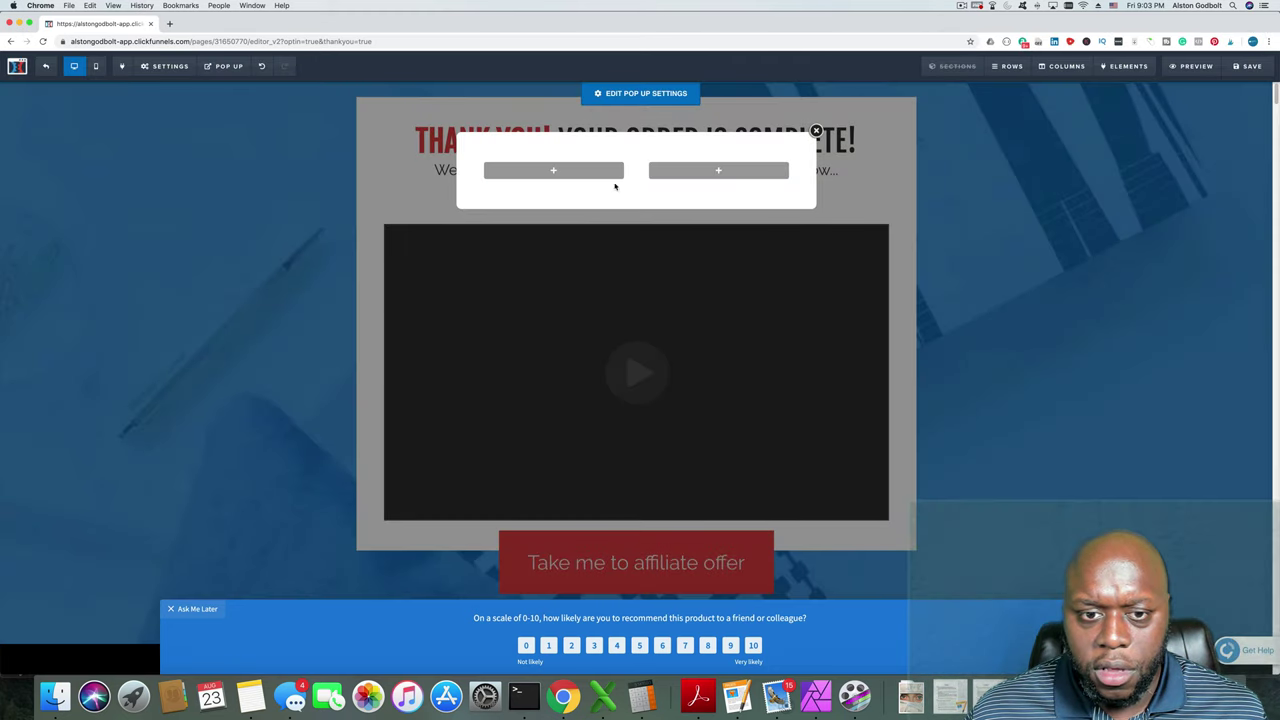
# Add a headline reading "DON'T LEAVE ME!!!" to the pop-up's first column and close the pop-up.
pyautogui.click(586, 170)
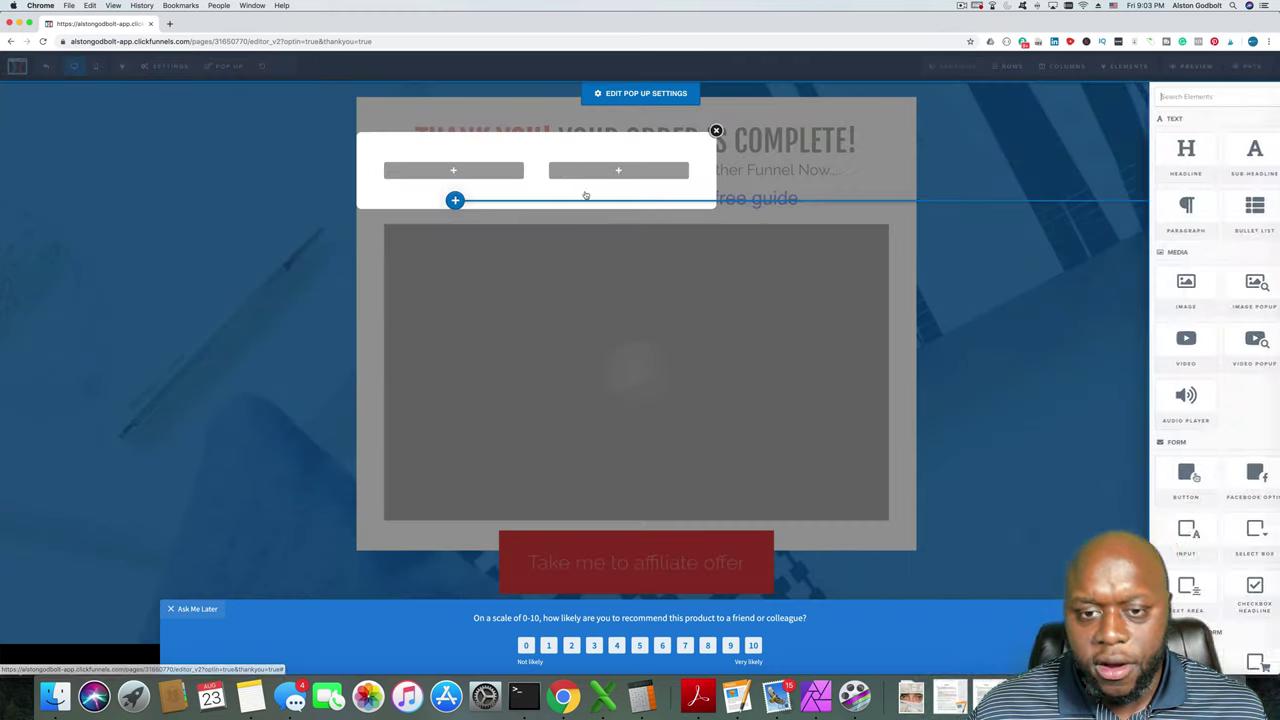
pyautogui.click(1092, 153)
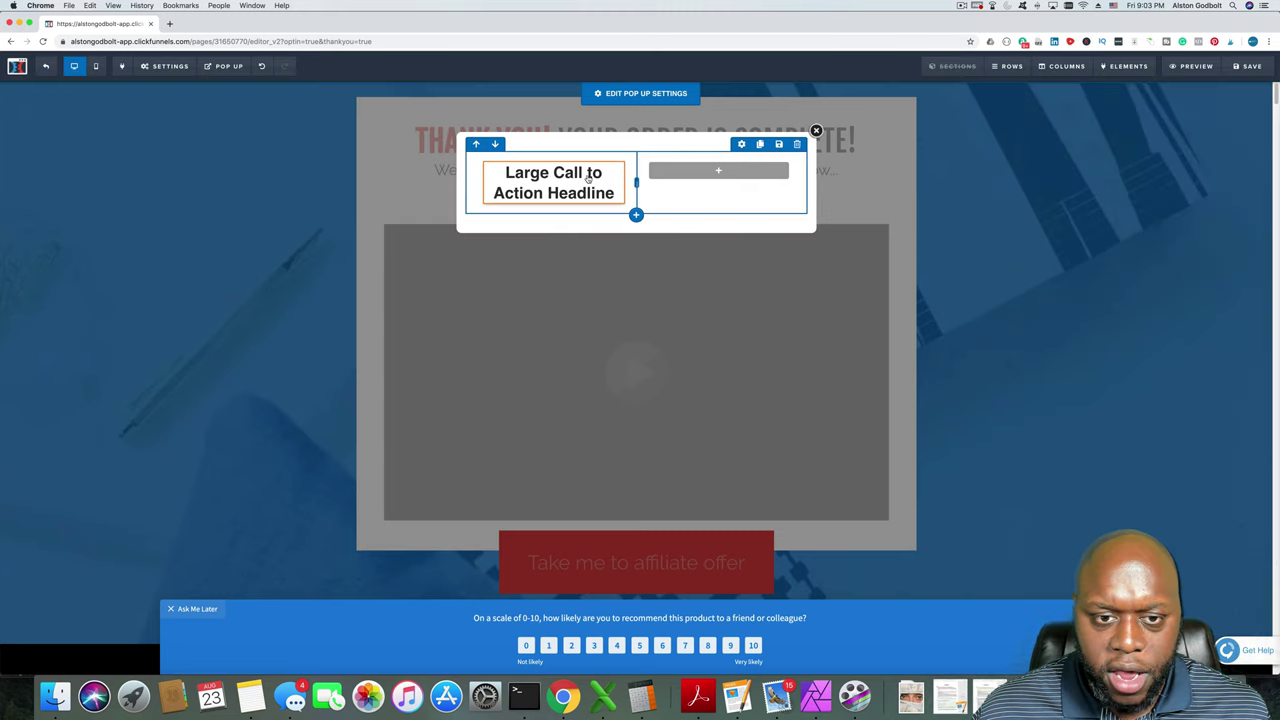
pyautogui.click(574, 178)
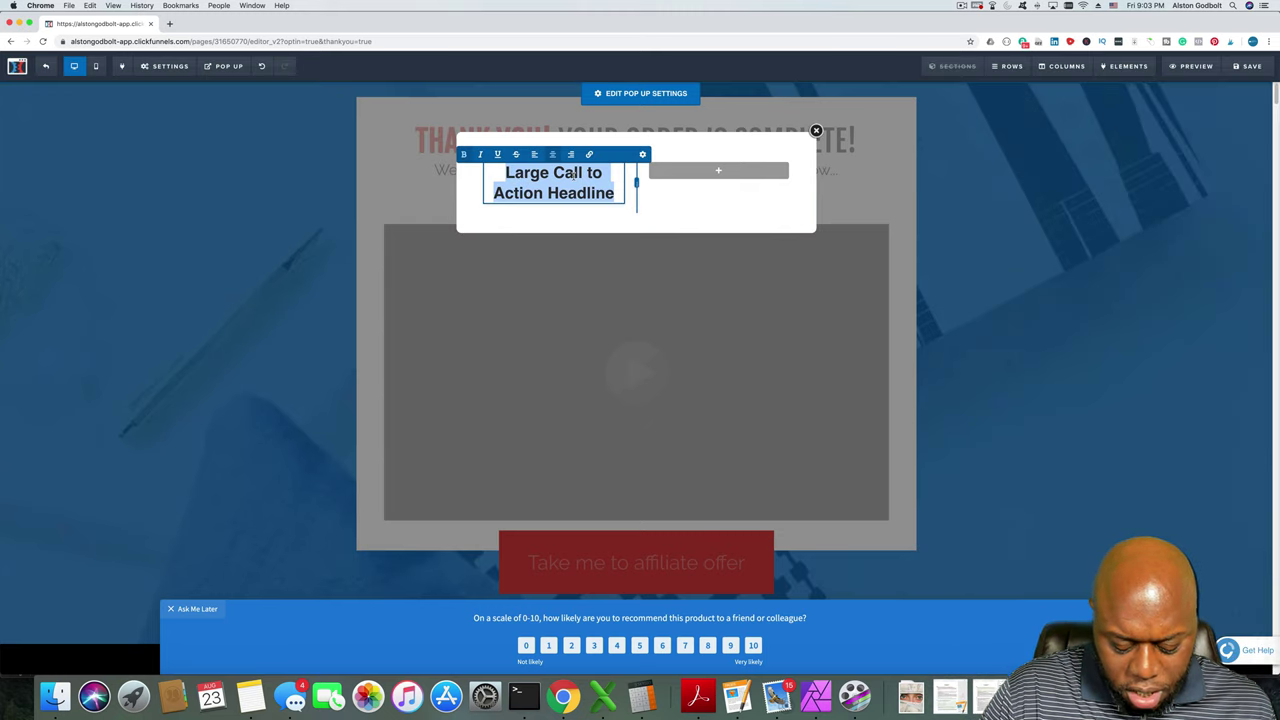
pyautogui.write('DONT')
pyautogui.press('BackSpace')
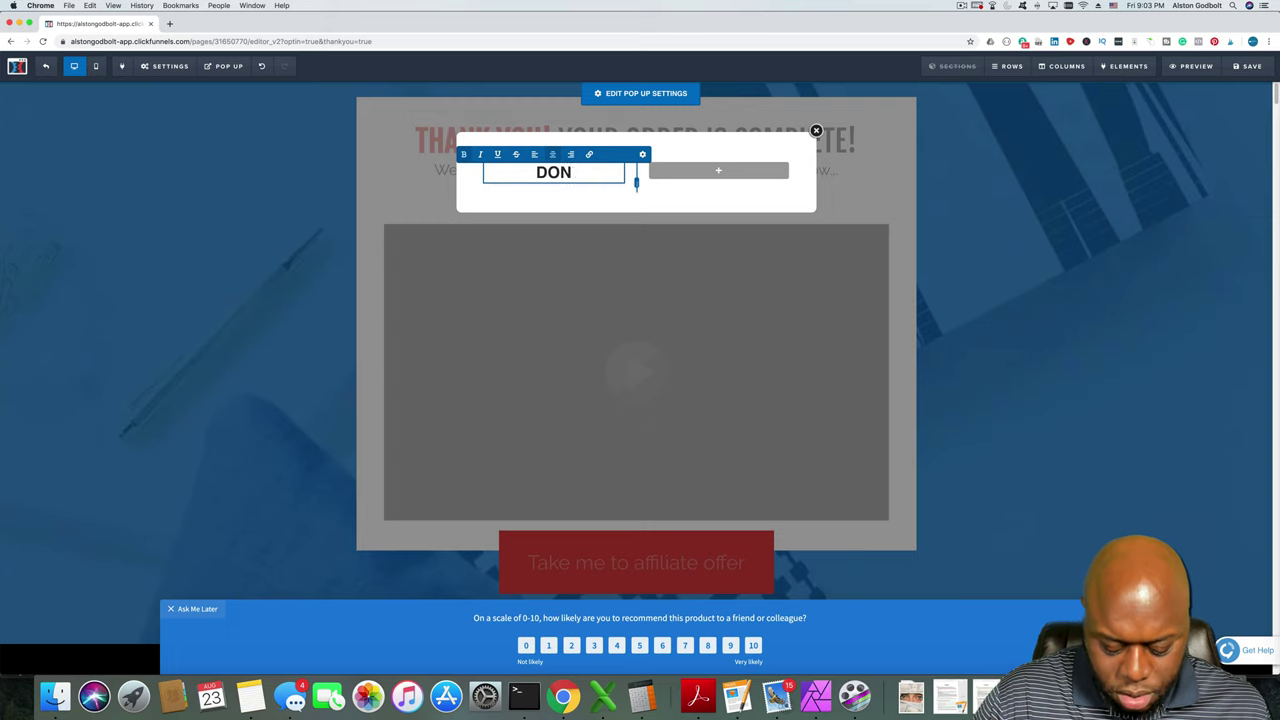
pyautogui.write("'T LEAVE ME")
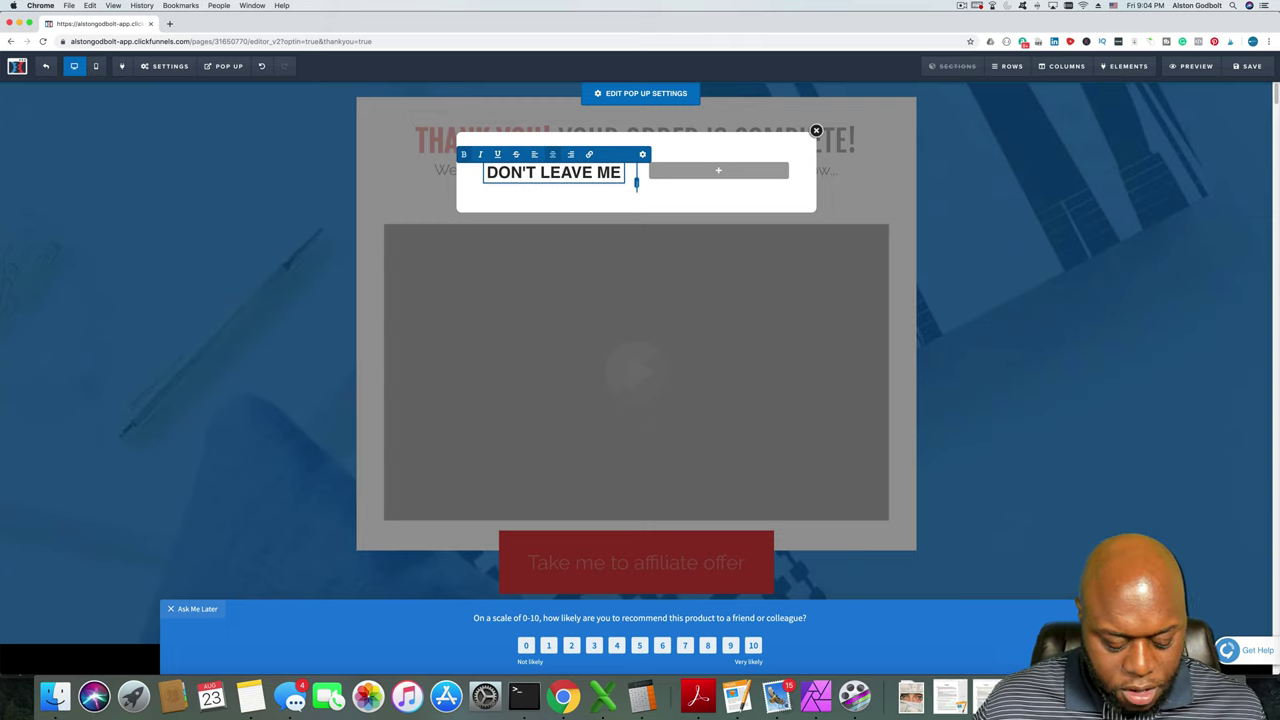
pyautogui.write('!!!')
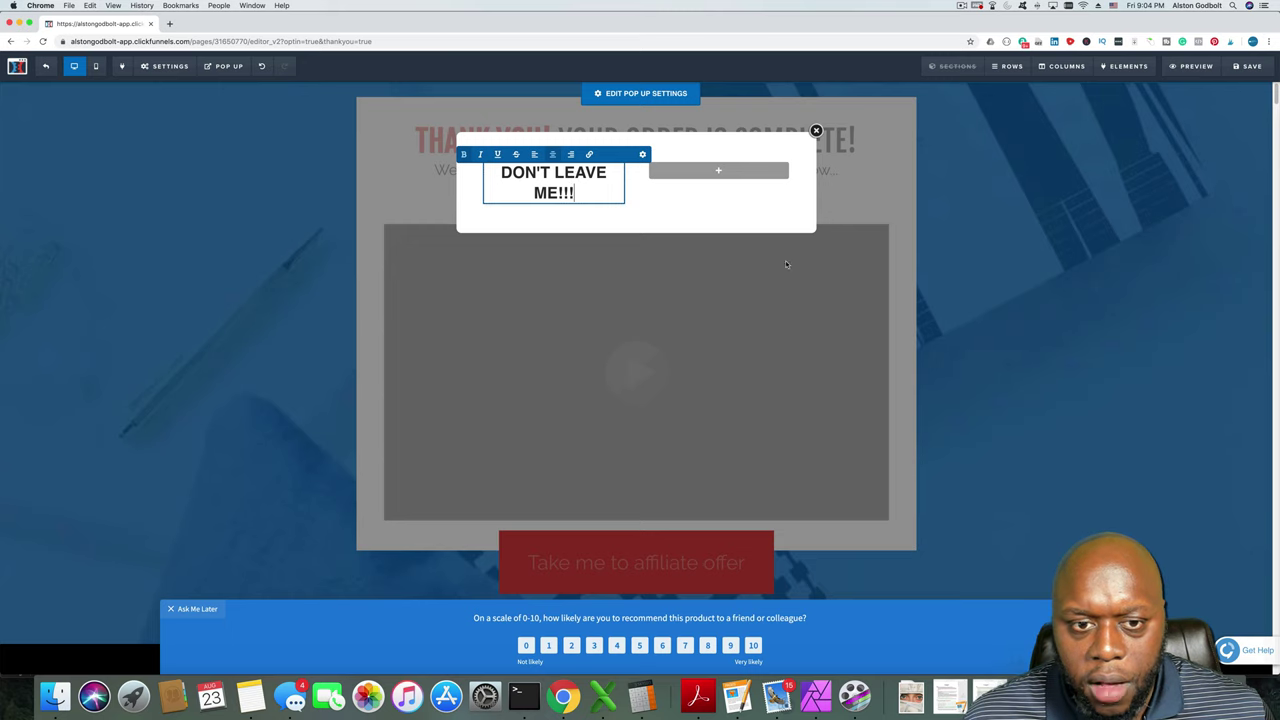
pyautogui.click(726, 300)
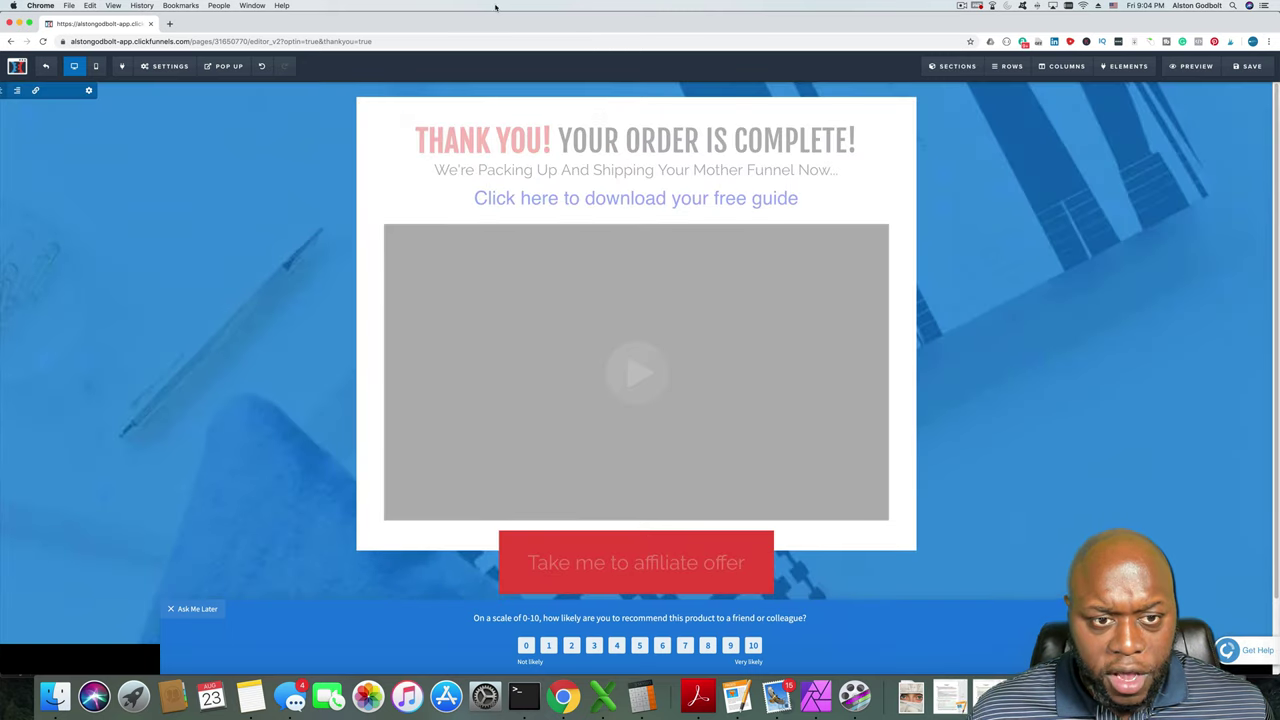
# Save the thank-you page, preview it, and close the preview.
pyautogui.click(1247, 70)
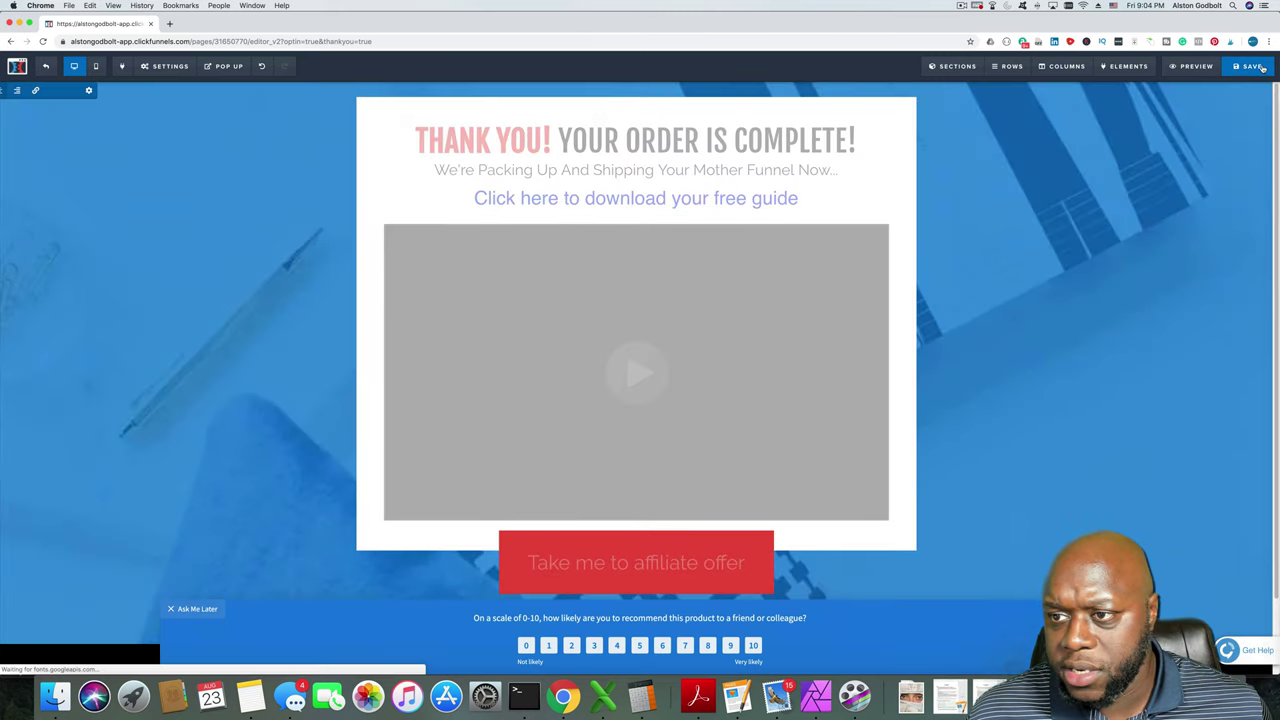
pyautogui.click(1193, 75)
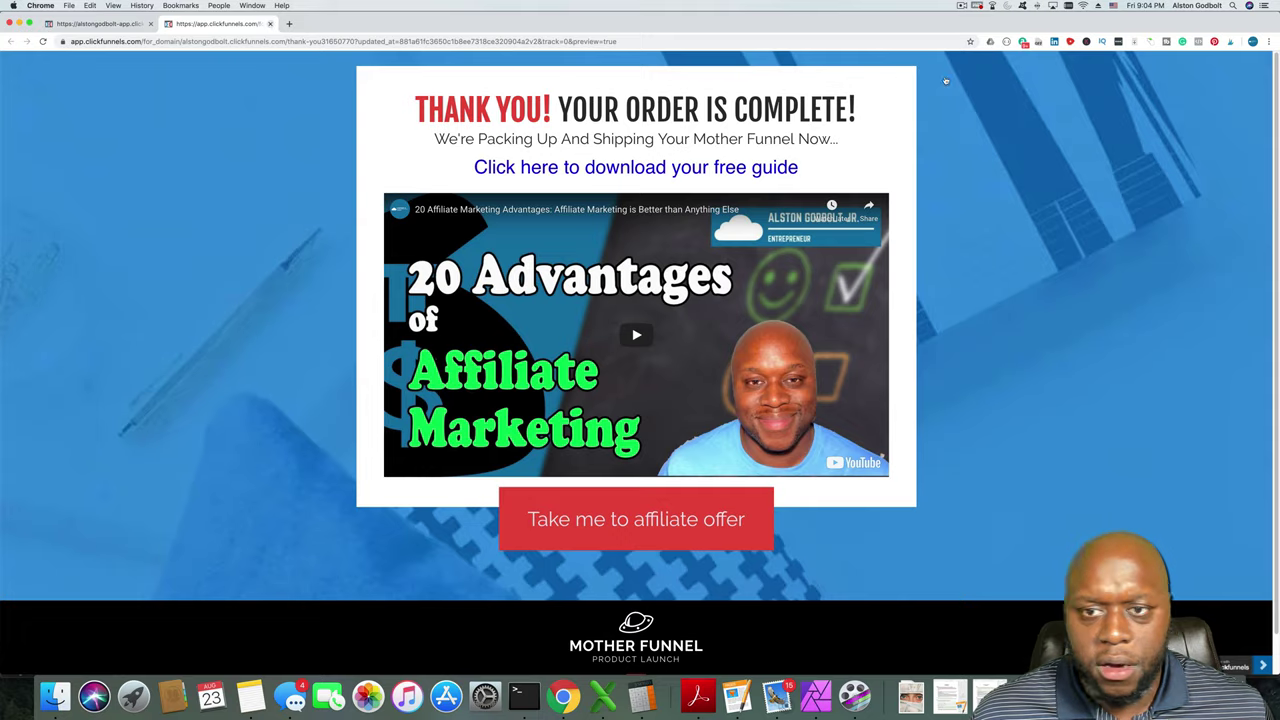
pyautogui.click(270, 23)
# Save and preview the thank-you page again to test the "Take me to affiliate offer" link, reload its target page, and close it.
pyautogui.click(1248, 66)
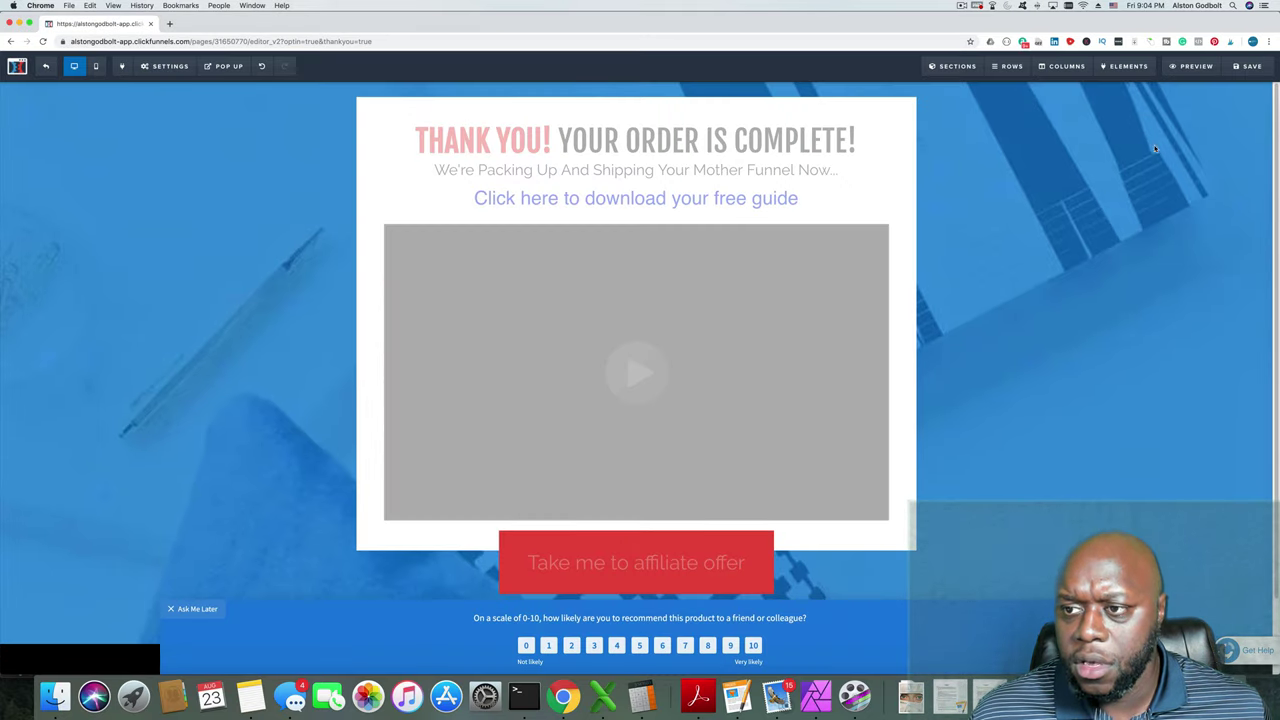
pyautogui.click(1190, 66)
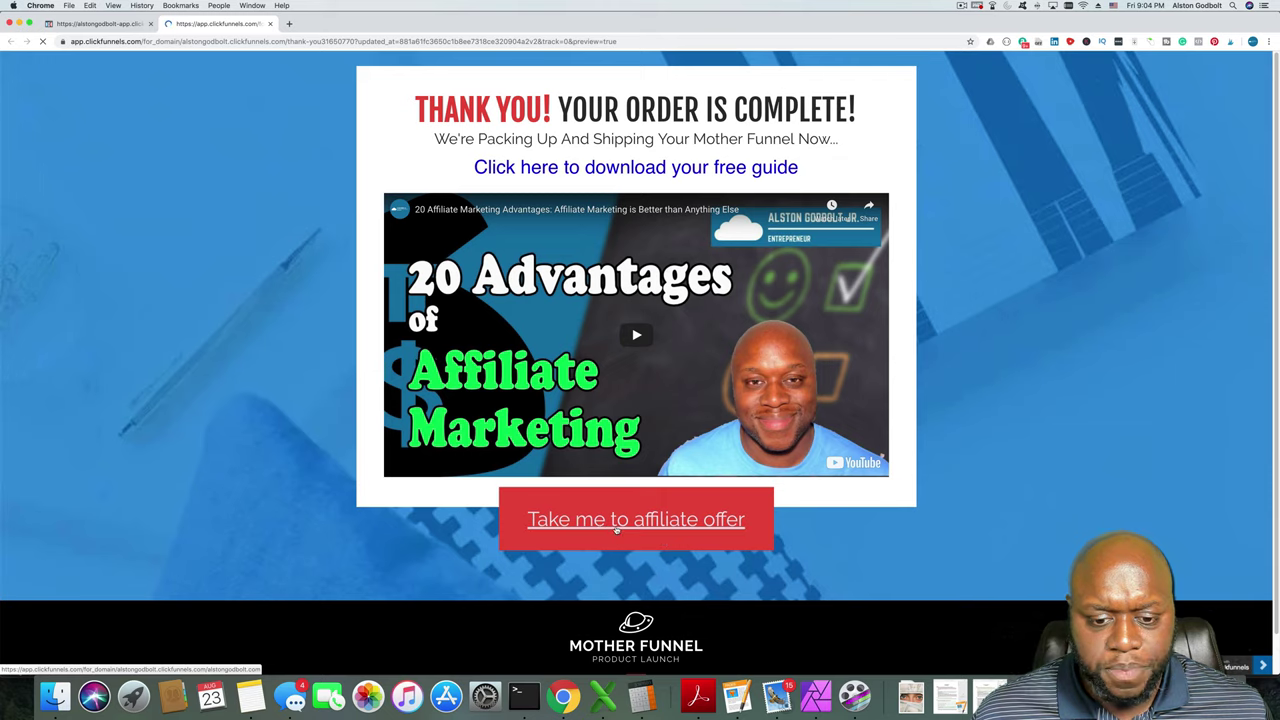
pyautogui.click(665, 169)
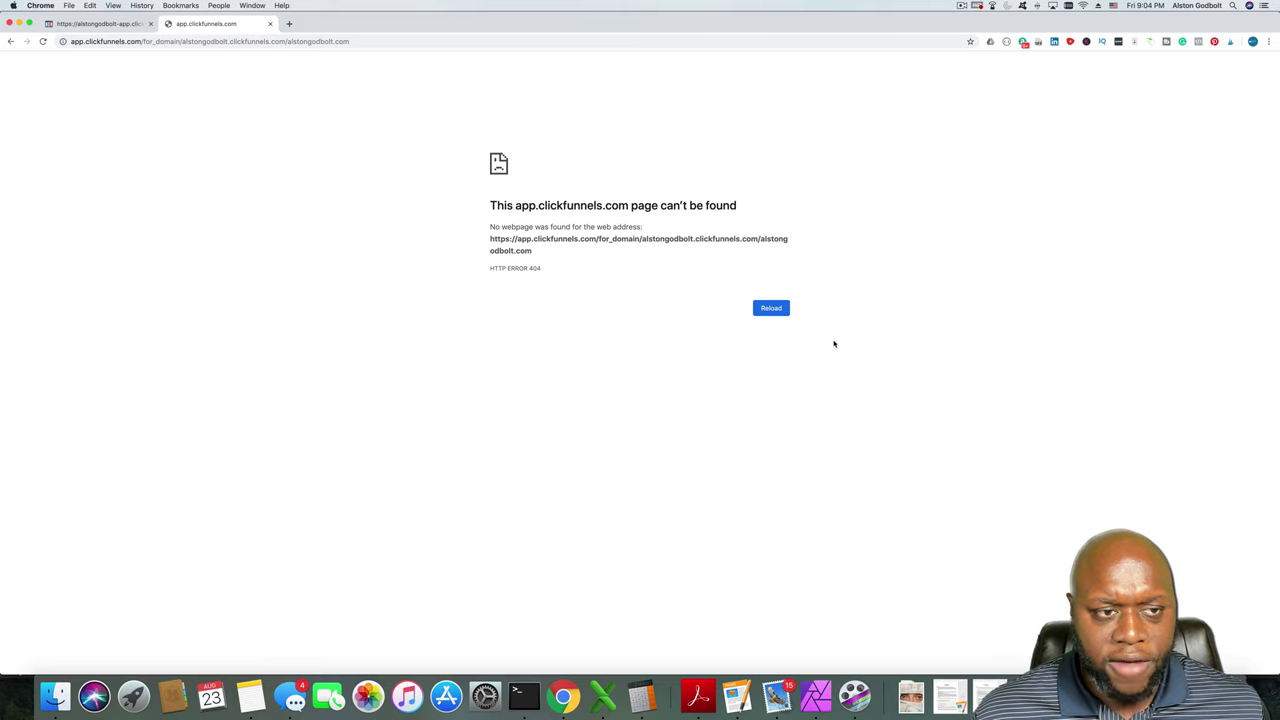
pyautogui.click(786, 312)
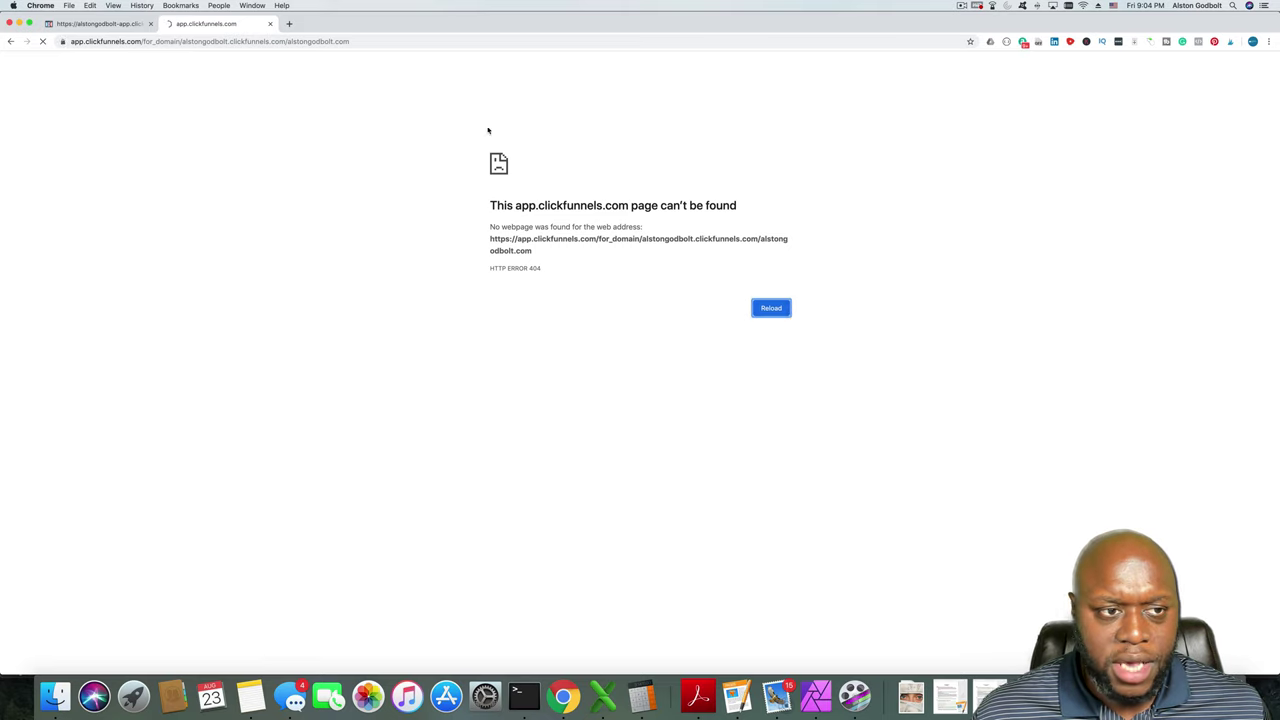
pyautogui.click(270, 23)
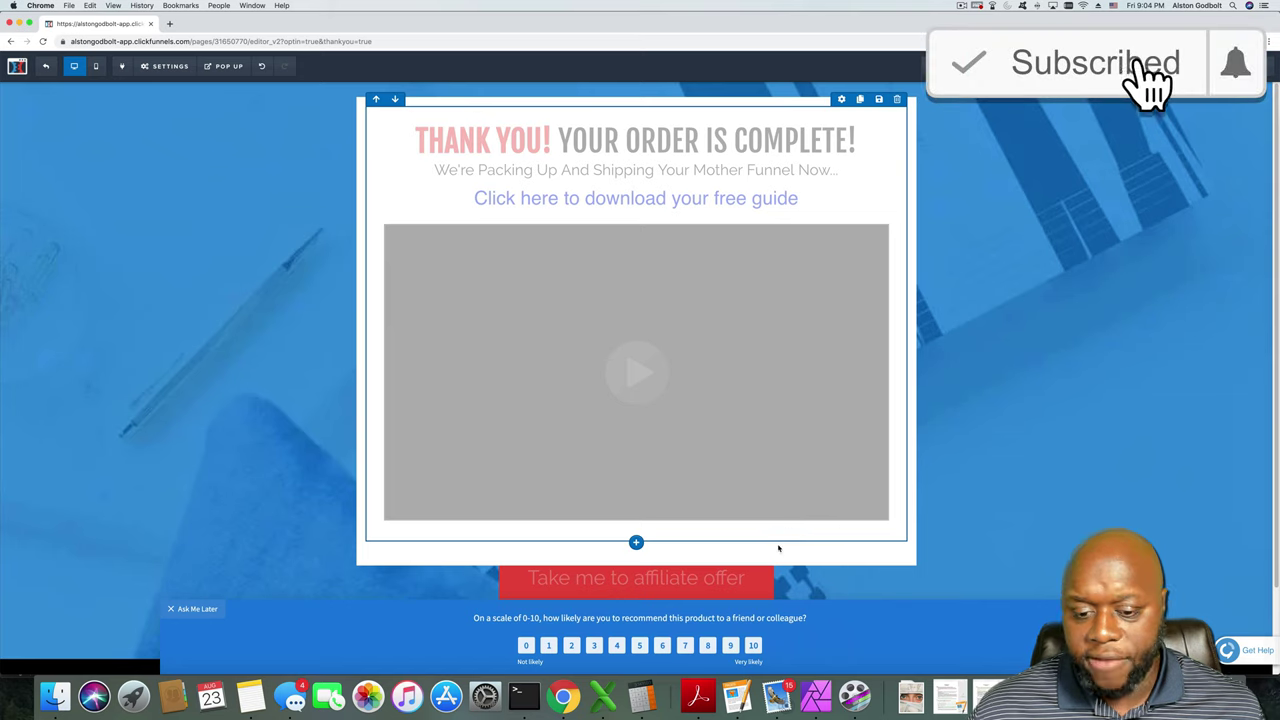
pyautogui.click(165, 66)
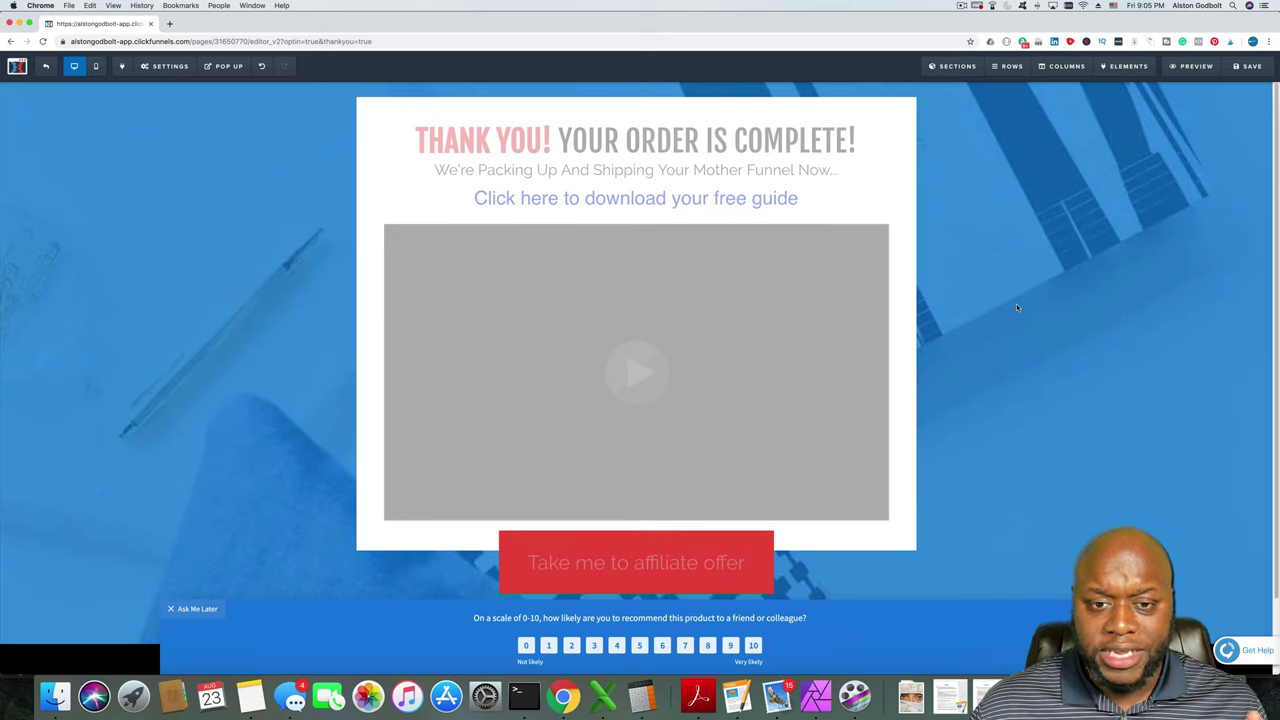
# Clear the "THANK YOU! YOUR ORDER IS COMPLETE!" headline text, undo the deletion, and deselect the headline.
pyautogui.click(716, 143)
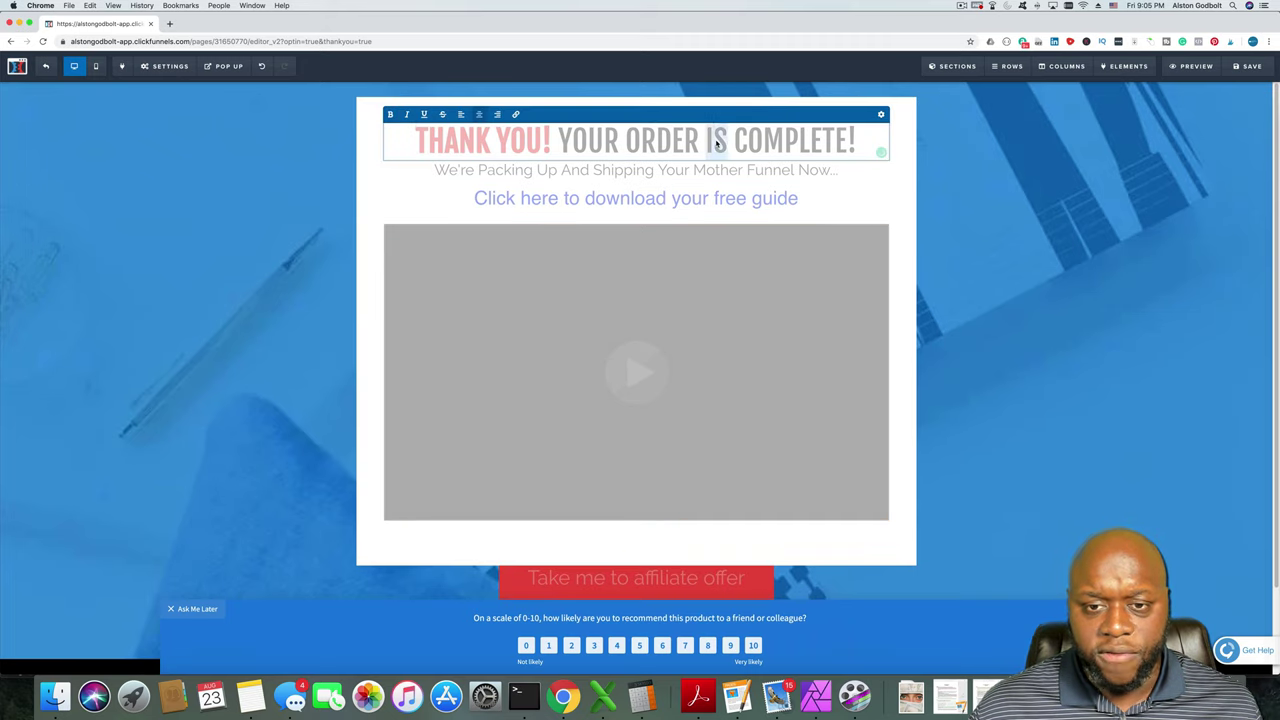
pyautogui.tripleClick(716, 143)
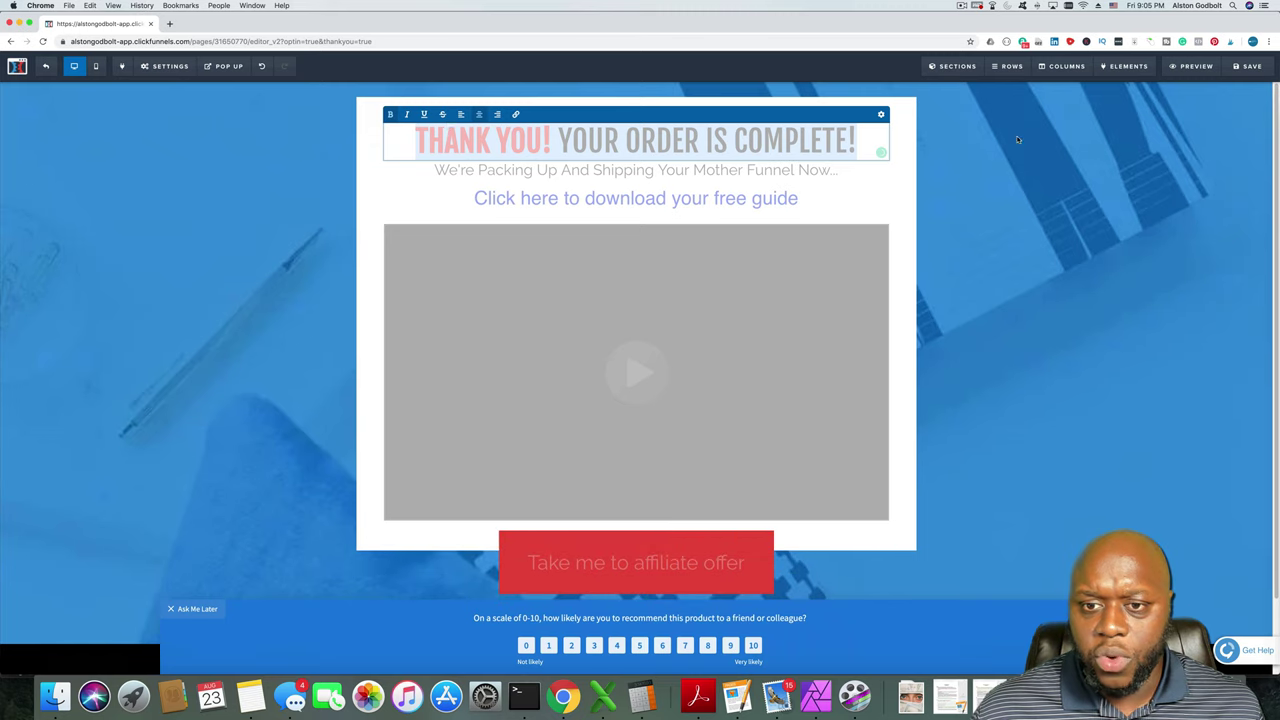
pyautogui.press('BackSpace')
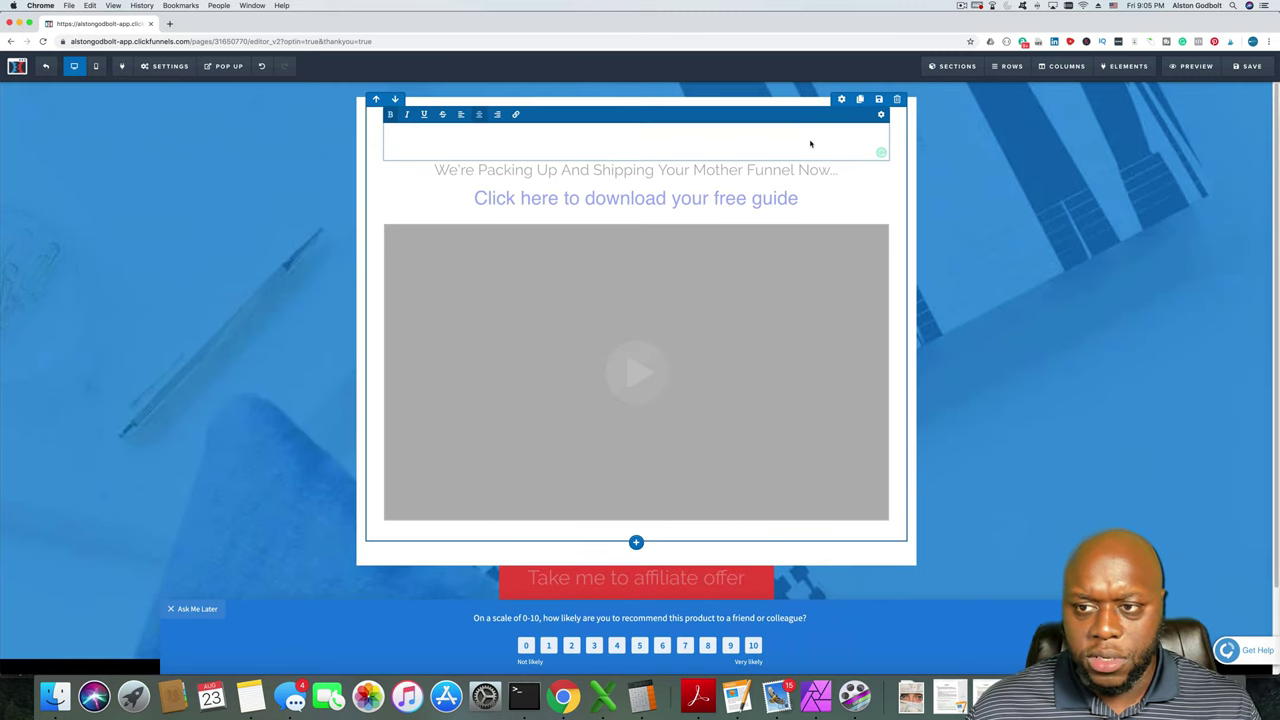
pyautogui.press('super+z')
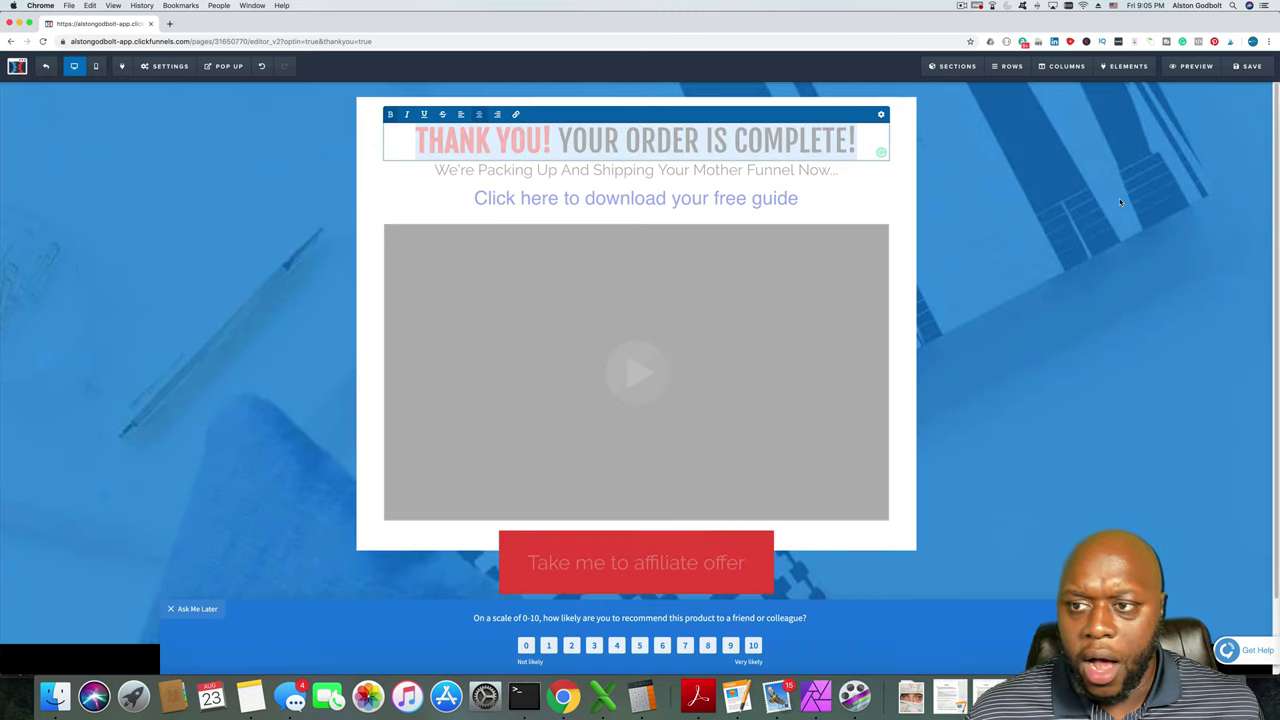
pyautogui.click(1180, 130)
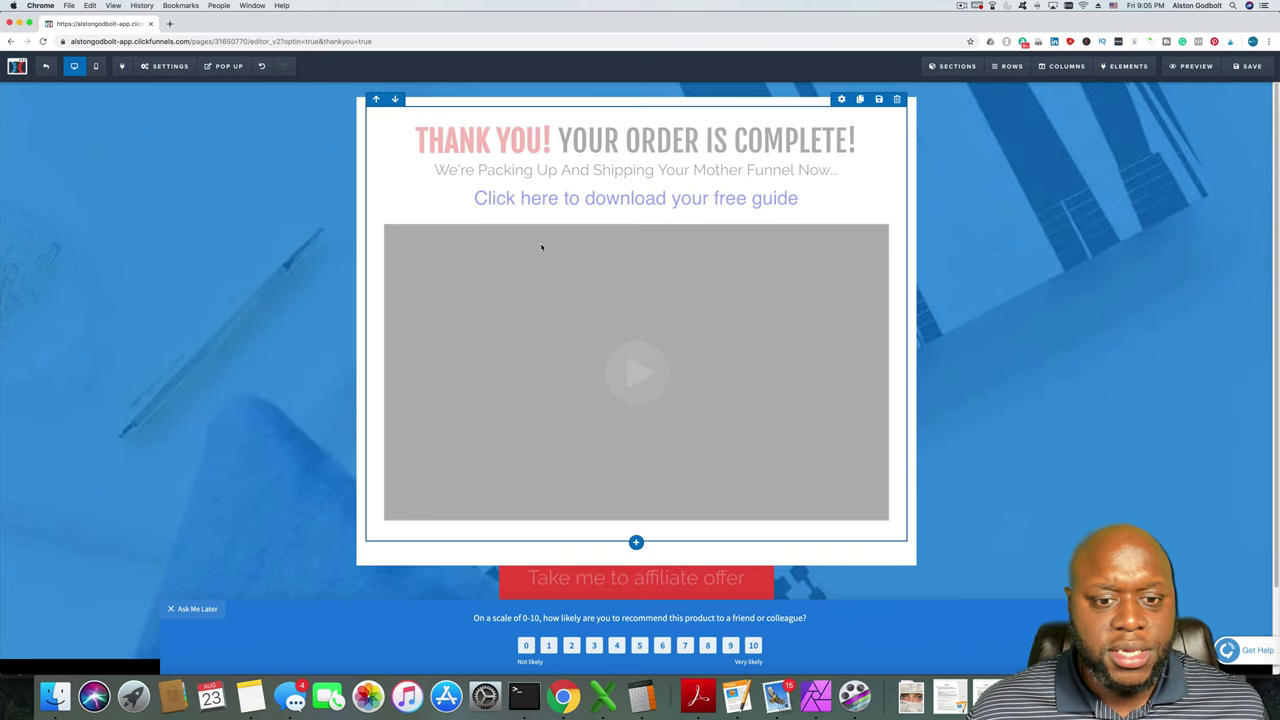